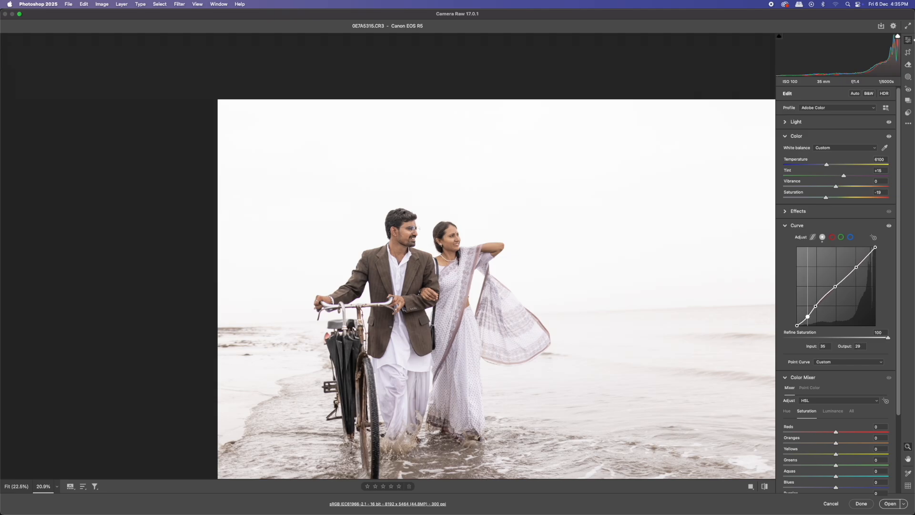
- Reshape the RGB point curve, lowering the white point, lifting the black point and adding shadow points
{"action": "left_click_drag", "start_coordinate": [816, 306], "coordinate": [837, 287]}
{"action": "left_click_drag", "start_coordinate": [876, 247], "coordinate": [876, 253]}
{"action": "left_click", "coordinate": [857, 267]}
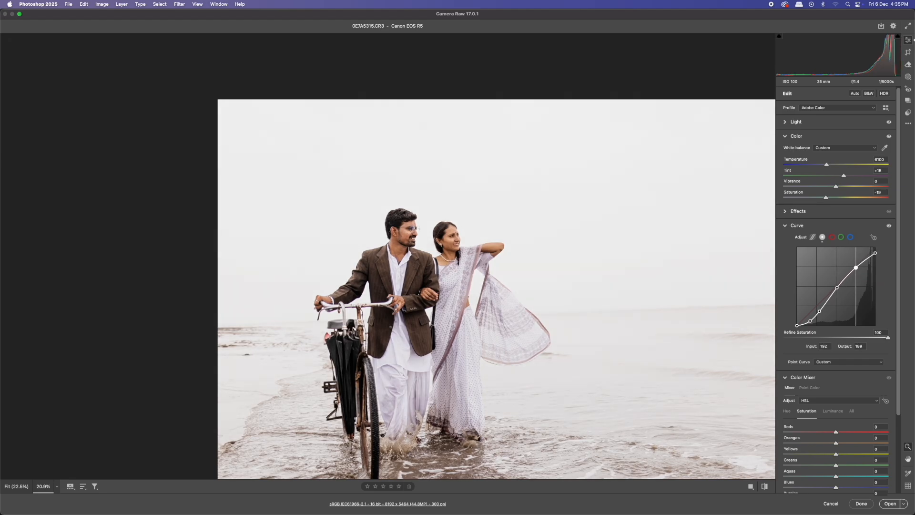
{"action": "left_click", "coordinate": [809, 320]}
{"action": "left_click_drag", "start_coordinate": [797, 325], "coordinate": [797, 323]}
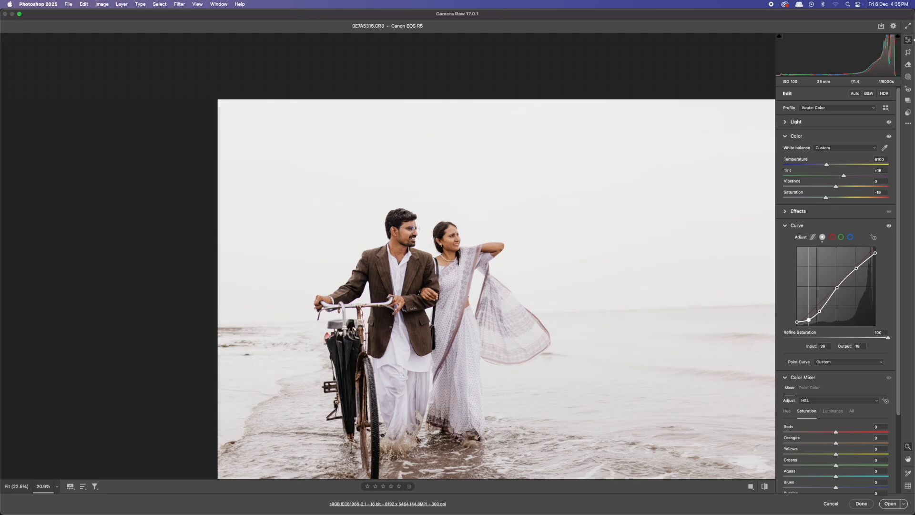
{"action": "left_click", "coordinate": [820, 311]}
- Add points to the Red channel curve and pull its shadows down slightly
{"action": "left_click", "coordinate": [833, 237]}
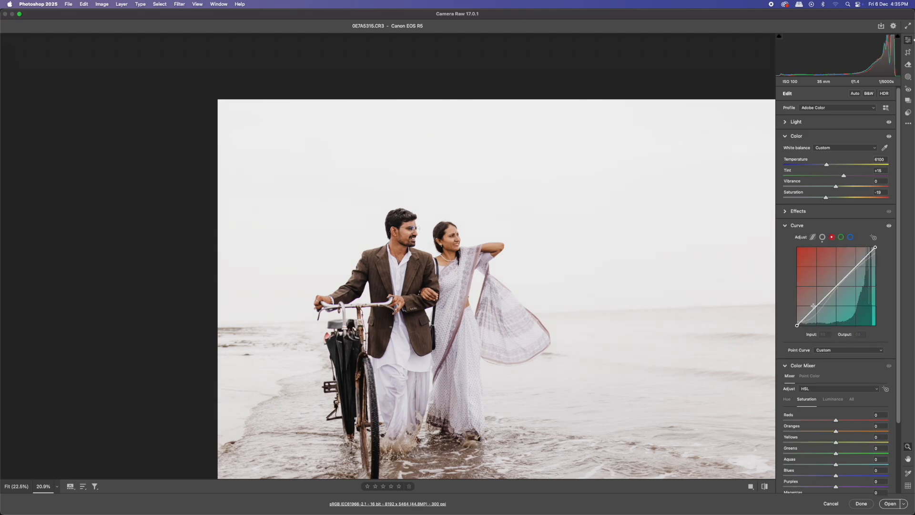
{"action": "left_click", "coordinate": [805, 318]}
{"action": "left_click", "coordinate": [835, 286]}
{"action": "left_click_drag", "start_coordinate": [806, 317], "coordinate": [808, 317]}
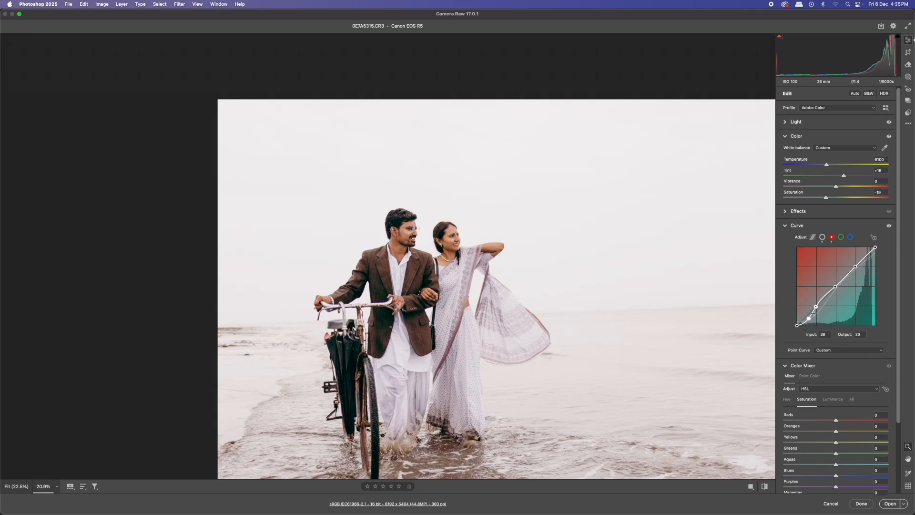
{"action": "left_click_drag", "start_coordinate": [816, 306], "coordinate": [817, 308]}
{"action": "left_click", "coordinate": [835, 287]}
- Add points to the Green channel curve, pulling its shadows down and lowering the white point slightly
{"action": "left_click", "coordinate": [841, 237]}
{"action": "left_click", "coordinate": [804, 320]}
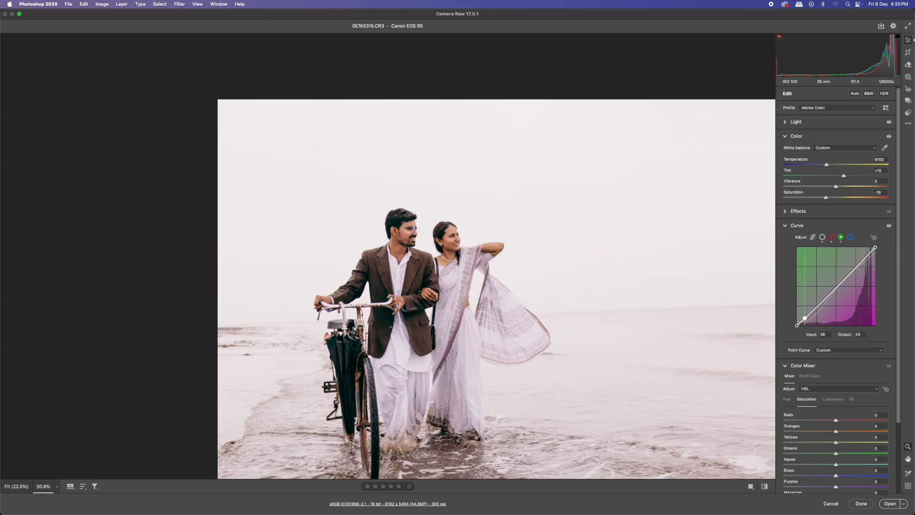
{"action": "left_click", "coordinate": [816, 306]}
{"action": "left_click", "coordinate": [836, 285]}
{"action": "left_click_drag", "start_coordinate": [805, 318], "coordinate": [836, 285]}
{"action": "left_click_drag", "start_coordinate": [876, 248], "coordinate": [876, 248]}
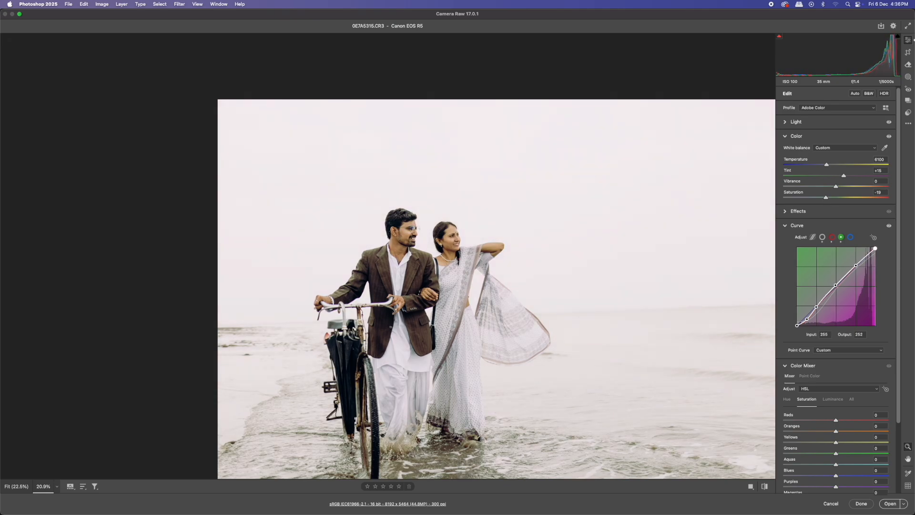
{"action": "left_click", "coordinate": [857, 265]}
- Add points to the Blue channel curve and pull its shadows down slightly
{"action": "left_click", "coordinate": [851, 237]}
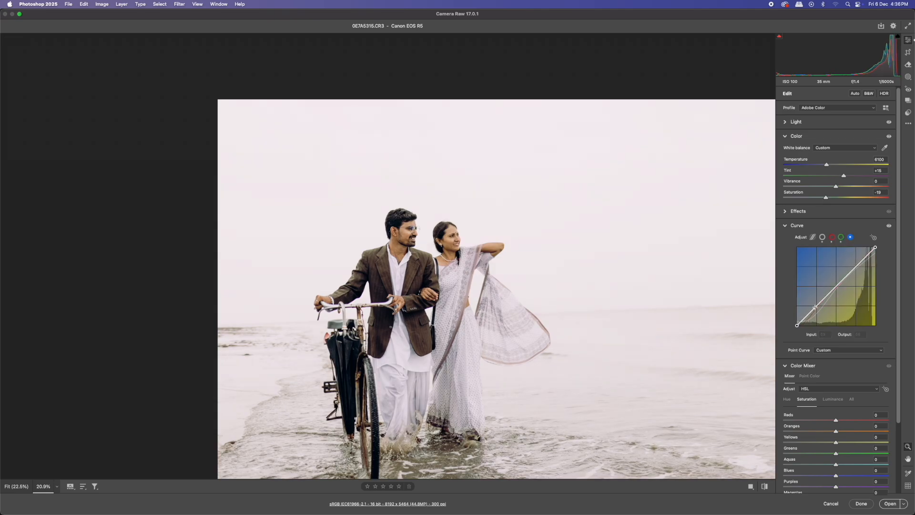
{"action": "left_click", "coordinate": [835, 289]}
{"action": "left_click", "coordinate": [856, 266]}
{"action": "left_click", "coordinate": [806, 318]}
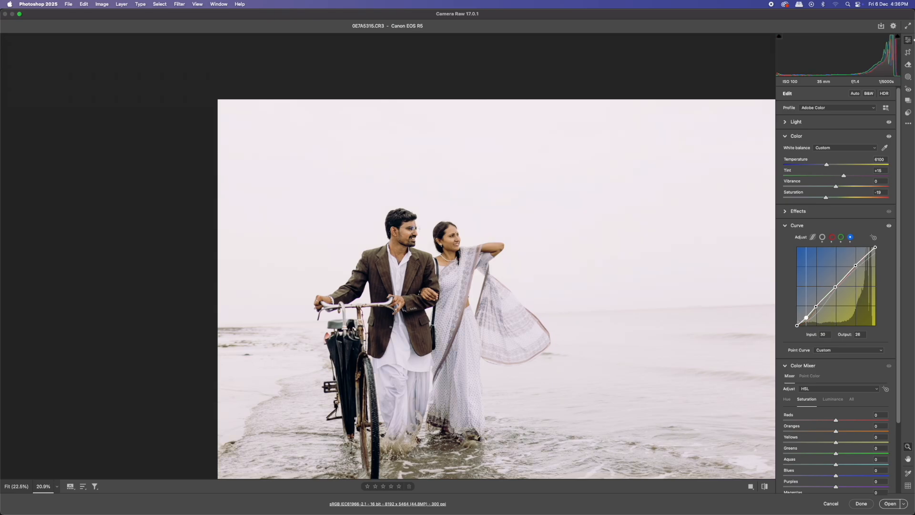
{"action": "left_click_drag", "start_coordinate": [808, 318], "coordinate": [810, 318]}
{"action": "left_click", "coordinate": [835, 287]}
{"action": "left_click_drag", "start_coordinate": [835, 287], "coordinate": [836, 287]}
{"action": "left_click", "coordinate": [856, 266]}
- Switch to the parametric curve and set Highlights to -12 and Lights to +8
{"action": "left_click", "coordinate": [785, 230]}
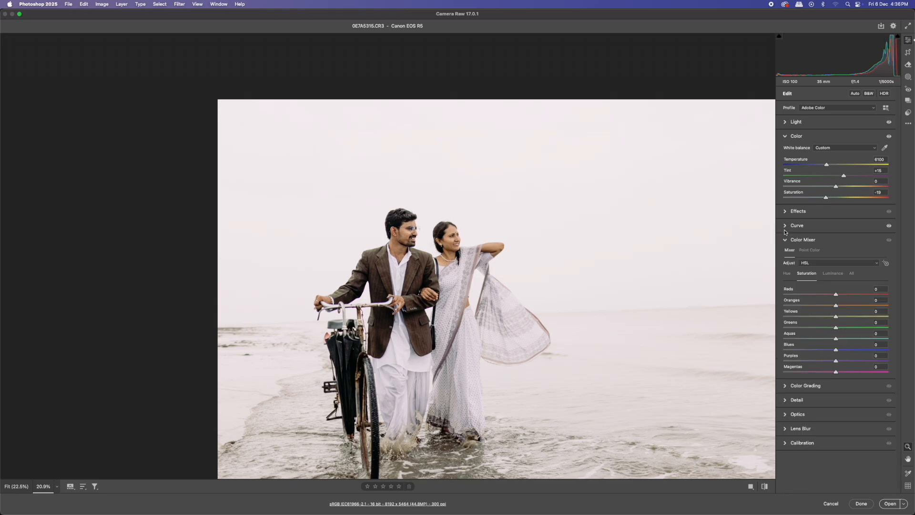
{"action": "left_click", "coordinate": [786, 231]}
{"action": "left_click", "coordinate": [813, 237]}
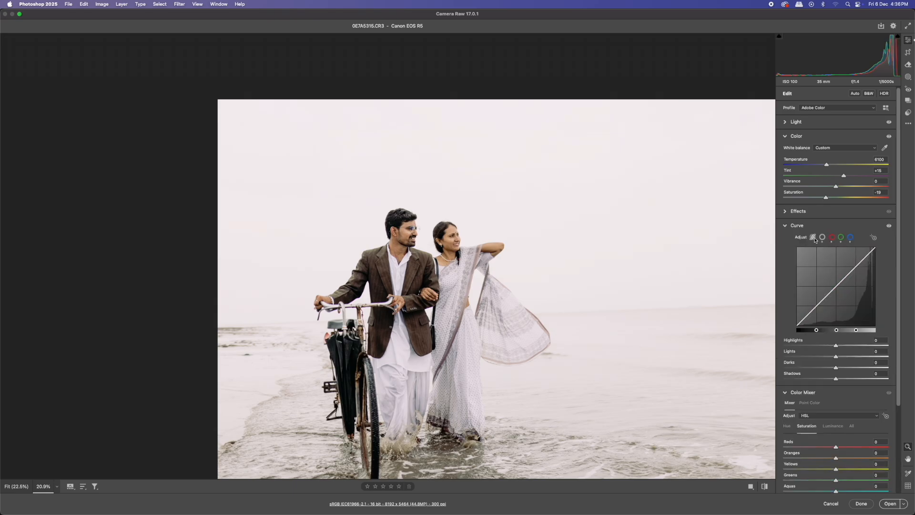
{"action": "mouse_move", "coordinate": [836, 357]}
{"action": "left_mouse_down"}
{"action": "mouse_move", "coordinate": [845, 357]}
{"action": "mouse_move", "coordinate": [829, 346]}
{"action": "mouse_move", "coordinate": [839, 357]}
{"action": "left_mouse_up"}
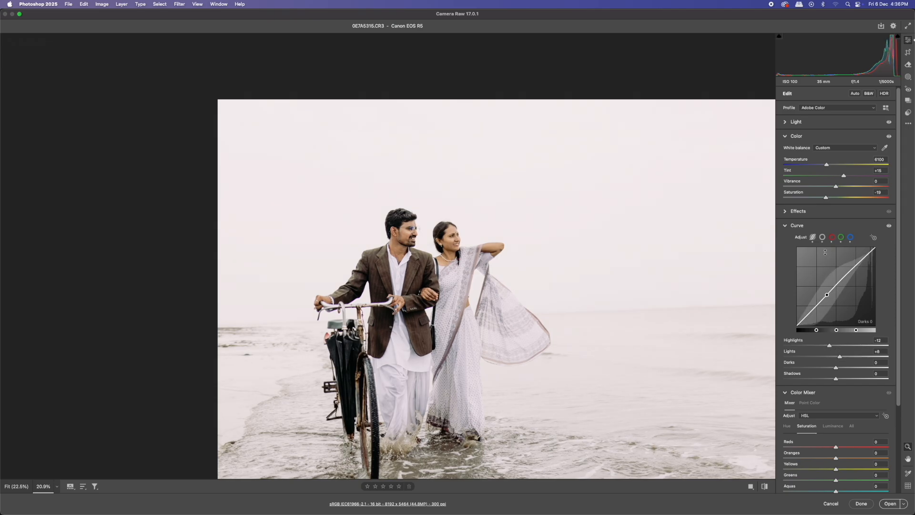
- Open the Light panel and set Whites to -34
{"action": "left_click", "coordinate": [813, 122]}
{"action": "left_click_drag", "start_coordinate": [833, 161], "coordinate": [819, 183]}
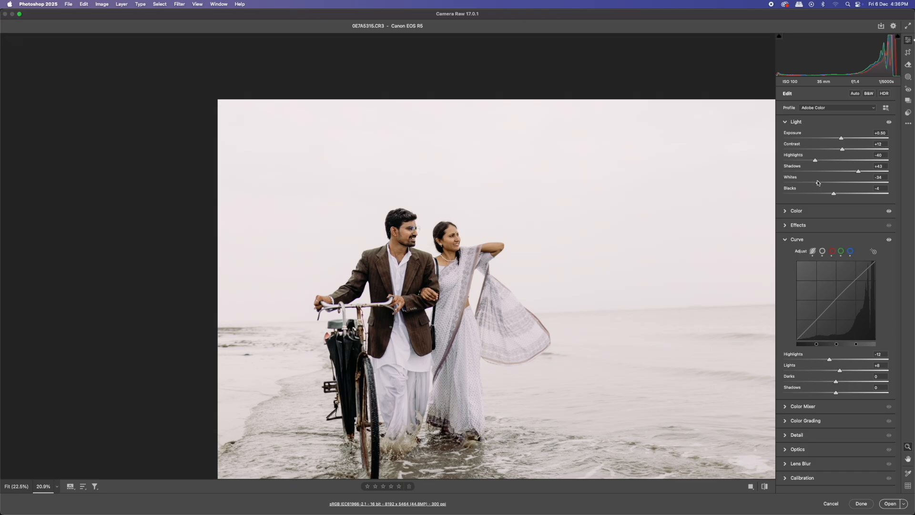
{"action": "scroll", "coordinate": [564, 219], "scroll_direction": "down", "scroll_amount": 5}
{"action": "scroll", "coordinate": [475, 242], "scroll_direction": "up", "scroll_amount": 8}
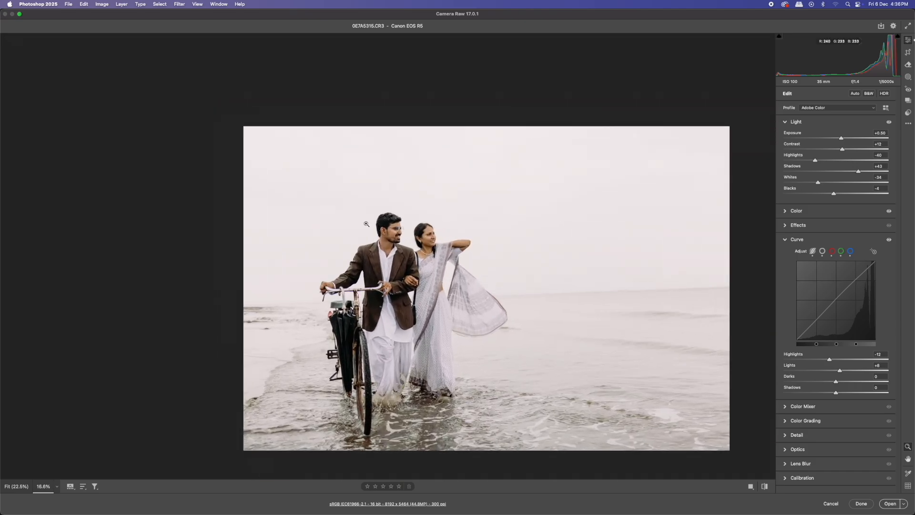
- In the Color panel, set Vibrance to +8 and Saturation to -21
{"action": "left_click", "coordinate": [813, 213]}
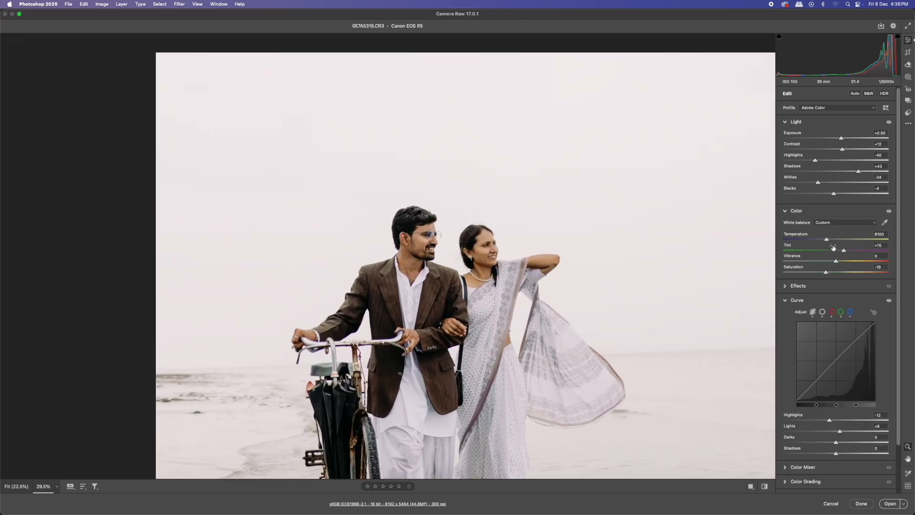
{"action": "left_click_drag", "start_coordinate": [826, 273], "coordinate": [841, 264]}
{"action": "scroll", "coordinate": [888, 276], "scroll_direction": "down", "scroll_amount": 2}
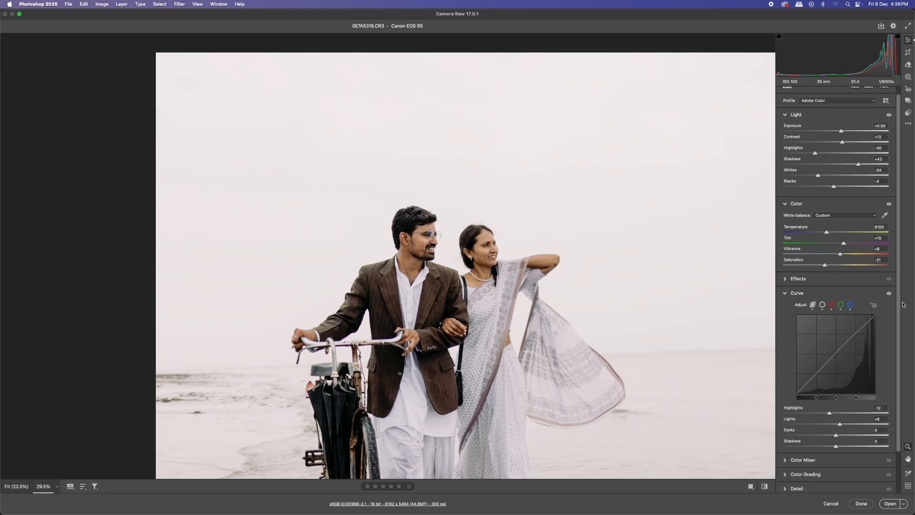
- In Calibration, set Blue Primary Hue to -28, raise Blue Primary Saturation, and set Green Primary Hue to -36
{"action": "left_click", "coordinate": [829, 487]}
{"action": "left_click_drag", "start_coordinate": [836, 438], "coordinate": [822, 439]}
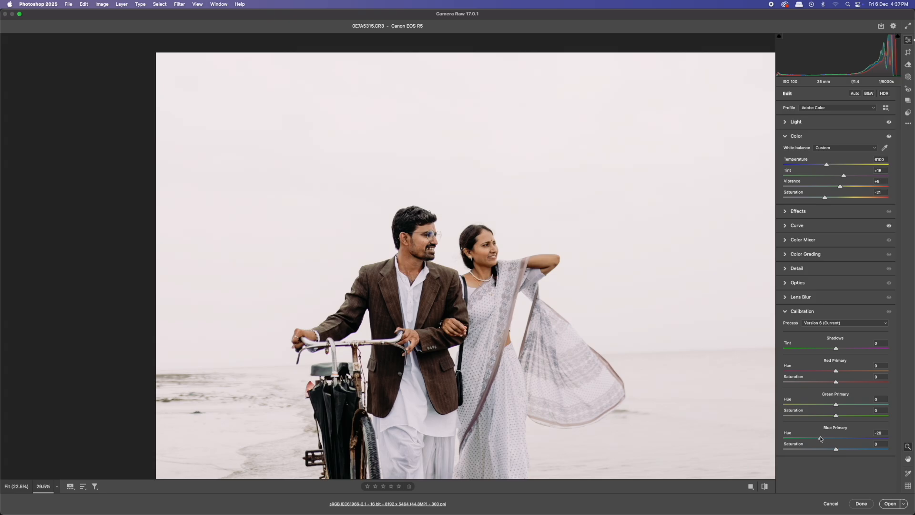
{"action": "left_click_drag", "start_coordinate": [835, 450], "coordinate": [850, 450]}
{"action": "left_click_drag", "start_coordinate": [835, 405], "coordinate": [837, 372]}
- Add a midtone point to the RGB point curve at input 140, output 123
{"action": "left_click", "coordinate": [801, 226]}
{"action": "left_click", "coordinate": [822, 177]}
{"action": "left_click", "coordinate": [838, 227]}
{"action": "left_click_drag", "start_coordinate": [837, 227], "coordinate": [840, 227]}
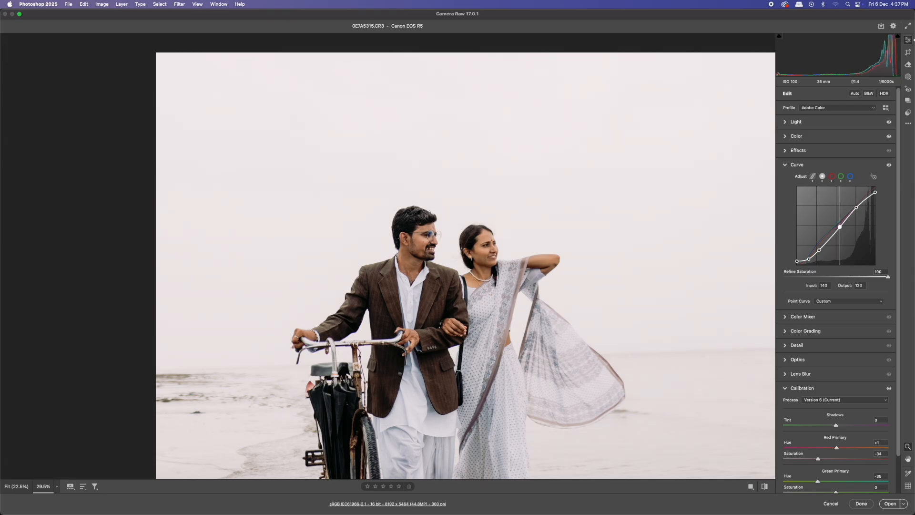
- Compare the before and after views side by side, zooming in on the couple's faces
{"action": "left_click_drag", "start_coordinate": [579, 296], "coordinate": [515, 286]}
{"action": "key", "text": "super+0"}
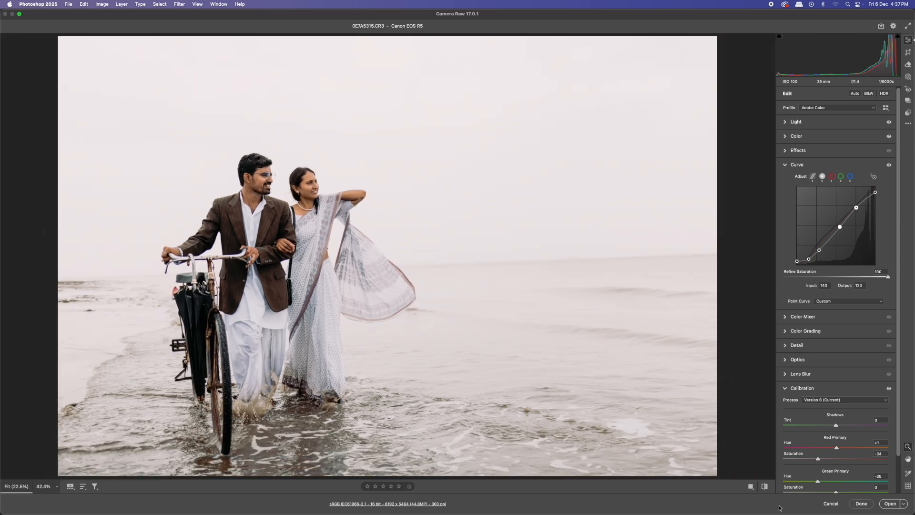
{"action": "left_click", "coordinate": [751, 486]}
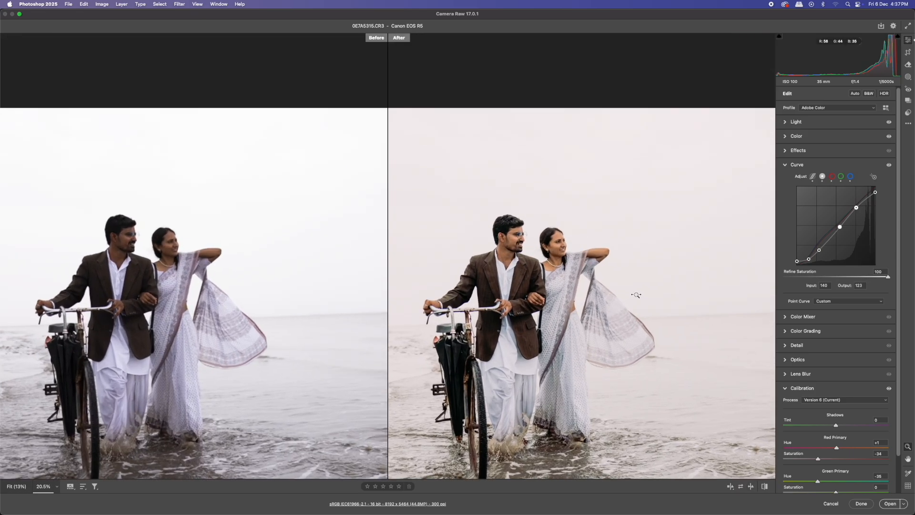
{"action": "left_click", "coordinate": [554, 270]}
{"action": "left_click_drag", "start_coordinate": [554, 270], "coordinate": [667, 293]}
{"action": "left_click", "coordinate": [550, 285]}
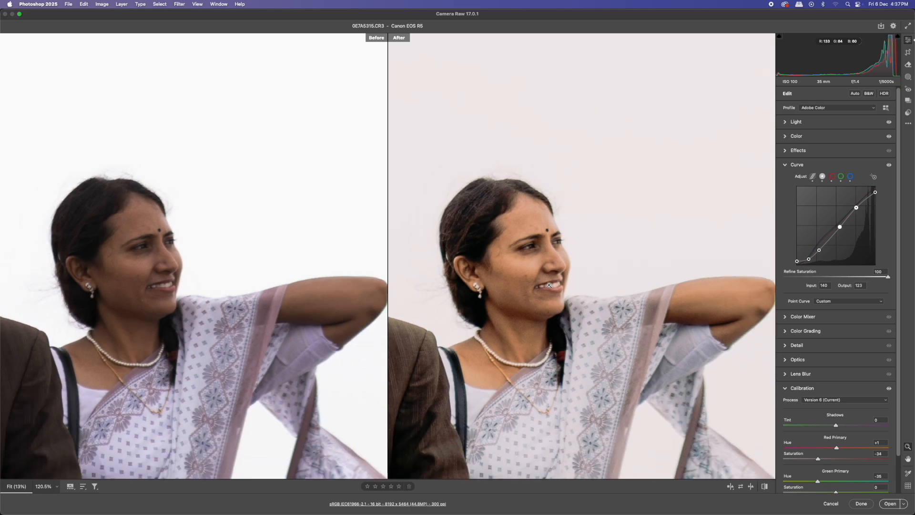
{"action": "left_click_drag", "start_coordinate": [540, 221], "coordinate": [694, 302]}
{"action": "left_click", "coordinate": [675, 303]}
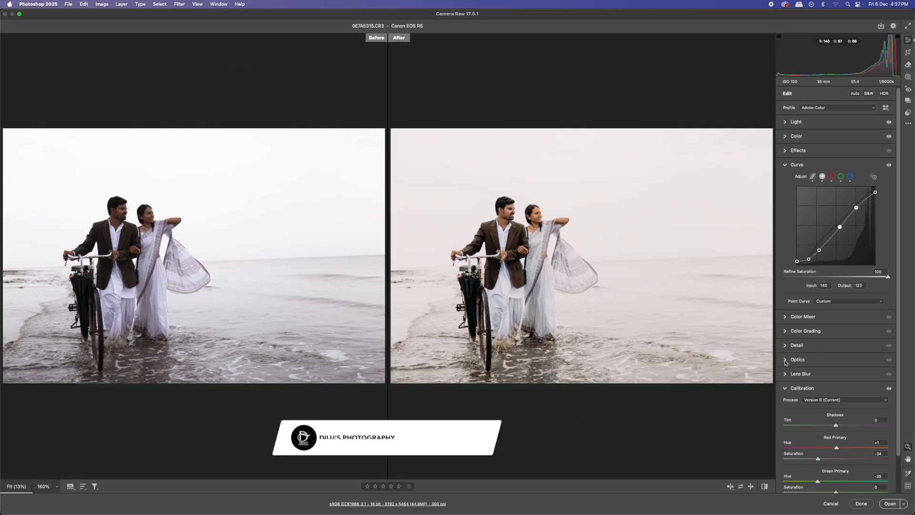
- Set the Optics Defringe Purple Amount to 5
{"action": "left_click", "coordinate": [799, 374]}
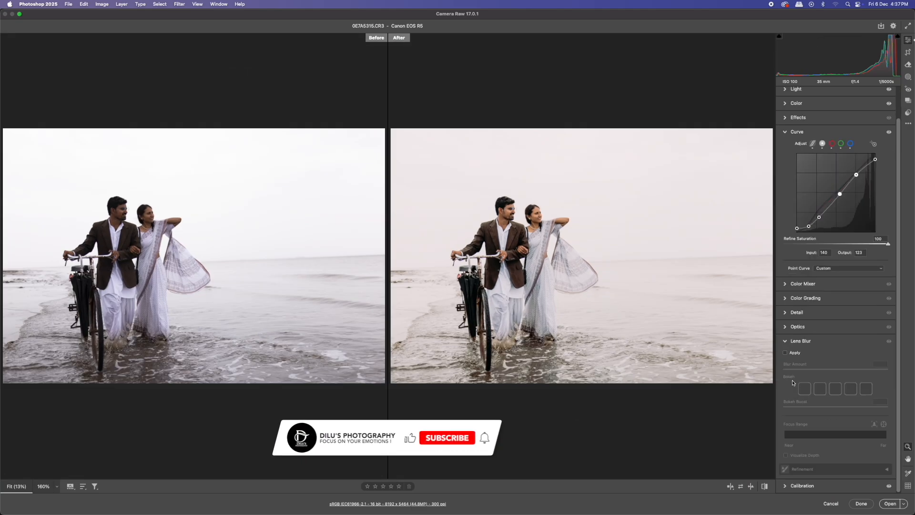
{"action": "left_click", "coordinate": [795, 341]}
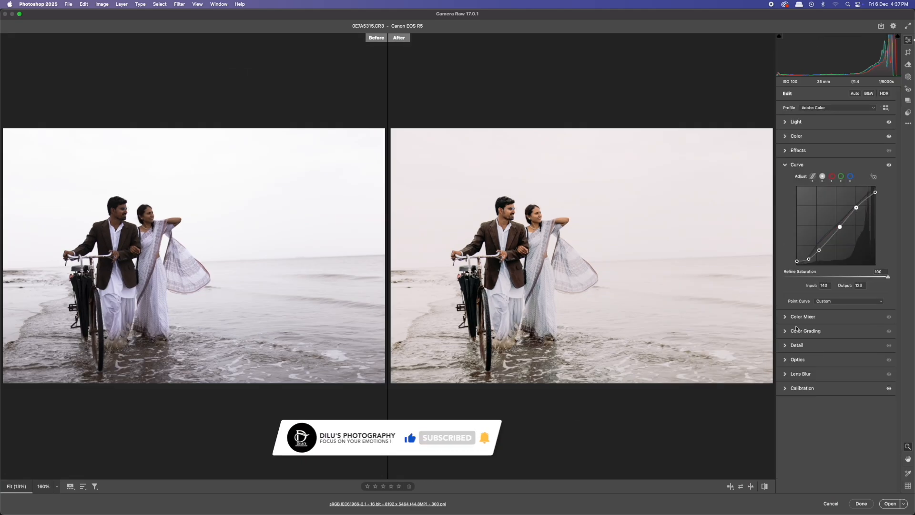
{"action": "left_click", "coordinate": [797, 360]}
{"action": "left_click_drag", "start_coordinate": [804, 412], "coordinate": [809, 413]}
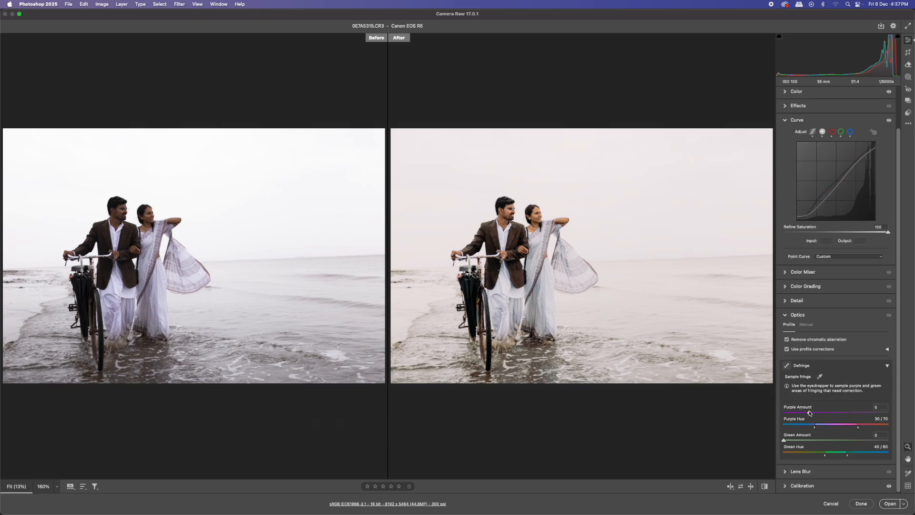
{"action": "left_click", "coordinate": [798, 315]}
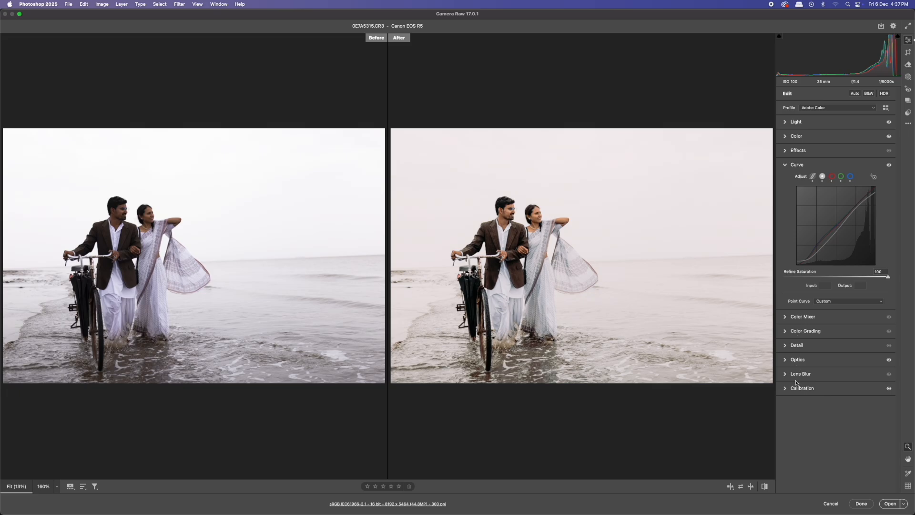
- Open the Color Mixer and shift the Yellows hue to -40
{"action": "left_click_drag", "start_coordinate": [524, 216], "coordinate": [655, 310]}
{"action": "left_click", "coordinate": [808, 319]}
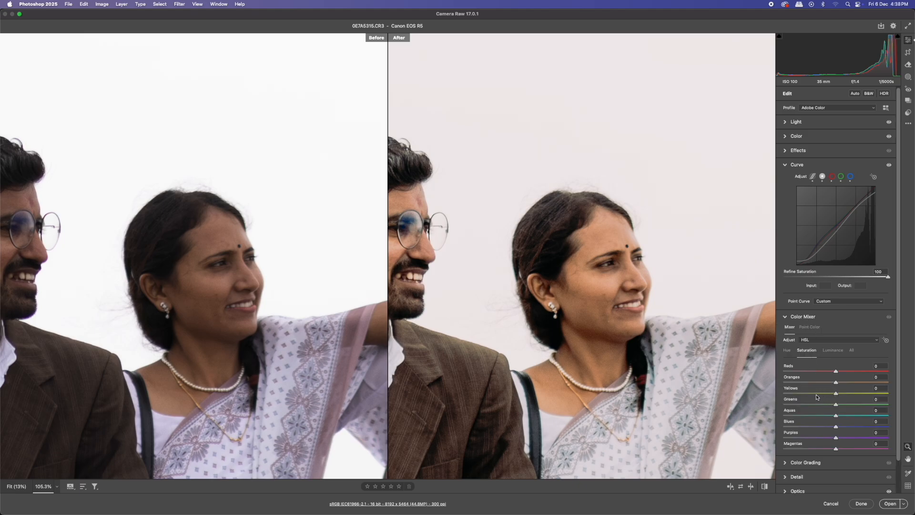
{"action": "left_click_drag", "start_coordinate": [828, 405], "coordinate": [804, 416]}
{"action": "left_click", "coordinate": [789, 351]}
{"action": "mouse_move", "coordinate": [836, 396]}
{"action": "left_mouse_down"}
{"action": "mouse_move", "coordinate": [816, 395]}
{"action": "mouse_move", "coordinate": [850, 373]}
{"action": "mouse_move", "coordinate": [832, 384]}
{"action": "left_mouse_up"}
- Shift the Reds and Oranges hues slightly and adjust the HSL saturation sliders in the Color Mixer
{"action": "left_click", "coordinate": [807, 350]}
{"action": "left_click", "coordinate": [833, 350]}
{"action": "left_click", "coordinate": [786, 352]}
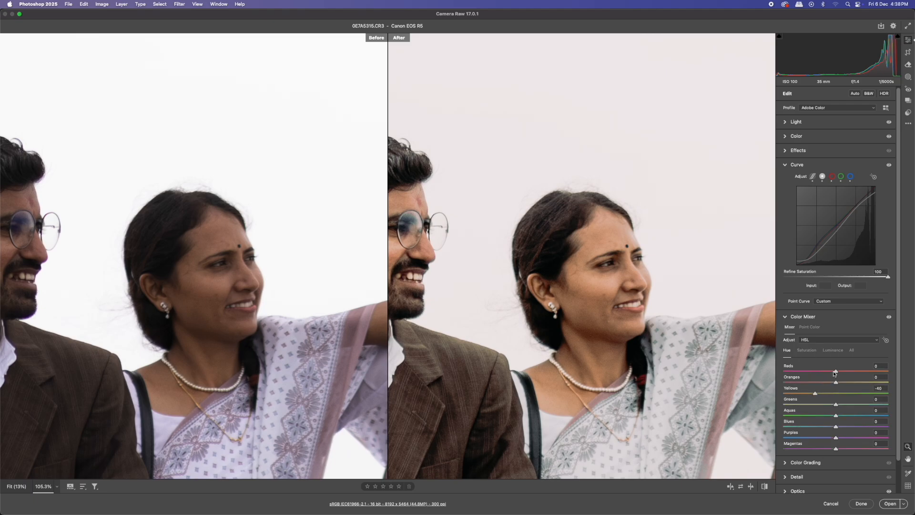
{"action": "left_click_drag", "start_coordinate": [836, 372], "coordinate": [842, 372]}
{"action": "left_click_drag", "start_coordinate": [835, 383], "coordinate": [839, 380]}
{"action": "left_click", "coordinate": [832, 351]}
{"action": "left_click", "coordinate": [808, 351]}
{"action": "left_click", "coordinate": [591, 287]}
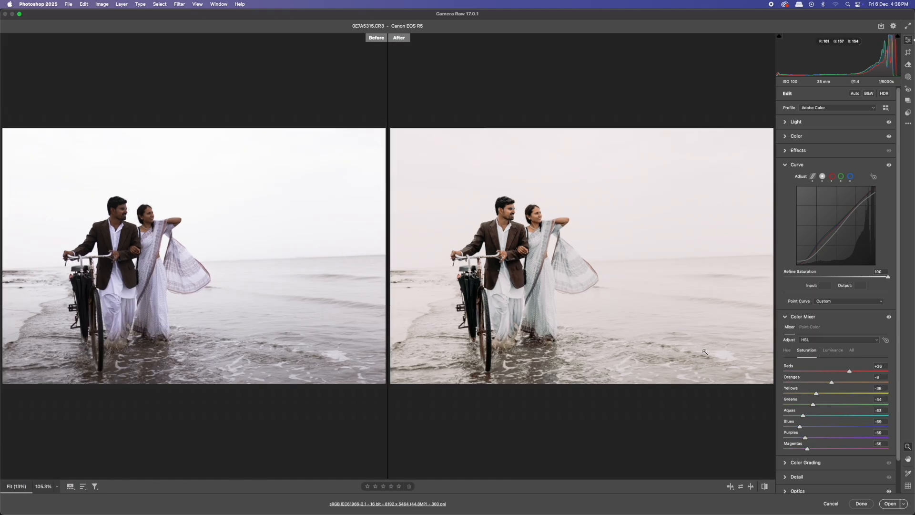
- Zoom in to inspect the couple's faces in the before and after views
{"action": "scroll", "coordinate": [527, 209], "scroll_direction": "up", "scroll_amount": 10}
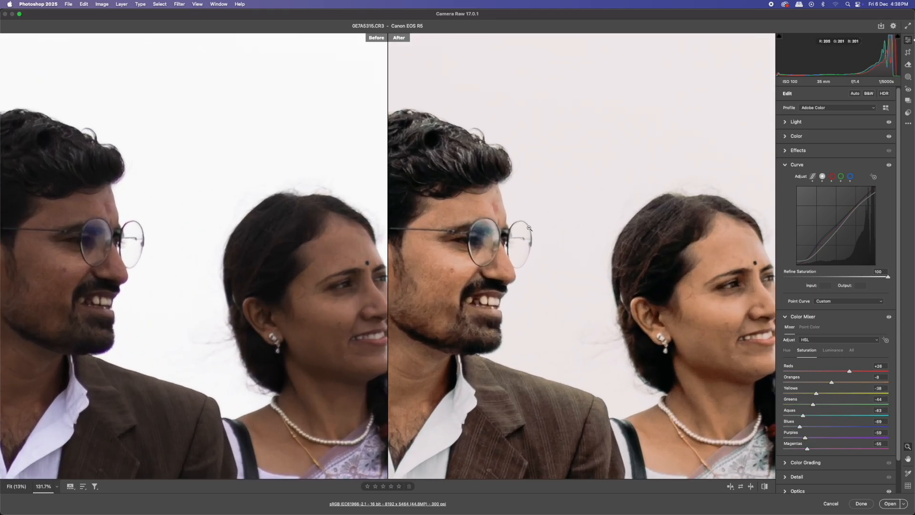
{"action": "scroll", "coordinate": [587, 275], "scroll_direction": "down", "scroll_amount": 5}
{"action": "scroll", "coordinate": [626, 293], "scroll_direction": "up", "scroll_amount": 4}
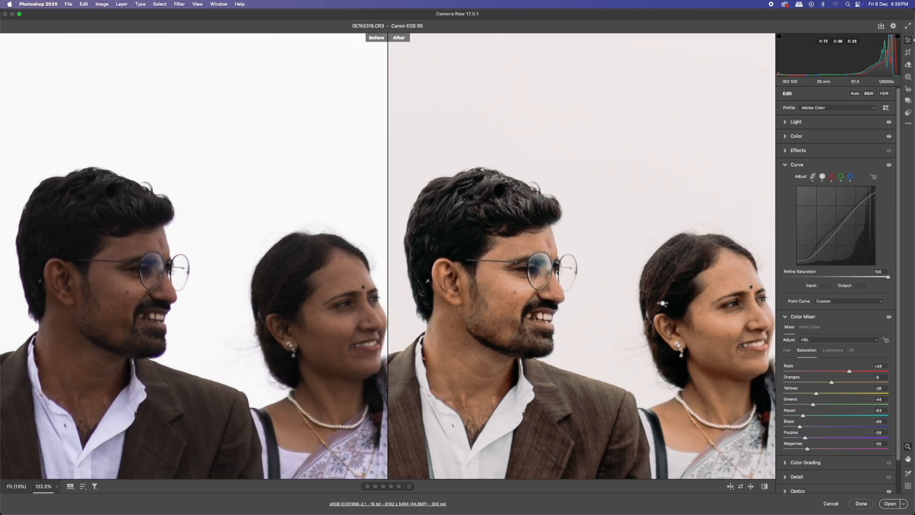
{"action": "scroll", "coordinate": [700, 322], "scroll_direction": "down", "scroll_amount": 5}
{"action": "left_click", "coordinate": [809, 317]}
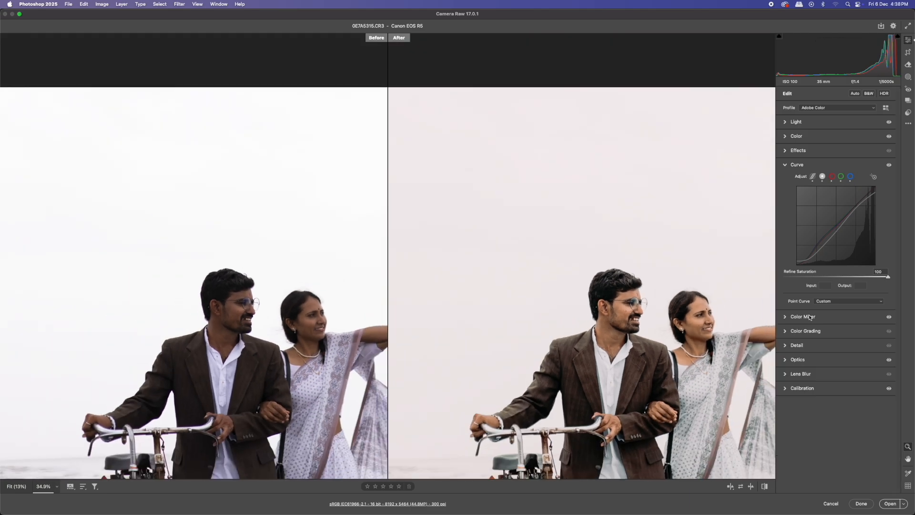
- Set the Detail panel's noise reduction Luminance to 20
{"action": "left_click", "coordinate": [807, 346]}
{"action": "left_click", "coordinate": [814, 384]}
{"action": "left_click_drag", "start_coordinate": [813, 384], "coordinate": [815, 385]}
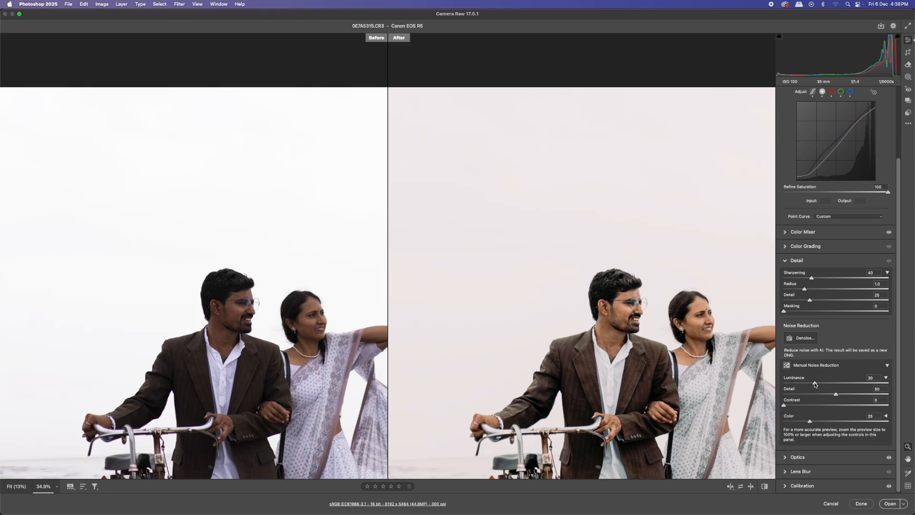
{"action": "scroll", "coordinate": [668, 315], "scroll_direction": "down", "scroll_amount": 8}
{"action": "scroll", "coordinate": [525, 217], "scroll_direction": "up", "scroll_amount": 5}
{"action": "scroll", "coordinate": [540, 215], "scroll_direction": "down", "scroll_amount": 5}
{"action": "left_click", "coordinate": [802, 262]}
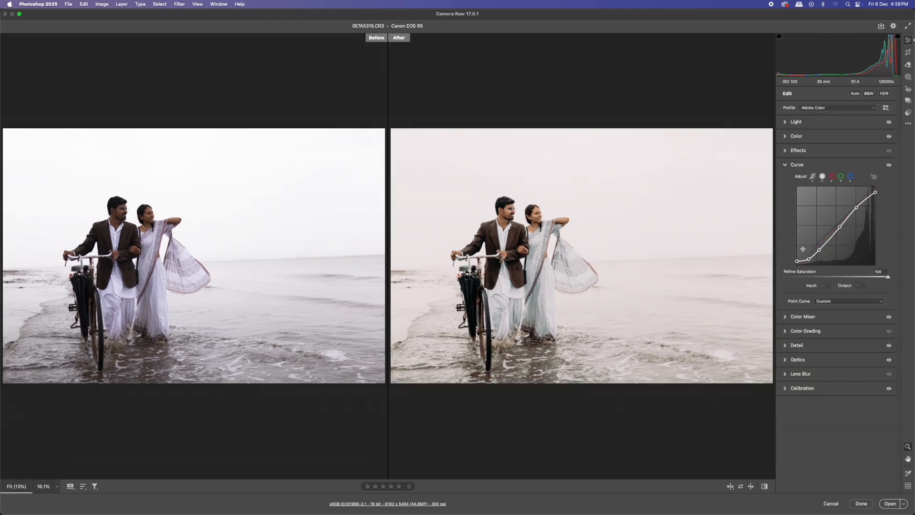
{"action": "left_click", "coordinate": [797, 165]}
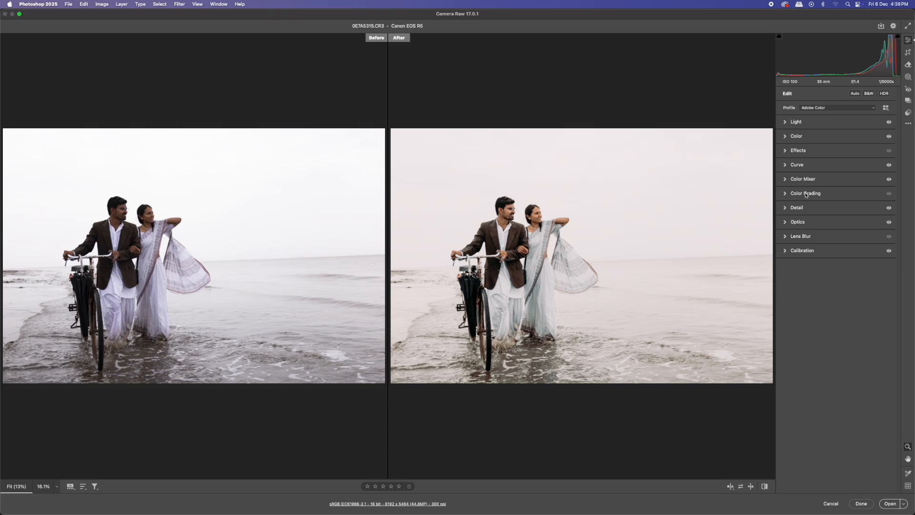
{"action": "left_click", "coordinate": [797, 165]}
{"action": "left_click", "coordinate": [797, 165]}
- Review the Effects and Light panel settings against the before and after comparison
{"action": "left_click", "coordinate": [798, 150]}
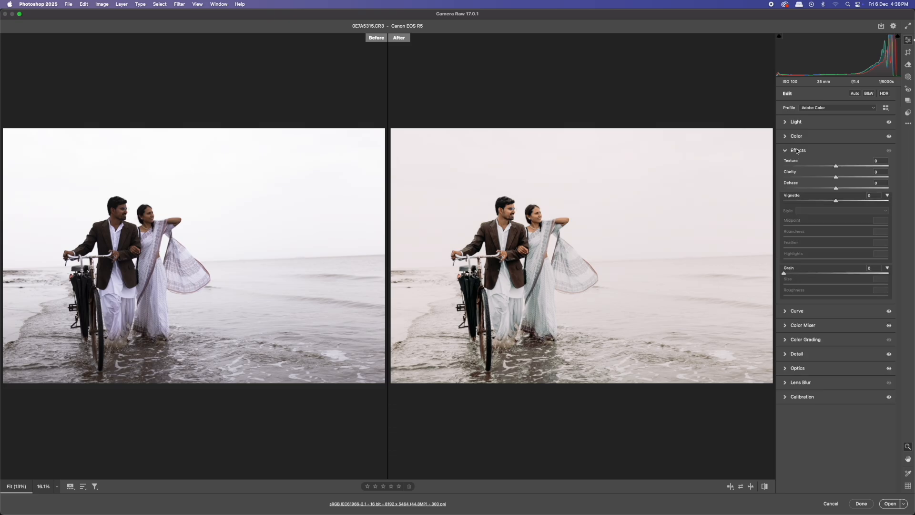
{"action": "left_click_drag", "start_coordinate": [830, 178], "coordinate": [831, 178]}
{"action": "left_click", "coordinate": [798, 150]}
{"action": "left_click_drag", "start_coordinate": [530, 210], "coordinate": [623, 243]}
{"action": "left_click", "coordinate": [599, 239]}
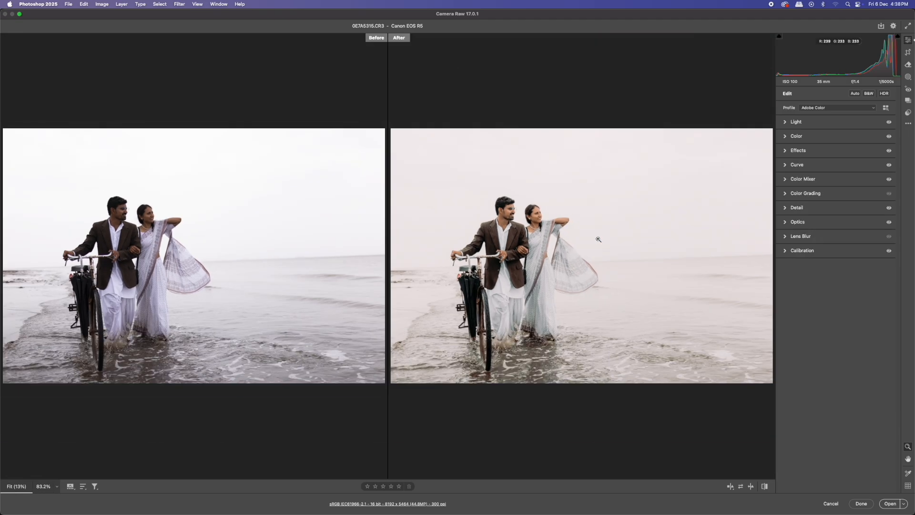
{"action": "left_click", "coordinate": [806, 124]}
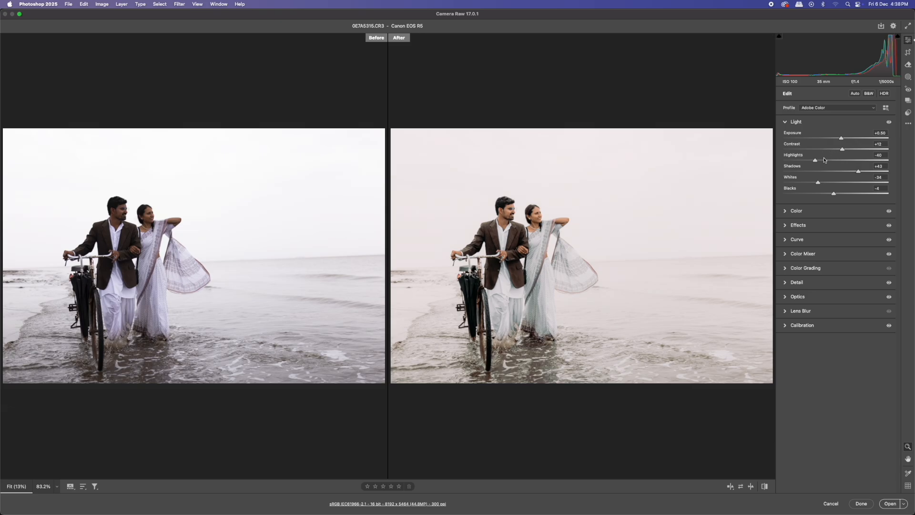
- Set Highlights to -49 and Whites to -52 in the Light panel
{"action": "left_click_drag", "start_coordinate": [816, 163], "coordinate": [815, 162]}
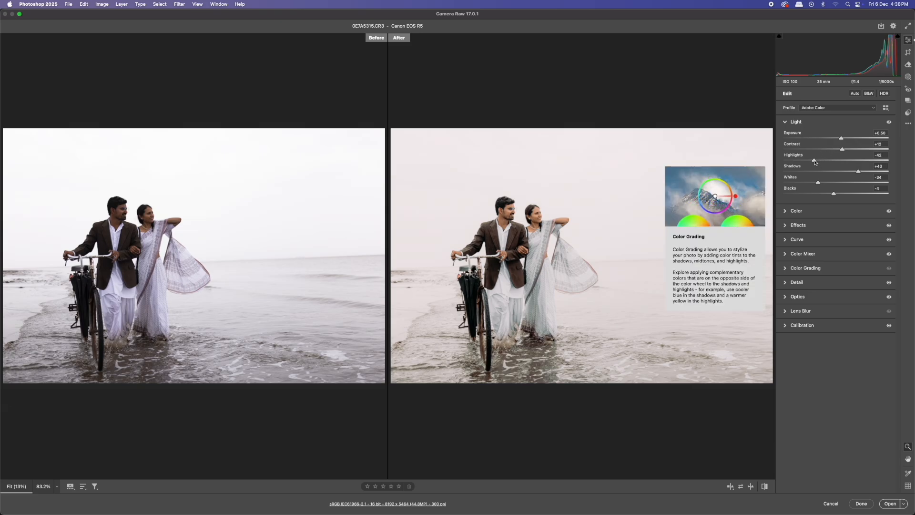
{"action": "left_click_drag", "start_coordinate": [815, 161], "coordinate": [808, 182]}
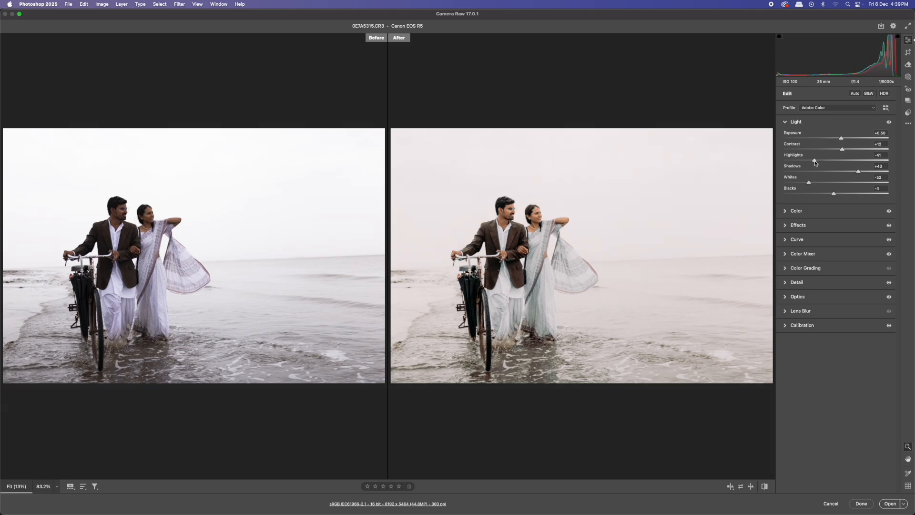
{"action": "left_click_drag", "start_coordinate": [815, 163], "coordinate": [814, 165]}
- Zoom into the saree and lower the Greens and Aquas saturation in the Color Mixer
{"action": "left_click_drag", "start_coordinate": [531, 252], "coordinate": [606, 256]}
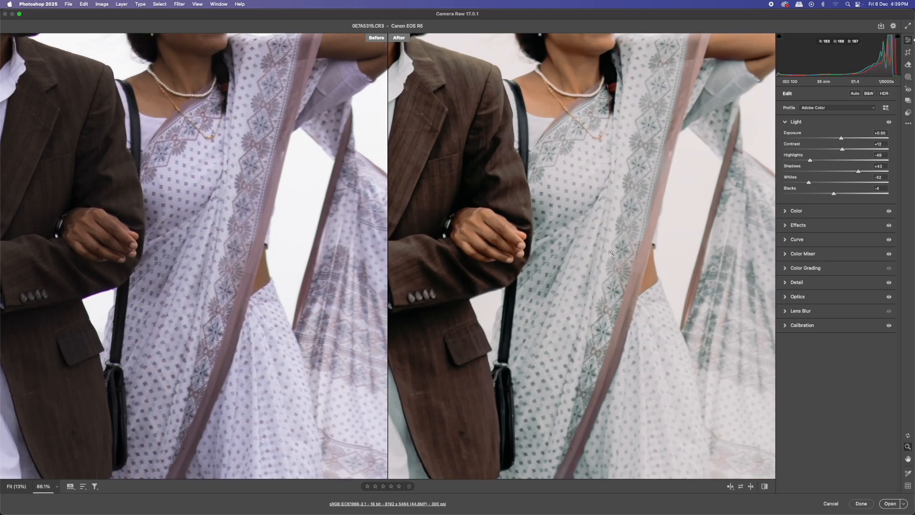
{"action": "left_click", "coordinate": [805, 255]}
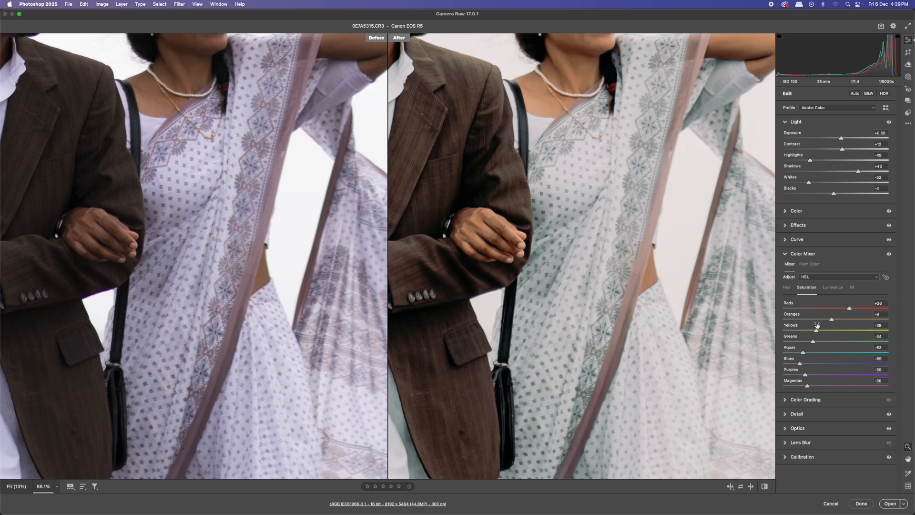
{"action": "left_click_drag", "start_coordinate": [813, 342], "coordinate": [810, 365]}
{"action": "left_click", "coordinate": [626, 233]}
{"action": "left_click_drag", "start_coordinate": [514, 188], "coordinate": [529, 267]}
- Lower Exposure to +0.45 and return to the full before and after view
{"action": "left_click_drag", "start_coordinate": [842, 140], "coordinate": [841, 139]}
{"action": "left_click_drag", "start_coordinate": [654, 184], "coordinate": [634, 222]}
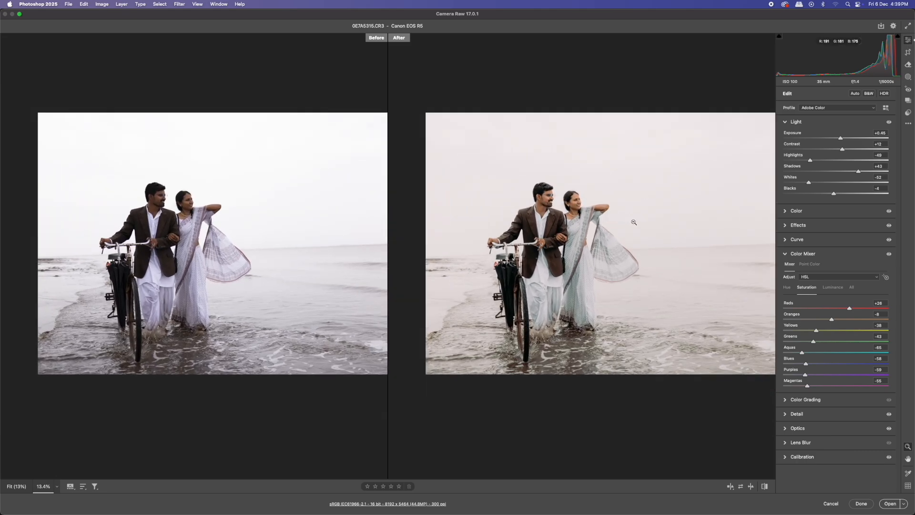
{"action": "left_click_drag", "start_coordinate": [647, 252], "coordinate": [652, 279]}
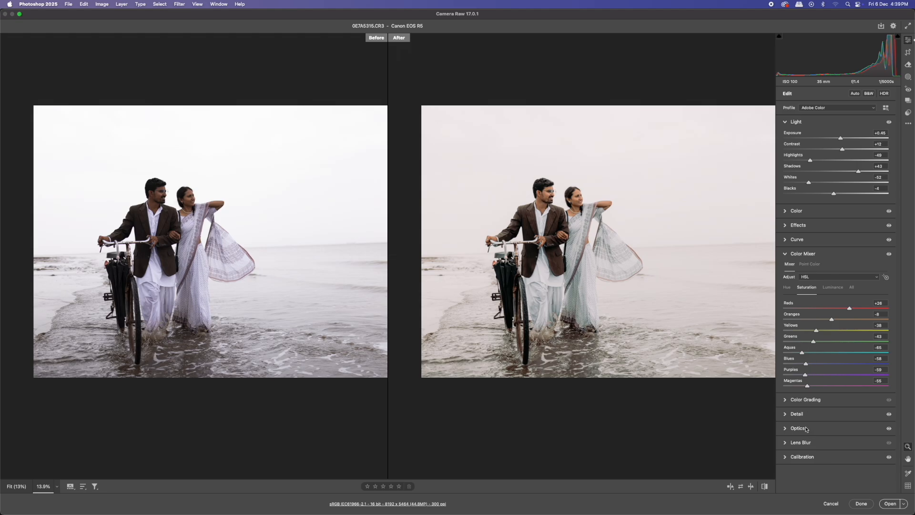
- Open the Color panel and nudge Vibrance slightly higher, then collapse the panel
{"action": "left_click", "coordinate": [796, 210]}
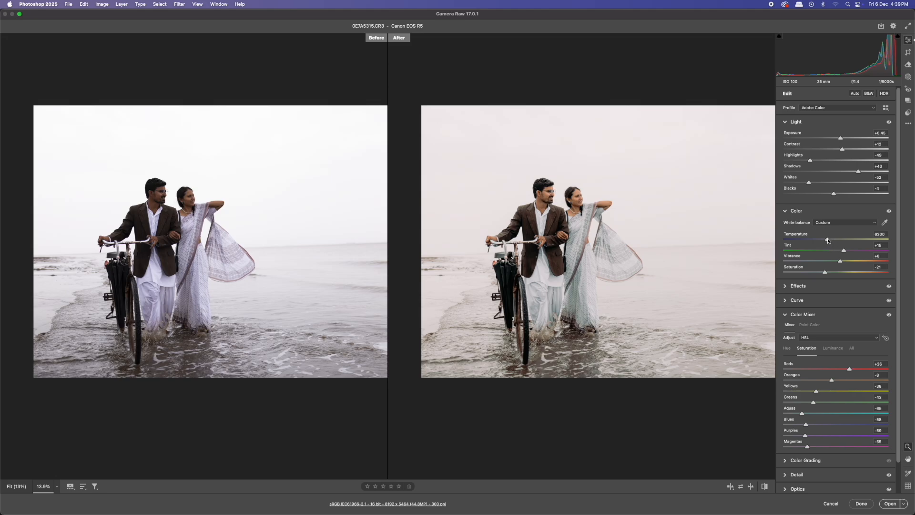
{"action": "left_click_drag", "start_coordinate": [841, 261], "coordinate": [845, 263]}
{"action": "left_click", "coordinate": [805, 211]}
- Open the Tone Curve and zoom in and out to inspect the couple's clothing
{"action": "left_click", "coordinate": [804, 238]}
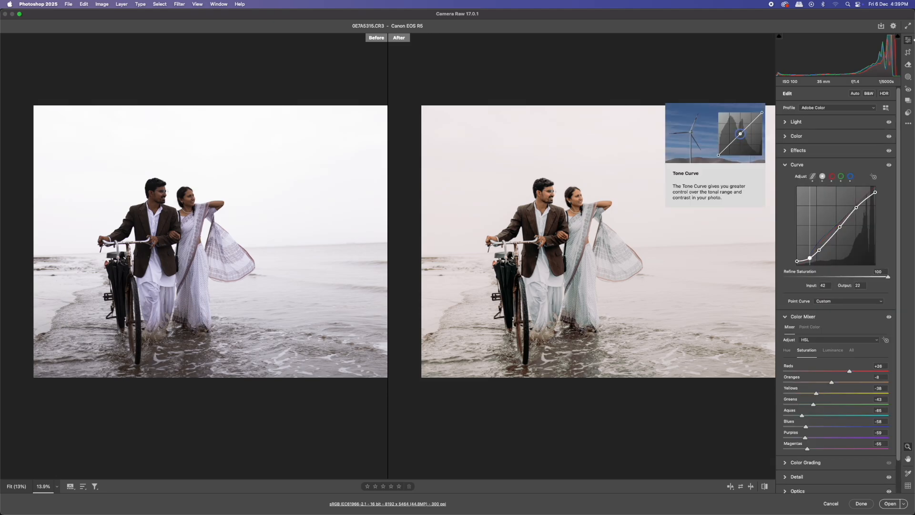
{"action": "mouse_move", "coordinate": [797, 261]}
{"action": "left_mouse_down"}
{"action": "mouse_move", "coordinate": [819, 248]}
{"action": "mouse_move", "coordinate": [797, 261]}
{"action": "left_mouse_up"}
{"action": "scroll", "coordinate": [517, 207], "scroll_direction": "down", "scroll_amount": 5}
{"action": "scroll", "coordinate": [533, 235], "scroll_direction": "up", "scroll_amount": 10}
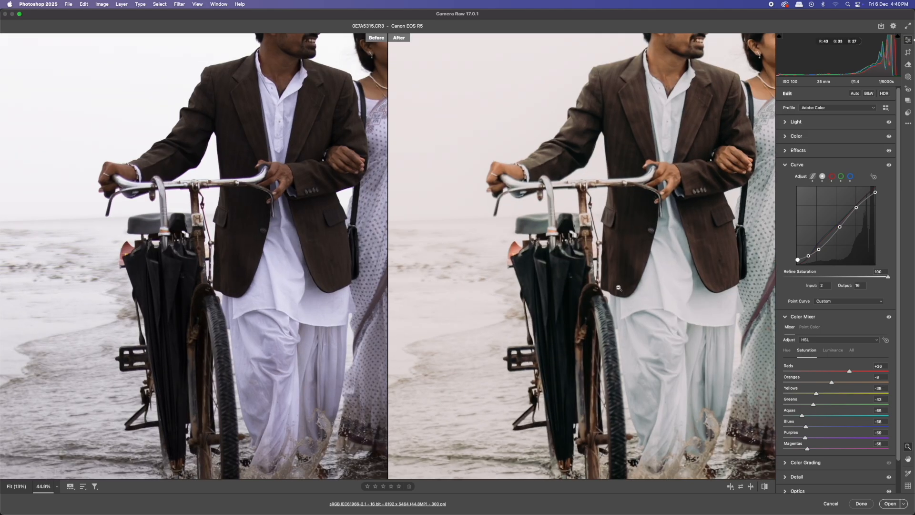
{"action": "scroll", "coordinate": [619, 288], "scroll_direction": "down", "scroll_amount": 5}
{"action": "scroll", "coordinate": [568, 231], "scroll_direction": "up", "scroll_amount": 8}
{"action": "scroll", "coordinate": [515, 234], "scroll_direction": "down", "scroll_amount": 5}
{"action": "scroll", "coordinate": [514, 233], "scroll_direction": "up", "scroll_amount": 4}
{"action": "scroll", "coordinate": [515, 233], "scroll_direction": "down", "scroll_amount": 2}
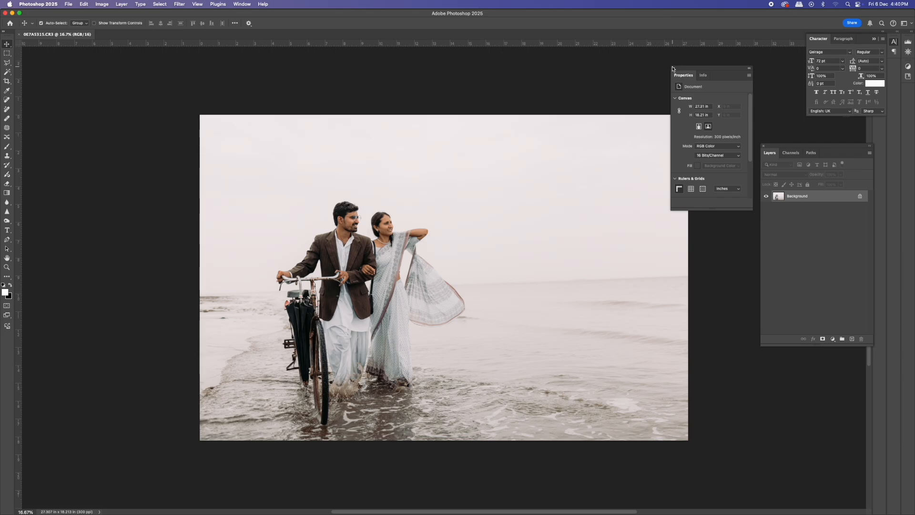
- Duplicate the background layer in Photoshop
{"action": "left_click", "coordinate": [673, 68]}
{"action": "key", "text": "super+j"}
- Straighten the image along the horizon line with the Crop tool and fit it on screen
{"action": "key", "text": "c"}
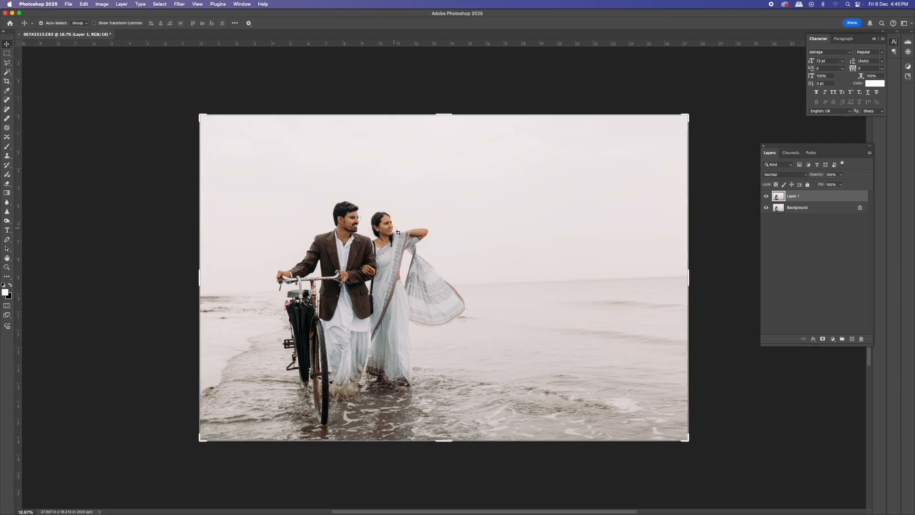
{"action": "left_click_drag", "start_coordinate": [200, 296], "coordinate": [711, 275]}
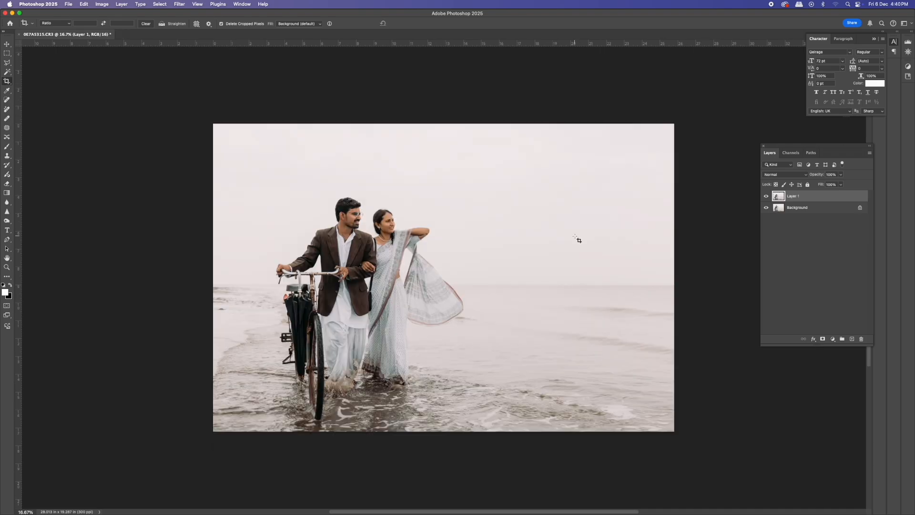
{"action": "key", "text": "super+e"}
{"action": "key", "text": "v"}
{"action": "key", "text": "super+j"}
{"action": "scroll", "coordinate": [507, 301], "scroll_direction": "down", "scroll_amount": 2}
{"action": "scroll", "coordinate": [506, 300], "scroll_direction": "up", "scroll_amount": 4}
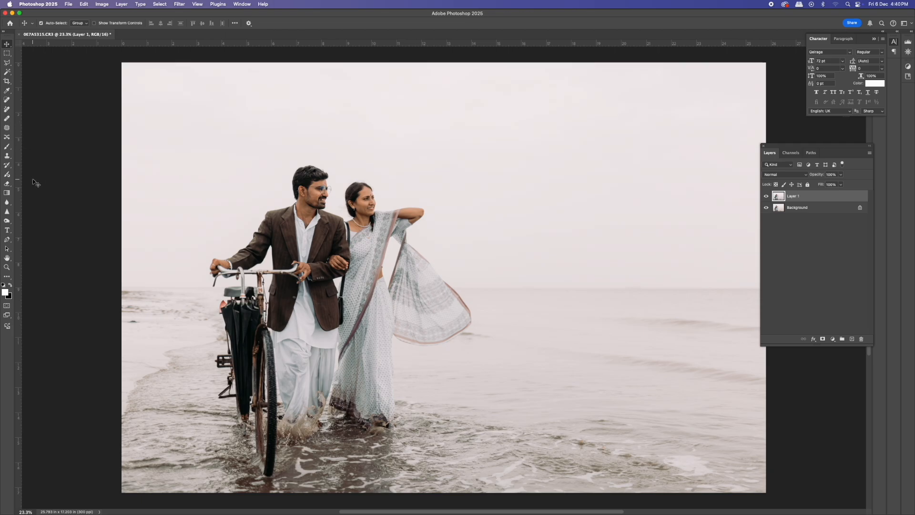
{"action": "key", "text": "w"}
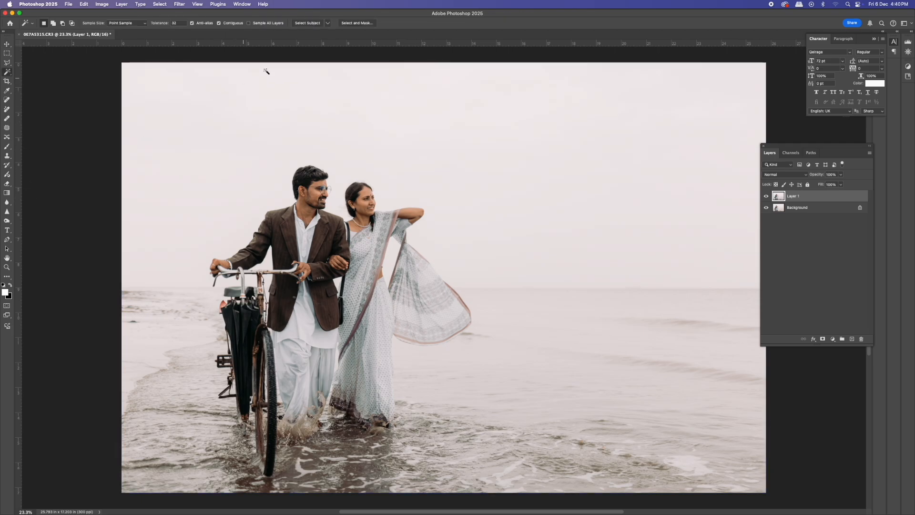
{"action": "left_click", "coordinate": [596, 222]}
{"action": "right_click", "coordinate": [7, 73]}
{"action": "left_click", "coordinate": [29, 73]}
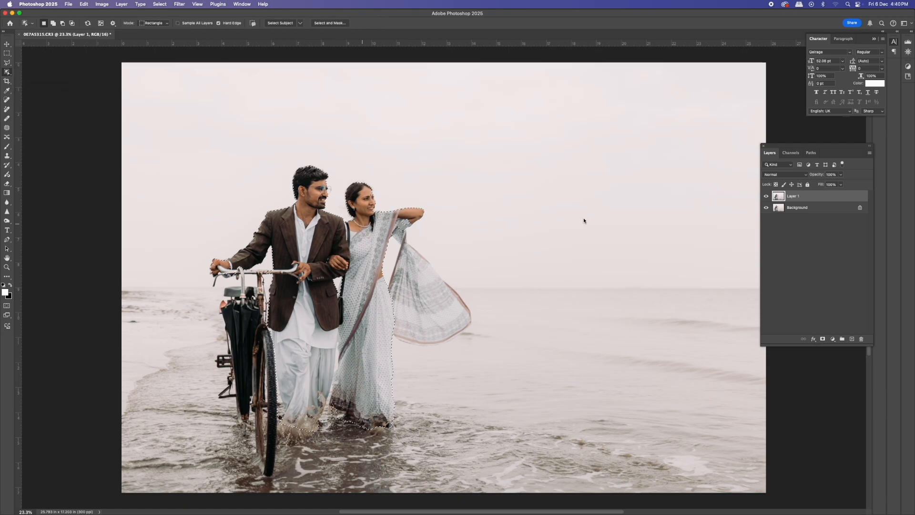
{"action": "key", "text": "m"}
{"action": "key", "text": "super+d"}
- Select the couple with the Object Selection tool and add a layer mask to the duplicate layer
{"action": "key", "text": "w"}
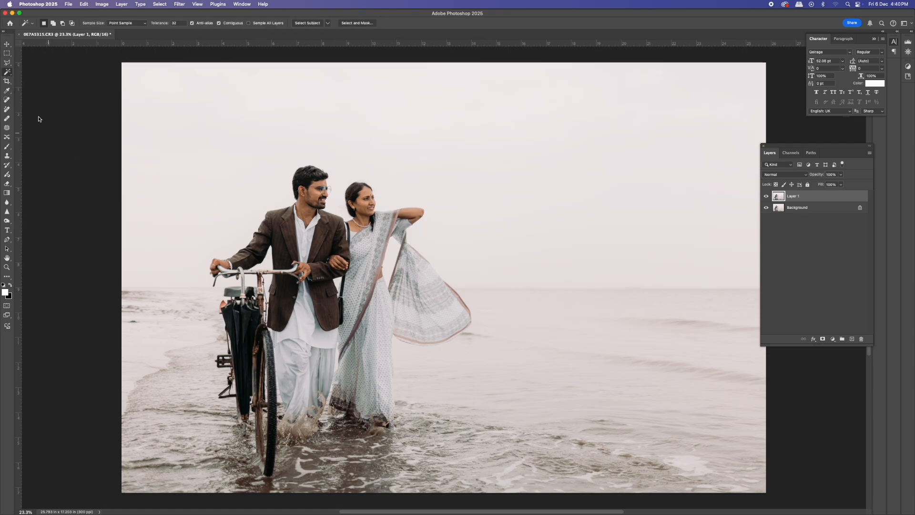
{"action": "right_click", "coordinate": [6, 73]}
{"action": "left_click", "coordinate": [29, 73]}
{"action": "left_click_drag", "start_coordinate": [170, 137], "coordinate": [492, 492]}
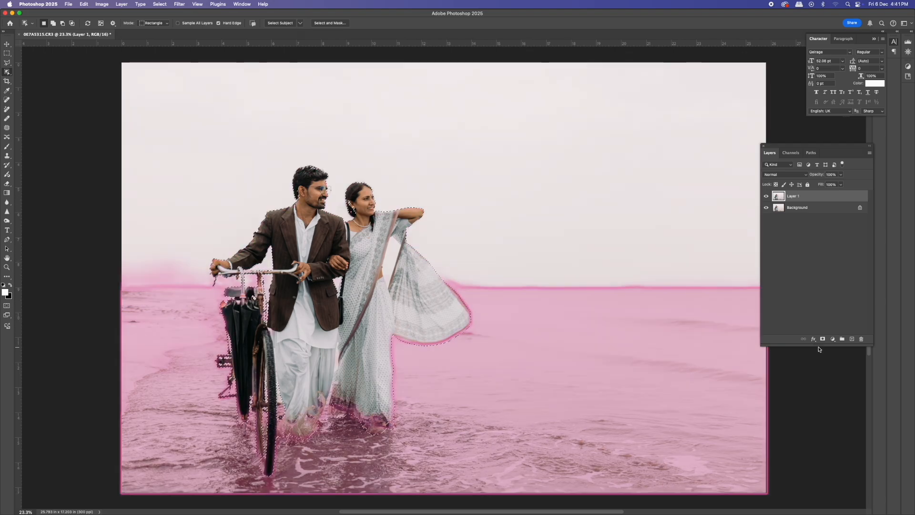
{"action": "left_click", "coordinate": [823, 340]}
{"action": "mouse_move", "coordinate": [501, 308]}
{"action": "left_mouse_down"}
{"action": "mouse_move", "coordinate": [475, 290]}
{"action": "mouse_move", "coordinate": [486, 298]}
{"action": "left_mouse_up"}
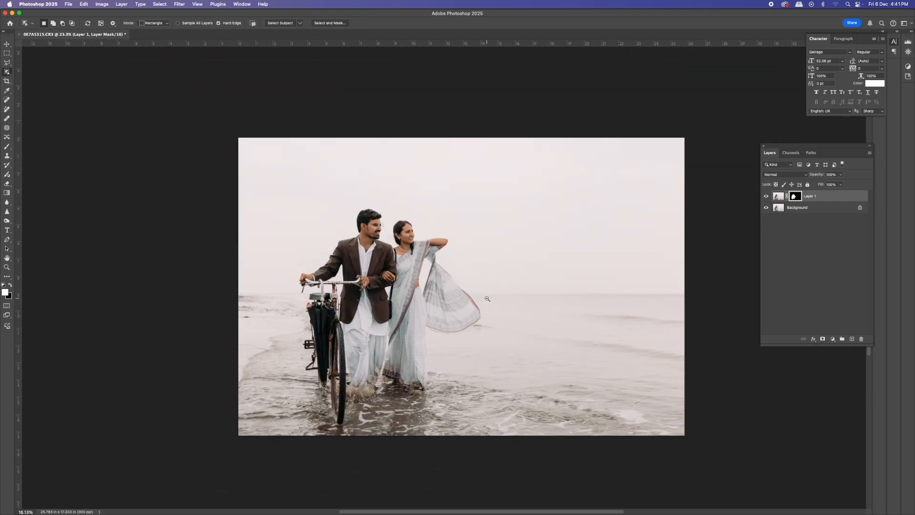
- Add a Color Lookup adjustment layer using the Crisp_Warm.look LUT
{"action": "left_click", "coordinate": [7, 45]}
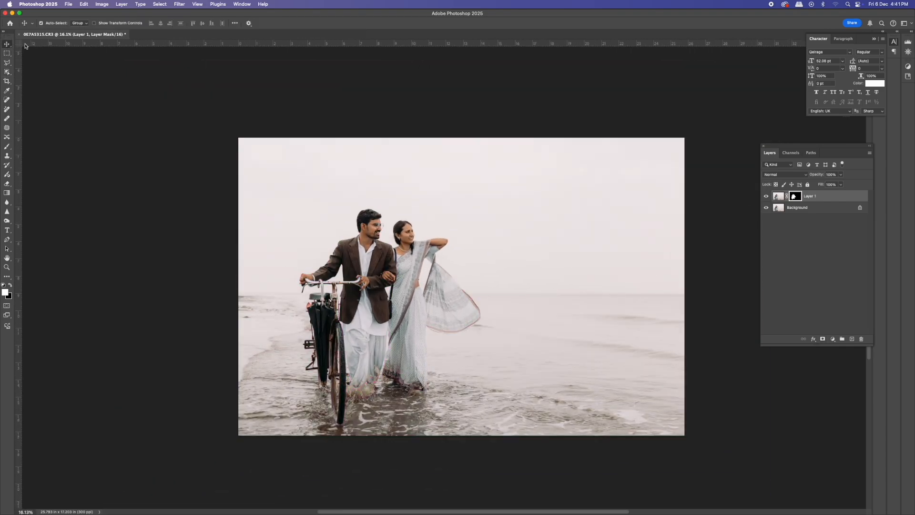
{"action": "left_click", "coordinate": [833, 339]}
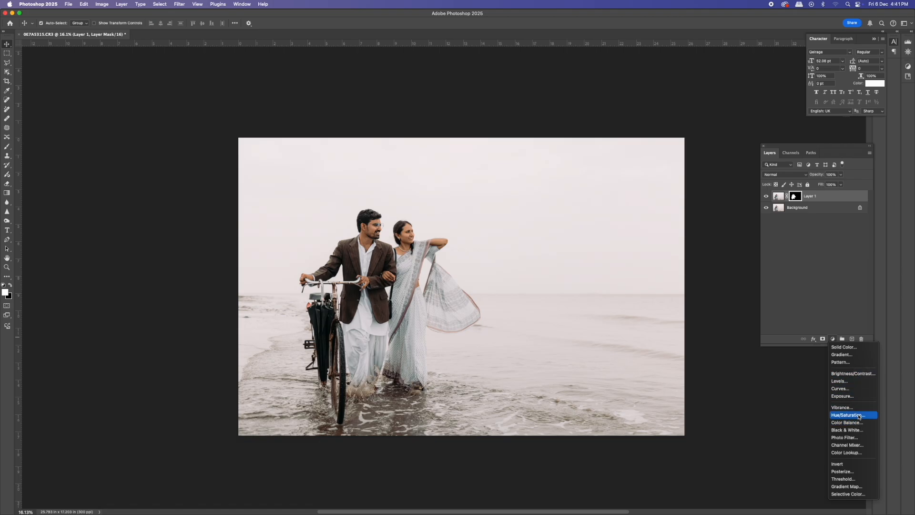
{"action": "left_click", "coordinate": [857, 454]}
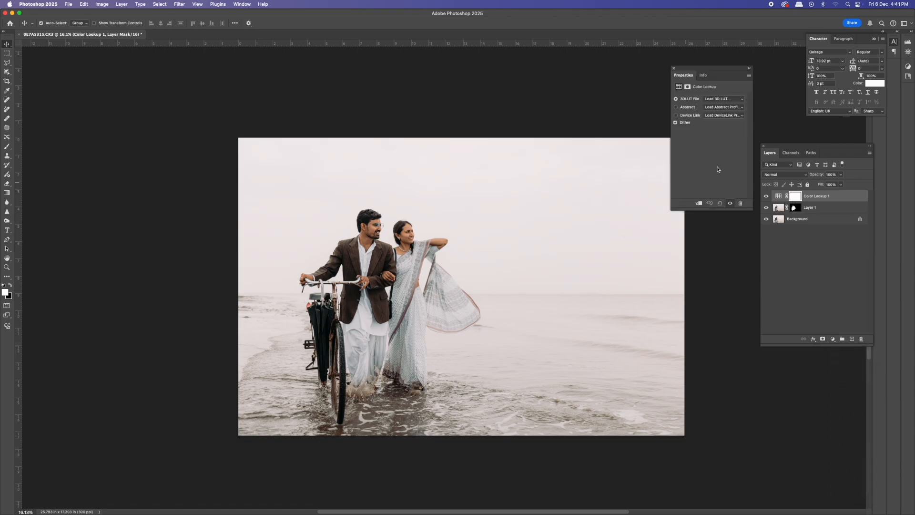
{"action": "left_click", "coordinate": [715, 99]}
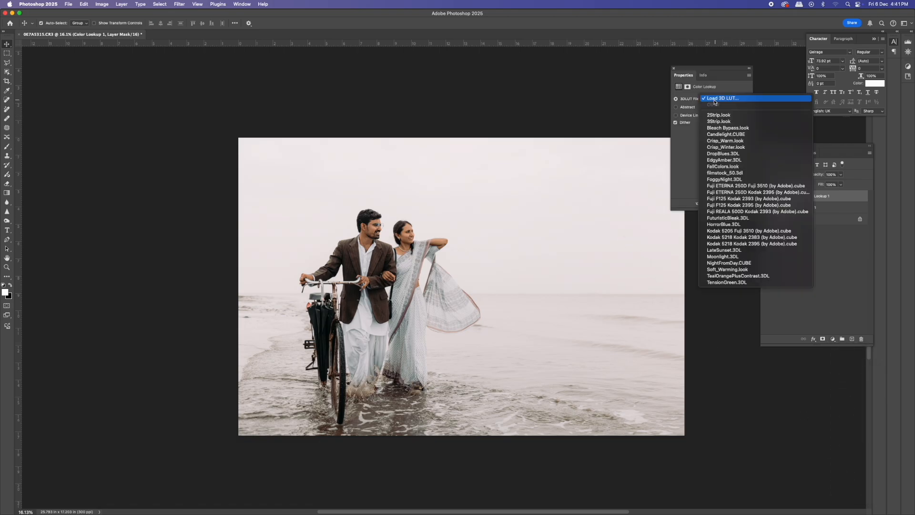
{"action": "left_click", "coordinate": [735, 142]}
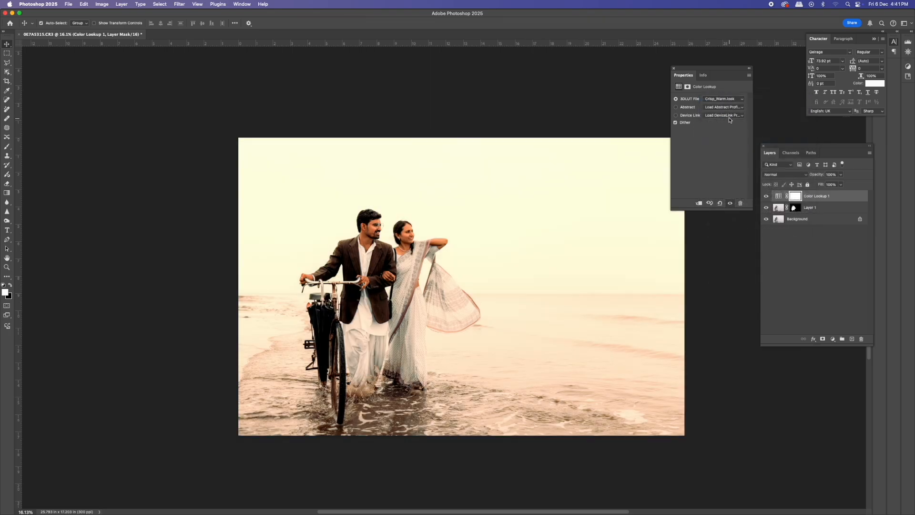
- Set the Color Lookup layer's blend mode to Soft Light
{"action": "left_click", "coordinate": [674, 69]}
{"action": "left_click", "coordinate": [840, 185]}
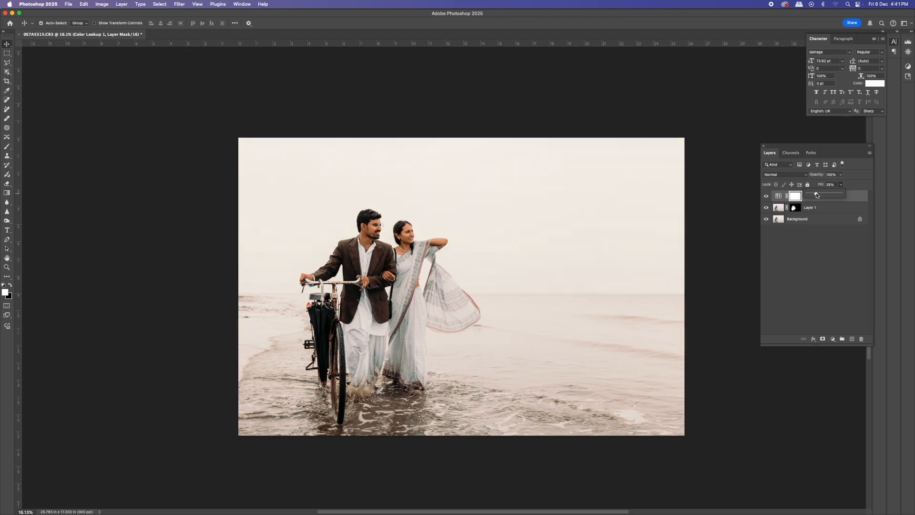
{"action": "left_click", "coordinate": [783, 175]}
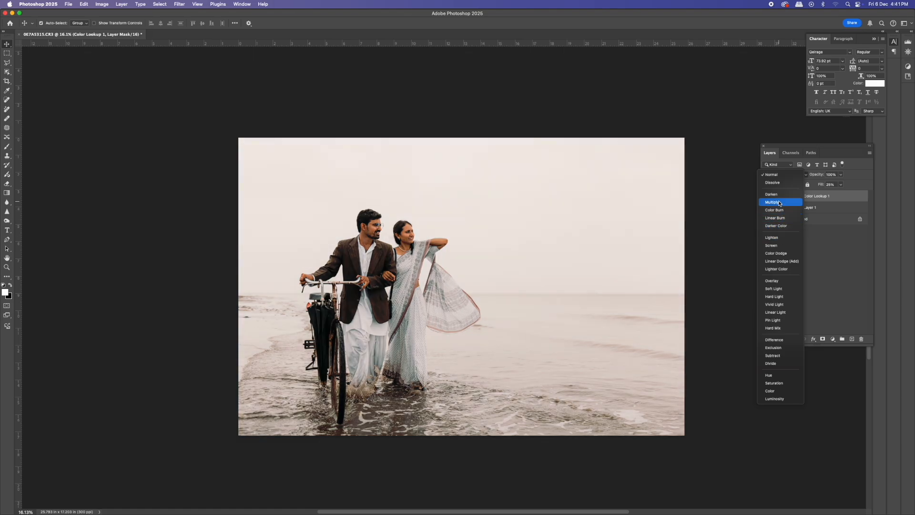
{"action": "left_click", "coordinate": [780, 288]}
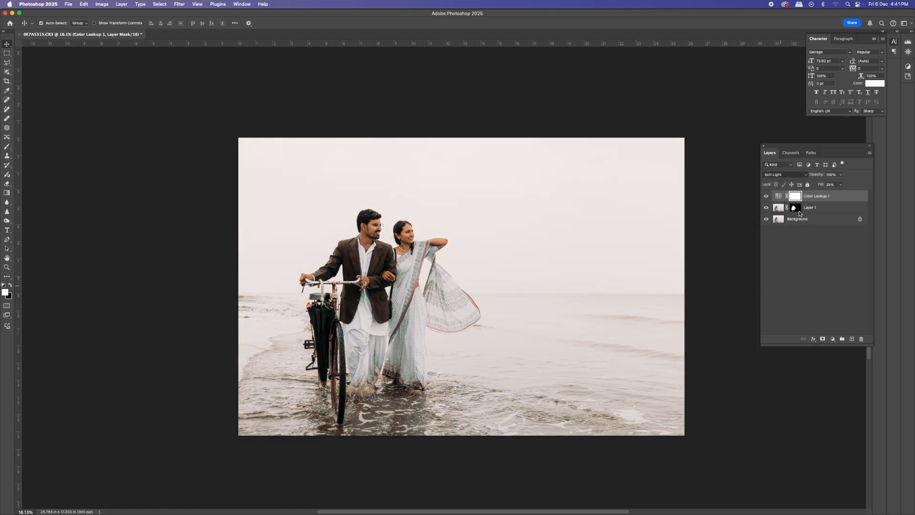
{"action": "left_click", "coordinate": [841, 184]}
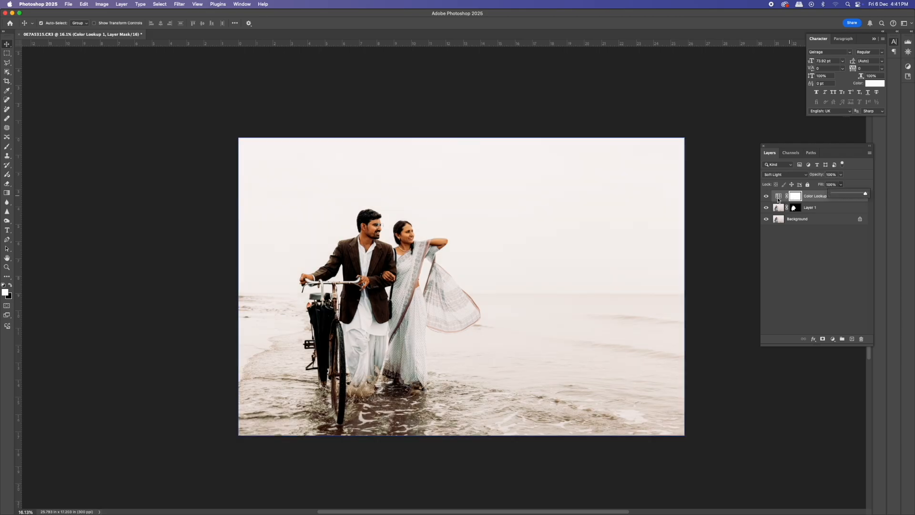
- Toggle the Color Lookup layer's visibility to compare the image with and without it
{"action": "left_click", "coordinate": [770, 197]}
{"action": "left_click", "coordinate": [770, 197]}
{"action": "left_click", "coordinate": [770, 197]}
{"action": "left_click", "coordinate": [770, 197]}
{"action": "left_click", "coordinate": [770, 197]}
{"action": "left_click", "coordinate": [770, 197]}
{"action": "left_click_drag", "start_coordinate": [396, 217], "coordinate": [406, 246]}
- Set the Color Lookup layer's opacity to 28%
{"action": "left_click", "coordinate": [840, 175]}
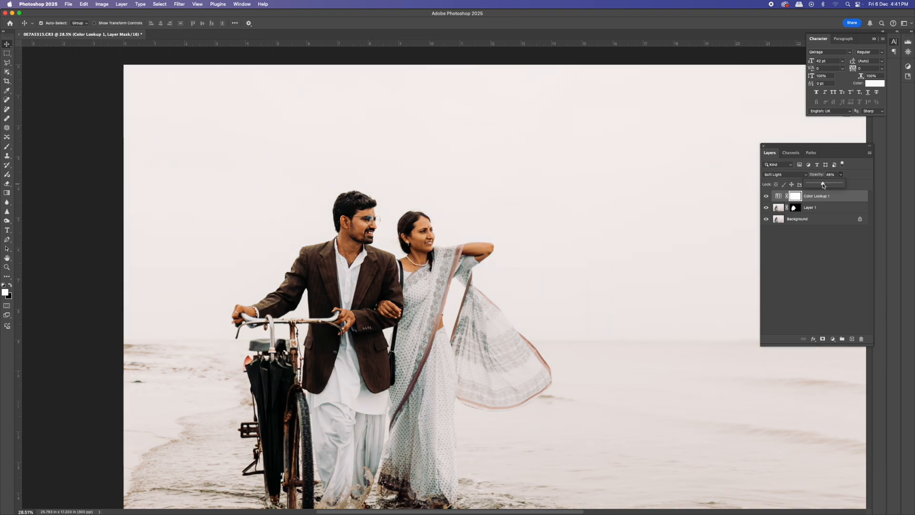
{"action": "left_click", "coordinate": [766, 196]}
{"action": "left_click", "coordinate": [767, 197]}
{"action": "left_click", "coordinate": [841, 174]}
{"action": "left_click", "coordinate": [839, 198]}
{"action": "scroll", "coordinate": [660, 351], "scroll_direction": "down", "scroll_amount": 4}
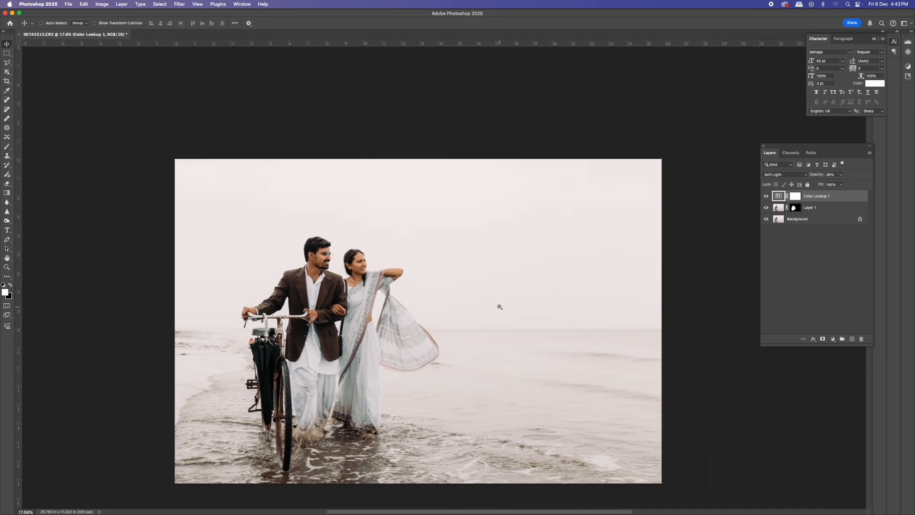
{"action": "scroll", "coordinate": [482, 298], "scroll_direction": "up", "scroll_amount": 5}
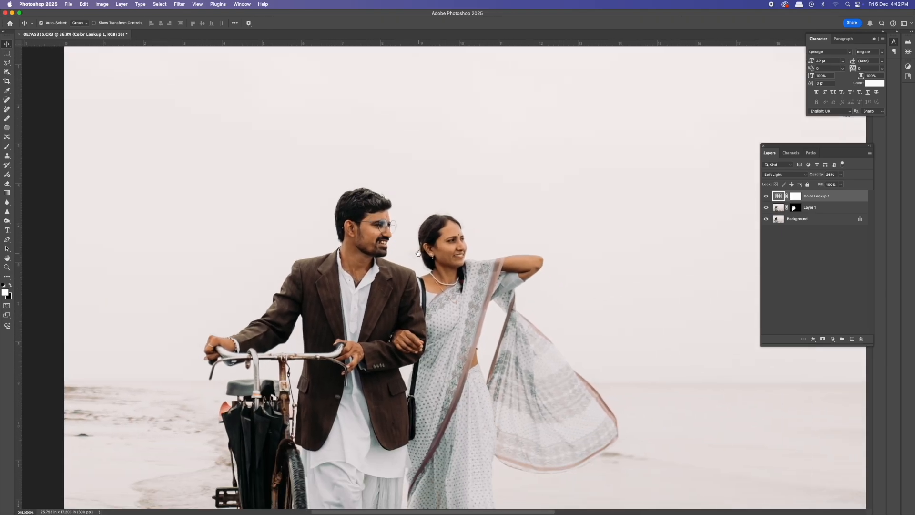
- Add a second Color Lookup adjustment layer and load the FoggyNight.3DL LUT into it
{"action": "left_click", "coordinate": [834, 340]}
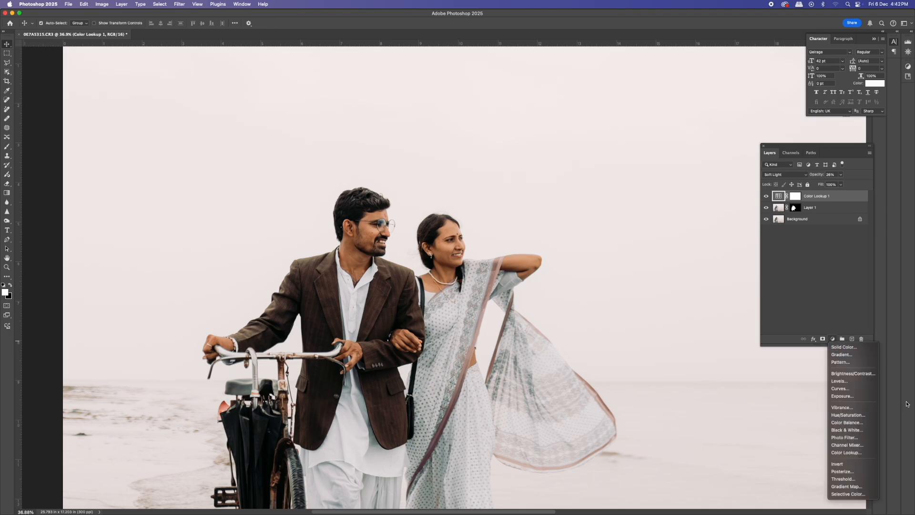
{"action": "left_click", "coordinate": [846, 453]}
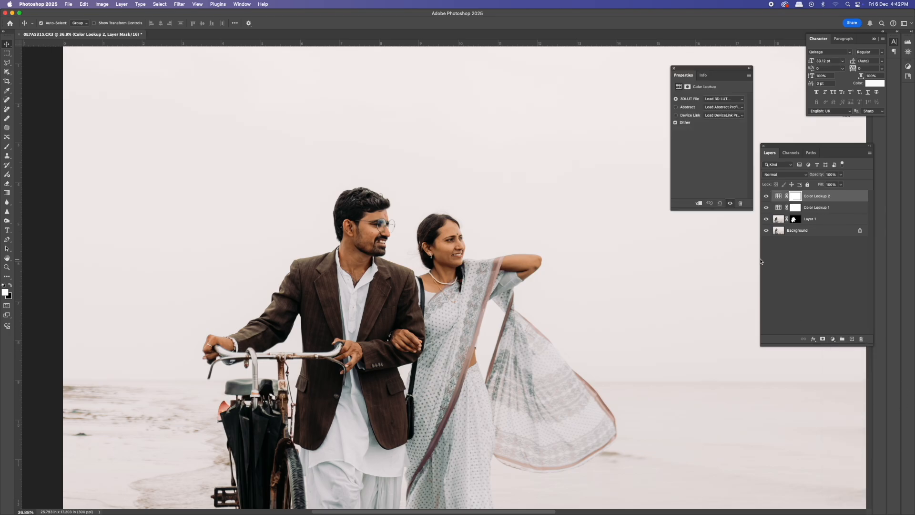
{"action": "left_click", "coordinate": [722, 99]}
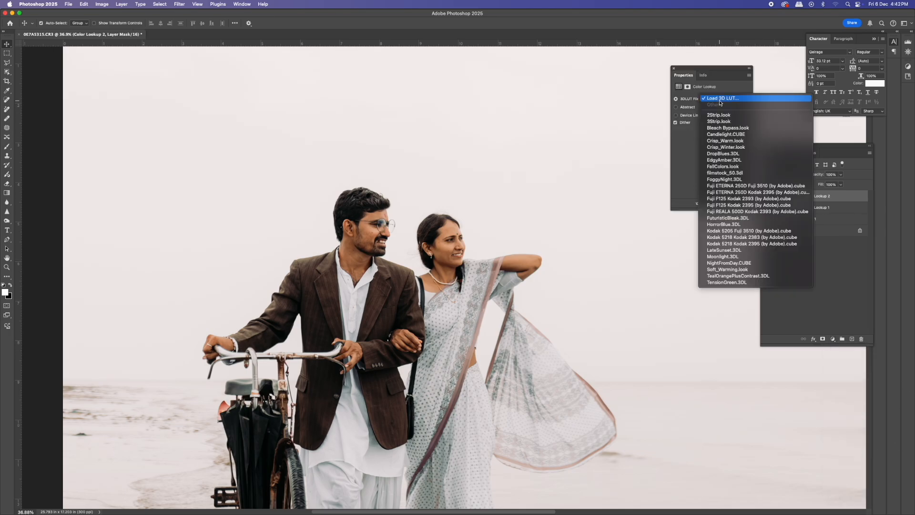
{"action": "left_click", "coordinate": [748, 181]}
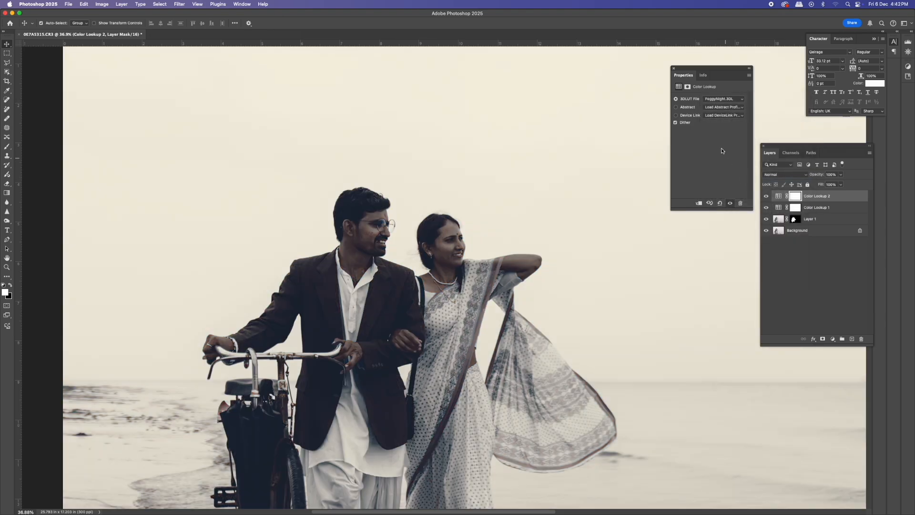
- Try other 3D LUTs on the new layer, settling on Kodak 5205 Fuji 3510 (by Adobe).cube
{"action": "left_click", "coordinate": [725, 99]}
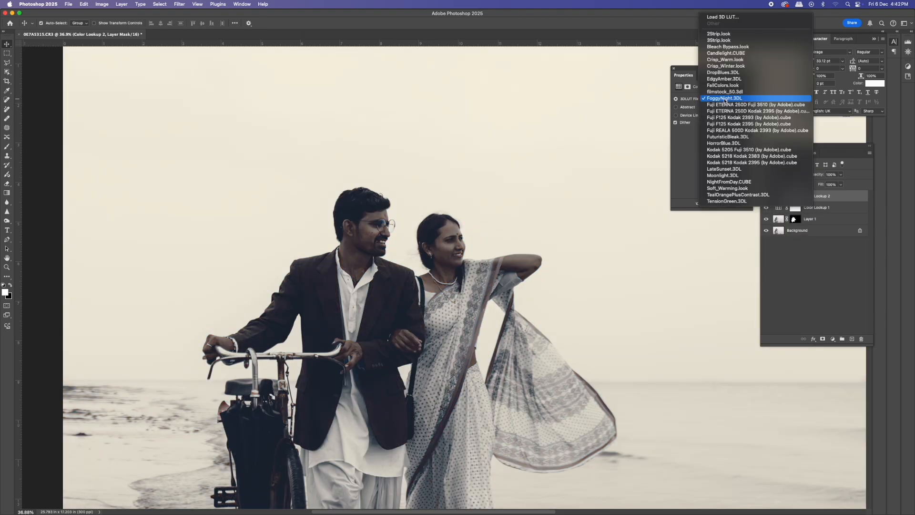
{"action": "left_click", "coordinate": [727, 128]}
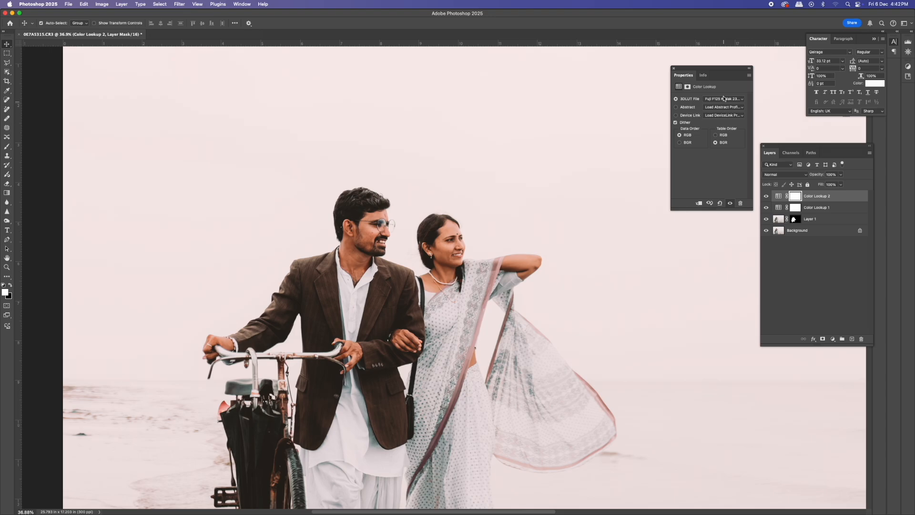
{"action": "left_click", "coordinate": [724, 98]}
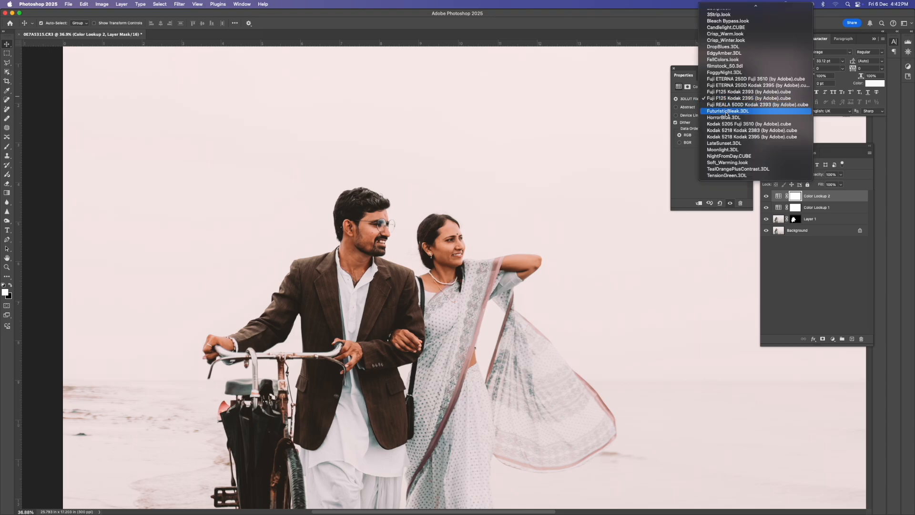
{"action": "left_click", "coordinate": [726, 112]}
{"action": "left_click", "coordinate": [725, 99]}
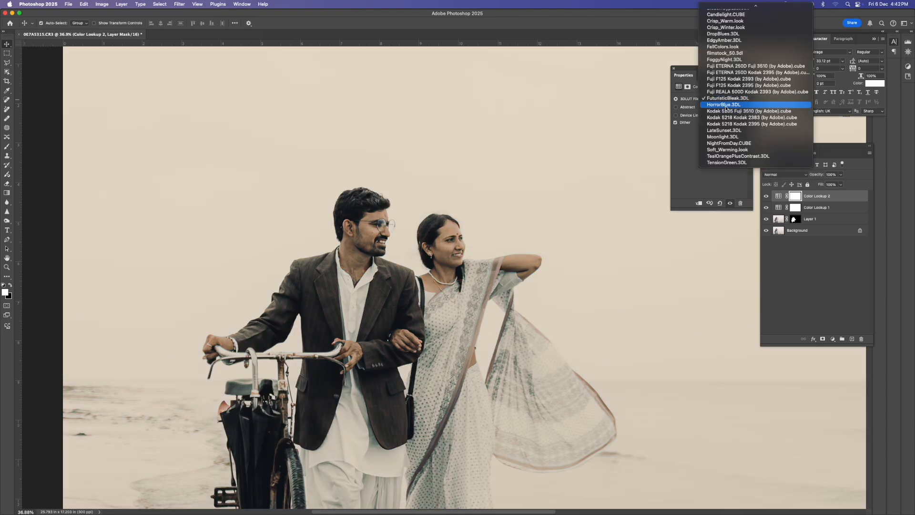
{"action": "left_click", "coordinate": [726, 111]}
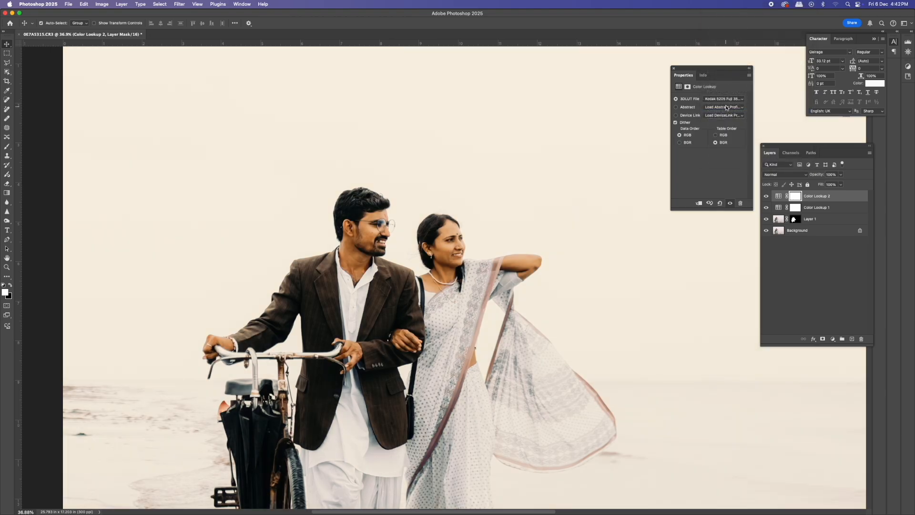
{"action": "left_click", "coordinate": [727, 100]}
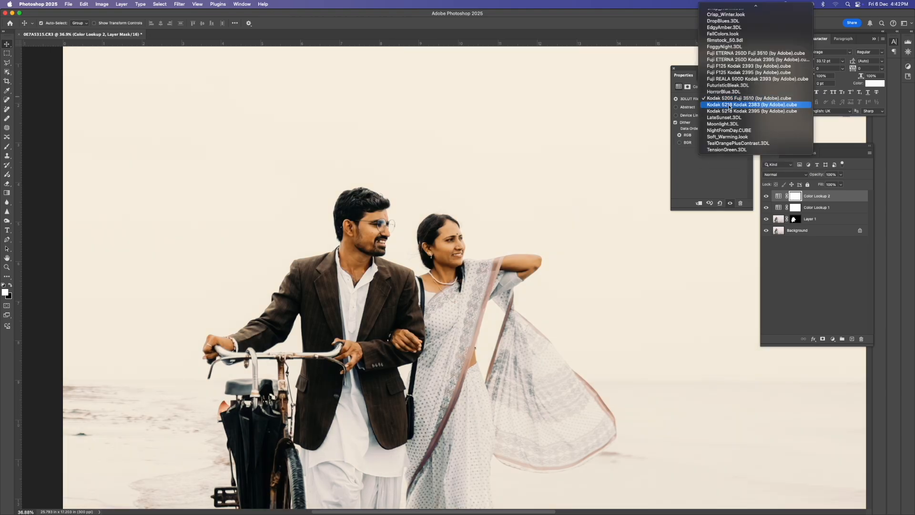
{"action": "left_click", "coordinate": [729, 107]}
{"action": "left_click", "coordinate": [728, 99]}
{"action": "left_click", "coordinate": [729, 99]}
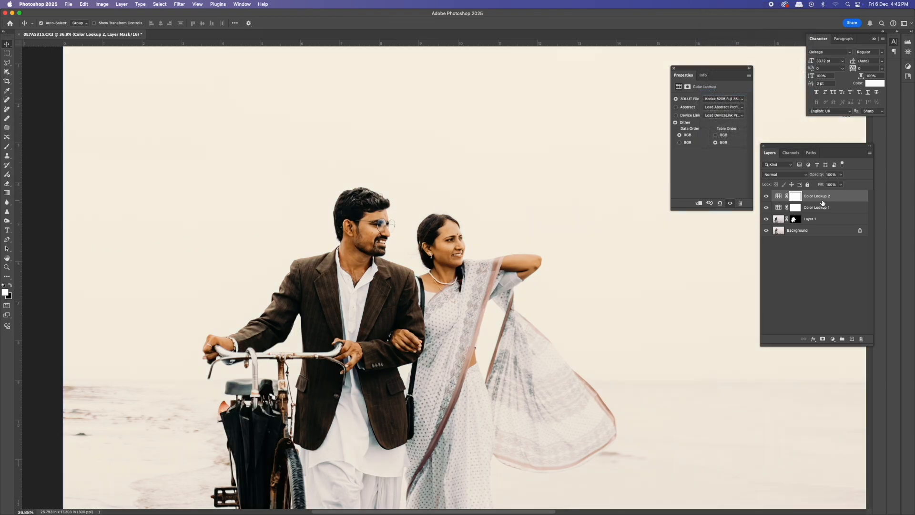
- Delete the new layer's white mask and replace it with a black mask that hides the LUT effect
{"action": "right_click", "coordinate": [798, 195]}
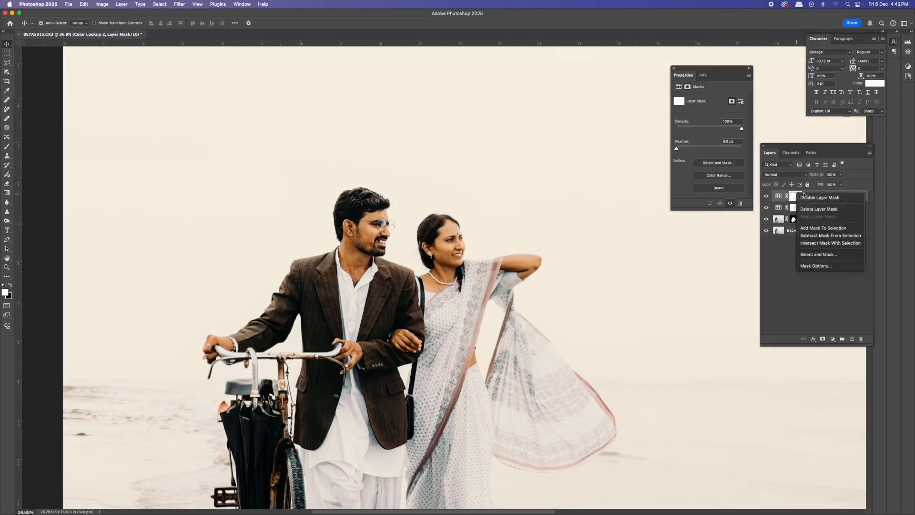
{"action": "left_click", "coordinate": [806, 197]}
{"action": "right_click", "coordinate": [798, 195]}
{"action": "left_click", "coordinate": [809, 200]}
{"action": "right_click", "coordinate": [797, 196]}
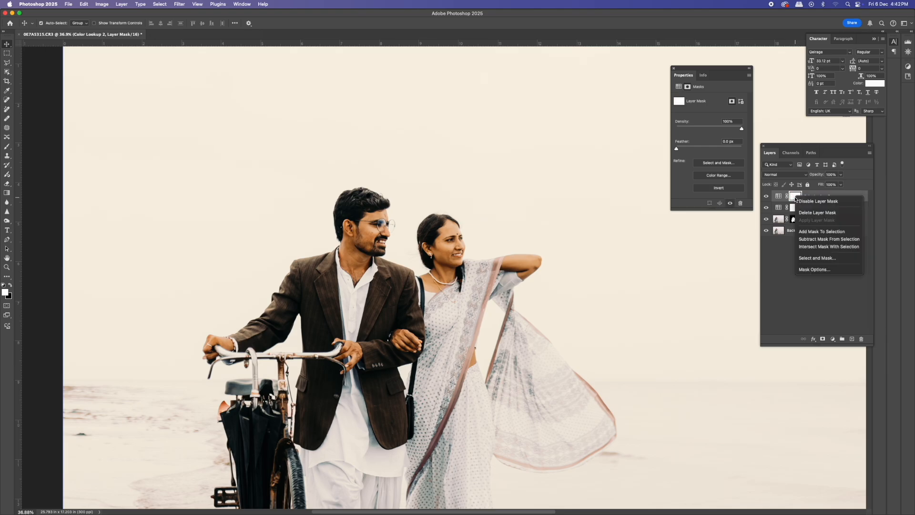
{"action": "left_click", "coordinate": [814, 213]}
{"action": "left_click", "coordinate": [823, 340], "text": "alt"}
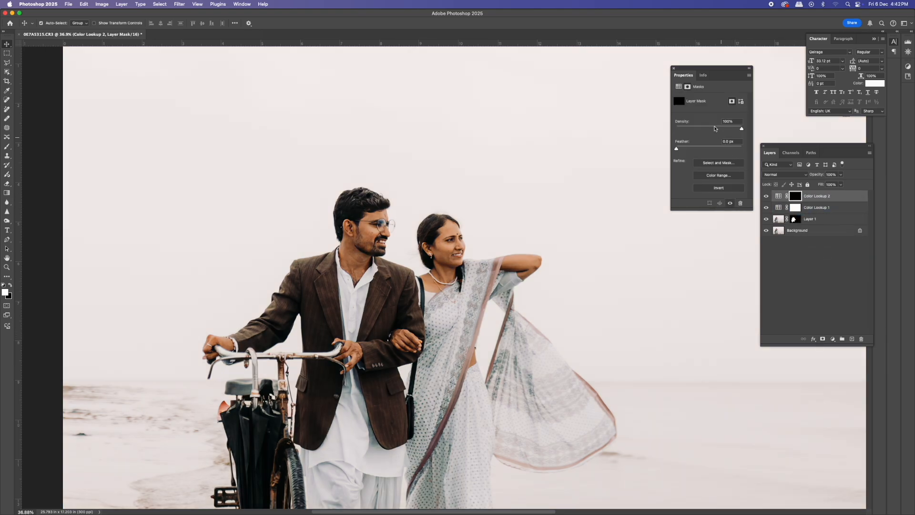
- Switch to the Brush tool and set the Color Lookup 2 layer's opacity to 76%
{"action": "left_click", "coordinate": [674, 69]}
{"action": "scroll", "coordinate": [503, 265], "scroll_direction": "up", "scroll_amount": 3}
{"action": "key", "text": "b"}
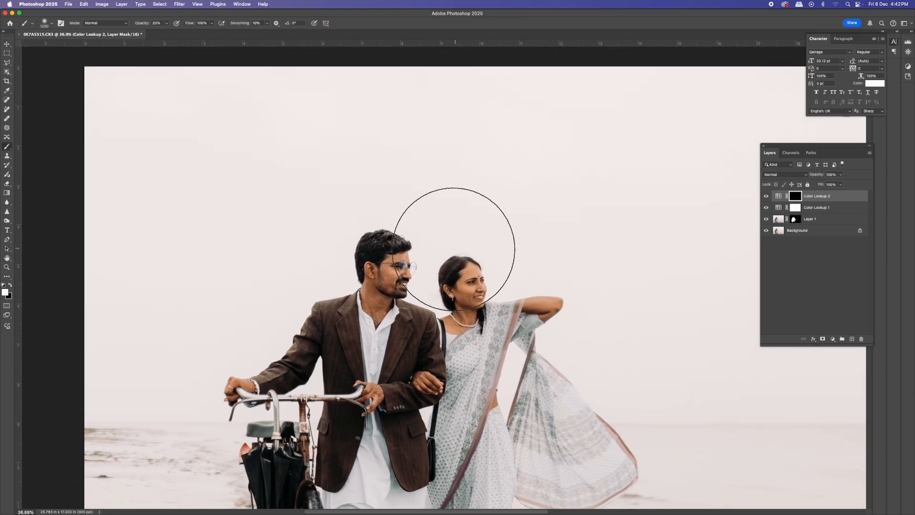
{"action": "left_click", "coordinate": [346, 233]}
{"action": "left_click", "coordinate": [346, 232]}
{"action": "left_click", "coordinate": [842, 175]}
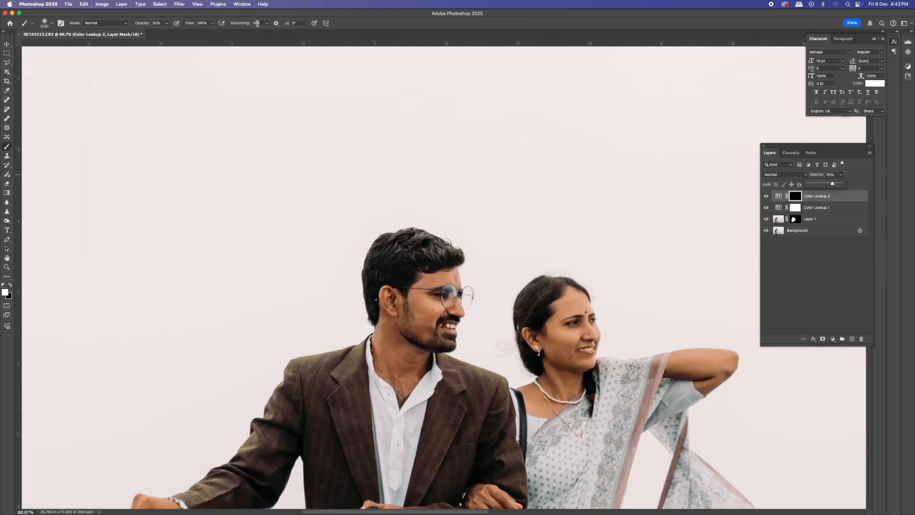
- Set the brush opacity to 100% and flow to 27%, and shrink the brush size
{"action": "left_click", "coordinate": [212, 24]}
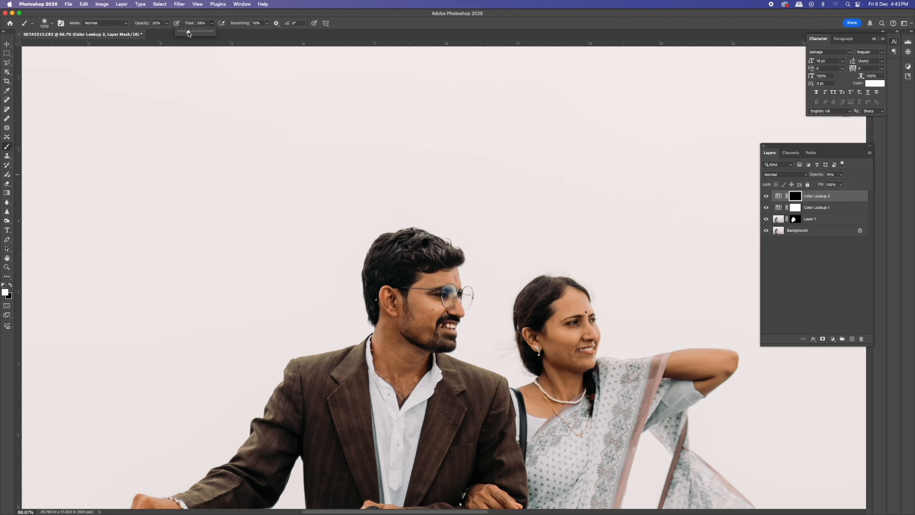
{"action": "left_click", "coordinate": [166, 24]}
{"action": "left_click", "coordinate": [212, 24]}
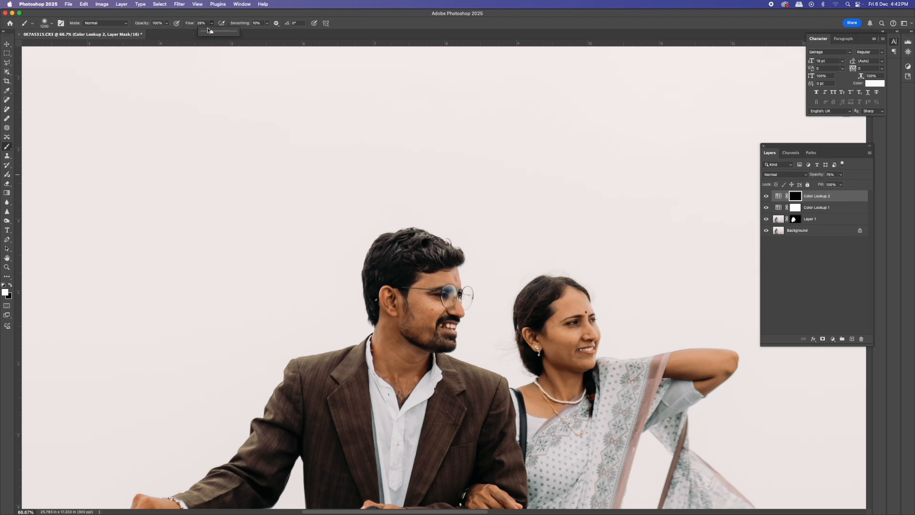
{"action": "key", "text": "bracketleft"}
{"action": "key", "text": "bracketleft"}
{"action": "key", "text": "bracketleft"}
{"action": "key", "text": "bracketleft"}
{"action": "key", "text": "bracketleft"}
{"action": "key", "text": "bracketleft"}
{"action": "key", "text": "bracketleft"}
{"action": "key", "text": "bracketleft"}
{"action": "key", "text": "bracketleft"}
{"action": "key", "text": "bracketleft"}
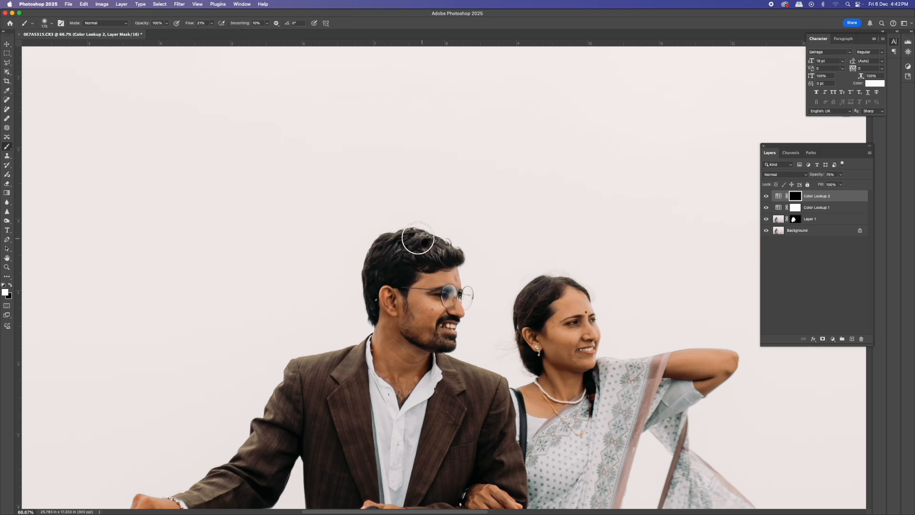
- Paint white on the black mask over the couple's hair, faces, jacket and saree to reveal the LUT effect
{"action": "mouse_move", "coordinate": [423, 249]}
{"action": "left_mouse_down"}
{"action": "mouse_move", "coordinate": [390, 261]}
{"action": "mouse_move", "coordinate": [442, 253]}
{"action": "mouse_move", "coordinate": [396, 260]}
{"action": "left_mouse_up"}
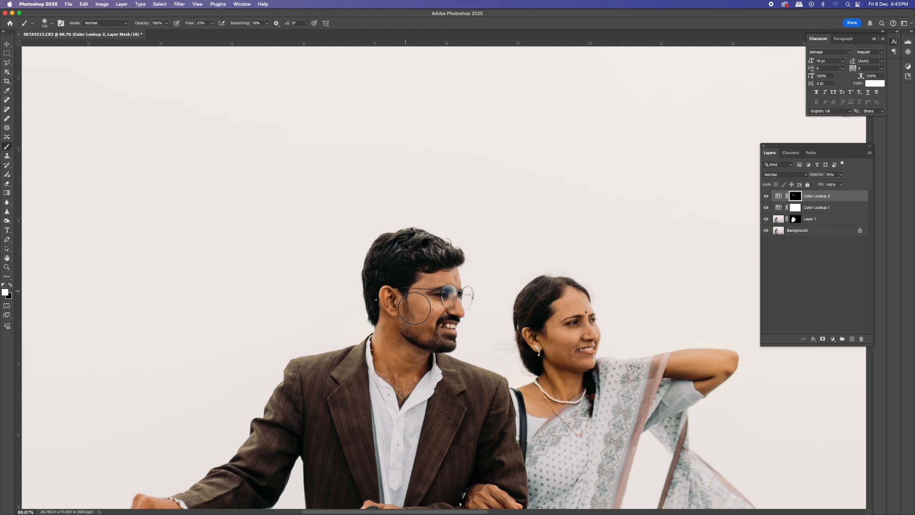
{"action": "mouse_move", "coordinate": [422, 332]}
{"action": "left_mouse_down"}
{"action": "mouse_move", "coordinate": [449, 339]}
{"action": "mouse_move", "coordinate": [429, 312]}
{"action": "mouse_move", "coordinate": [435, 328]}
{"action": "mouse_move", "coordinate": [420, 314]}
{"action": "mouse_move", "coordinate": [437, 338]}
{"action": "left_mouse_up"}
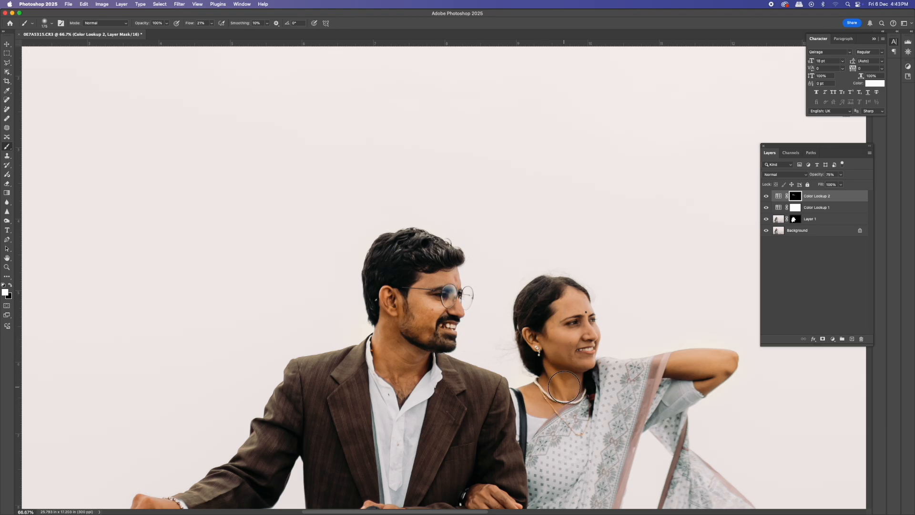
{"action": "scroll", "coordinate": [579, 423], "scroll_direction": "down", "scroll_amount": 5}
{"action": "scroll", "coordinate": [580, 423], "scroll_direction": "right", "scroll_amount": 5}
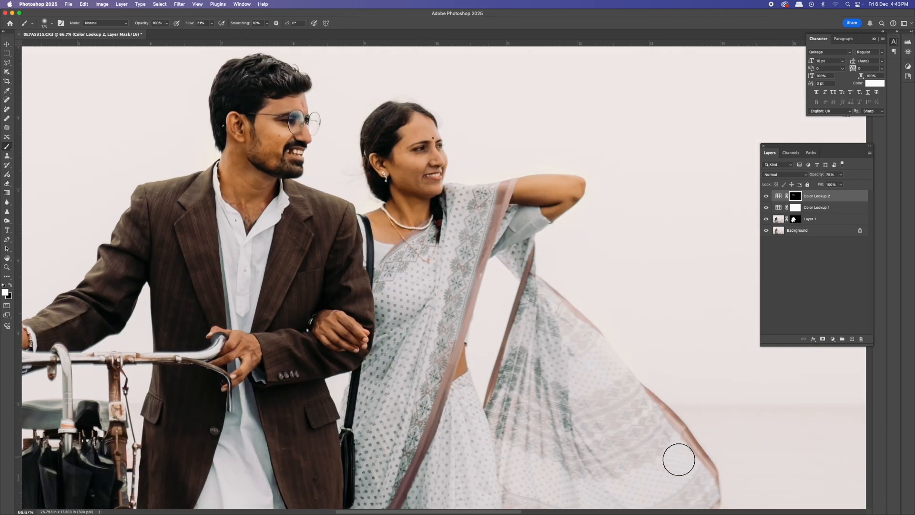
{"action": "key", "text": "]"}
{"action": "key", "text": "]"}
{"action": "key", "text": "]"}
{"action": "key", "text": "]"}
{"action": "key", "text": "]"}
{"action": "left_click_drag", "start_coordinate": [577, 308], "coordinate": [675, 417]}
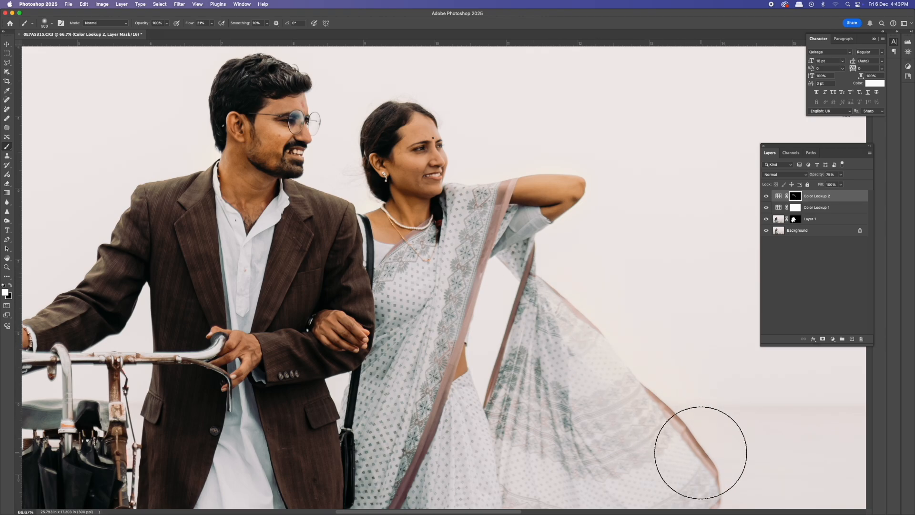
{"action": "left_click_drag", "start_coordinate": [323, 358], "coordinate": [416, 289]}
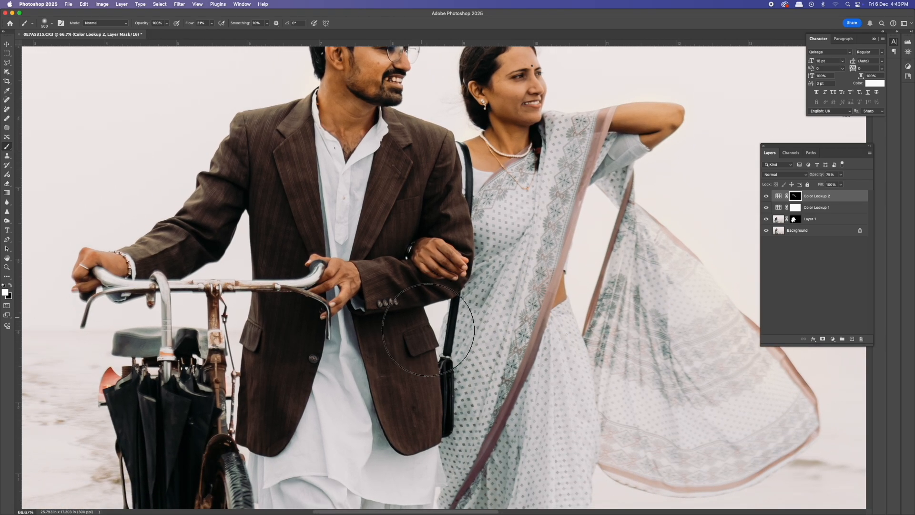
{"action": "scroll", "coordinate": [419, 289], "scroll_direction": "down", "scroll_amount": 5}
{"action": "scroll", "coordinate": [419, 289], "scroll_direction": "right", "scroll_amount": 2}
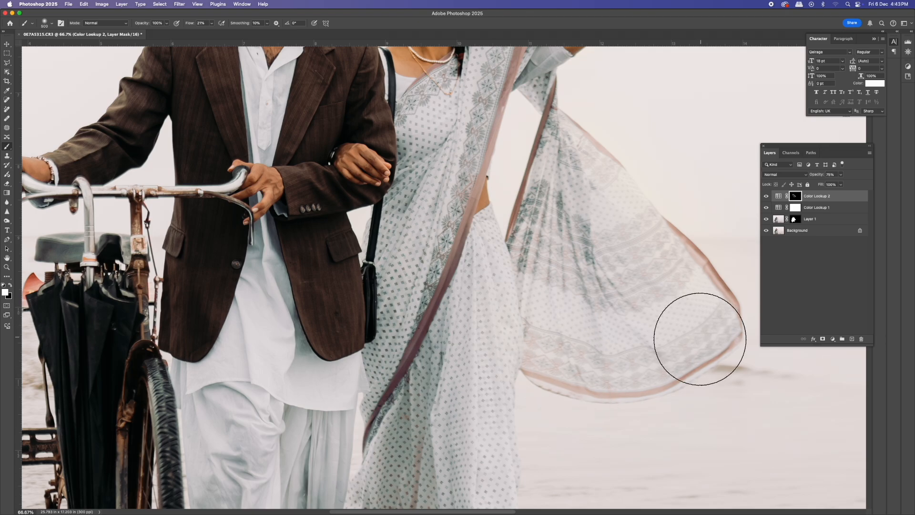
{"action": "left_click_drag", "start_coordinate": [680, 327], "coordinate": [496, 479]}
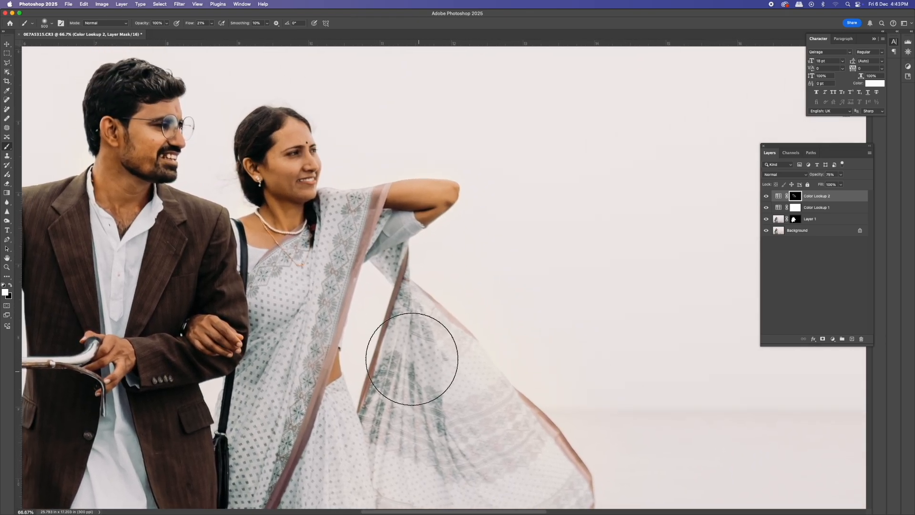
{"action": "left_click_drag", "start_coordinate": [301, 268], "coordinate": [501, 254]}
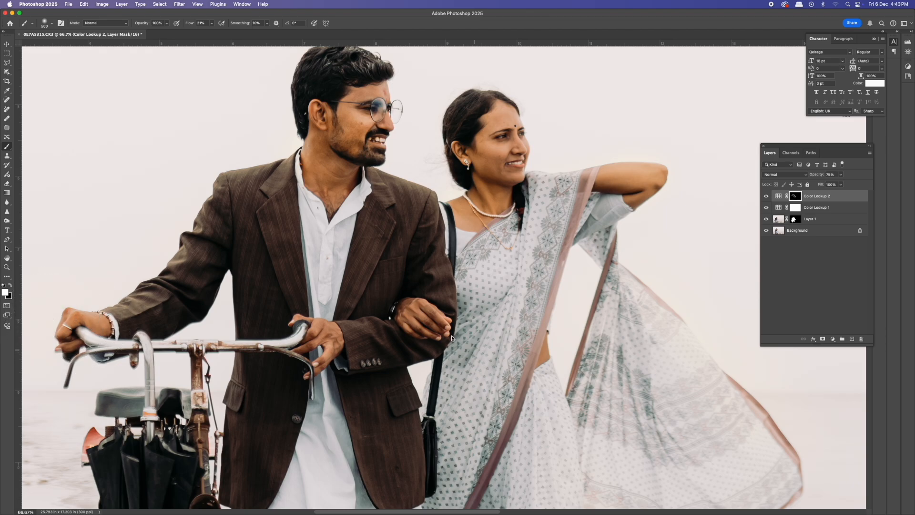
{"action": "left_click_drag", "start_coordinate": [429, 332], "coordinate": [366, 369]}
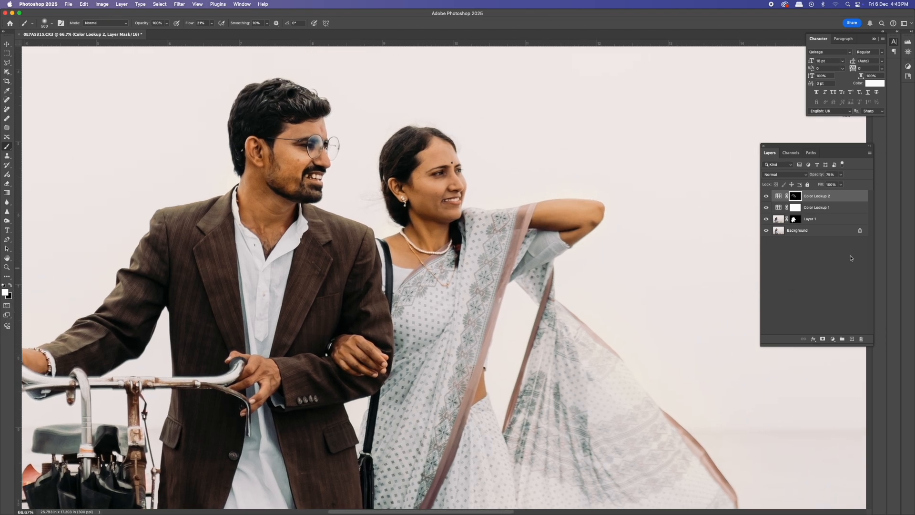
- Try reordering the Color Lookup layers in the layer stack, then undo the move
{"action": "left_click", "coordinate": [806, 231], "text": "shift"}
{"action": "left_click_drag", "start_coordinate": [710, 252], "coordinate": [685, 280]}
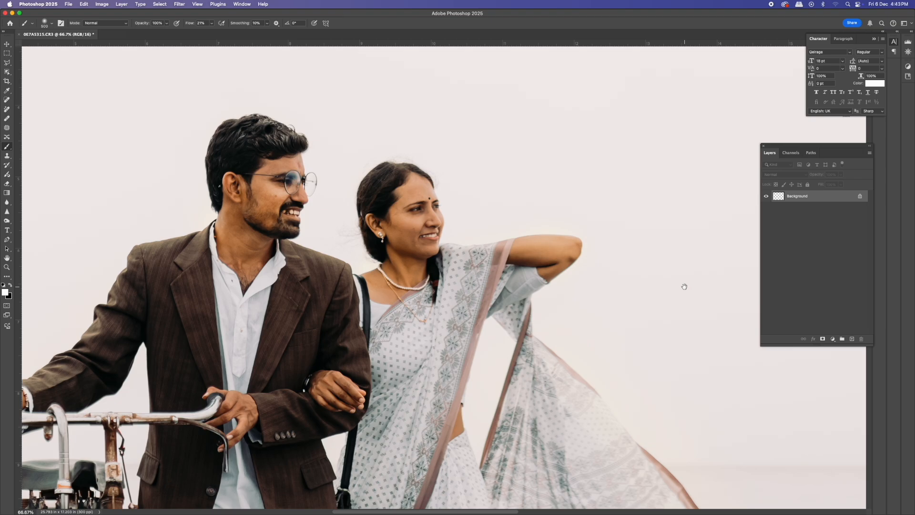
{"action": "left_click", "coordinate": [815, 219]}
{"action": "left_click", "coordinate": [817, 208]}
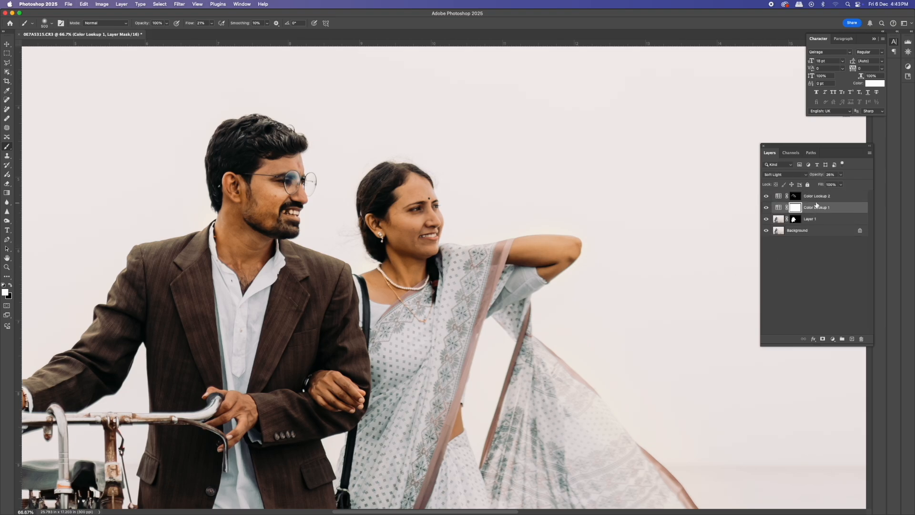
{"action": "left_click", "coordinate": [818, 198], "text": "shift"}
{"action": "left_click_drag", "start_coordinate": [809, 220], "coordinate": [809, 199]}
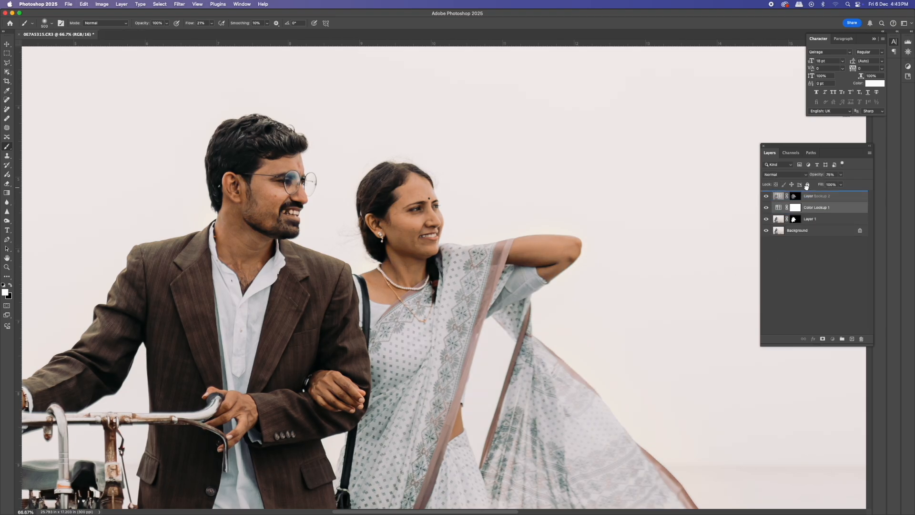
{"action": "key", "text": "cmd+z"}
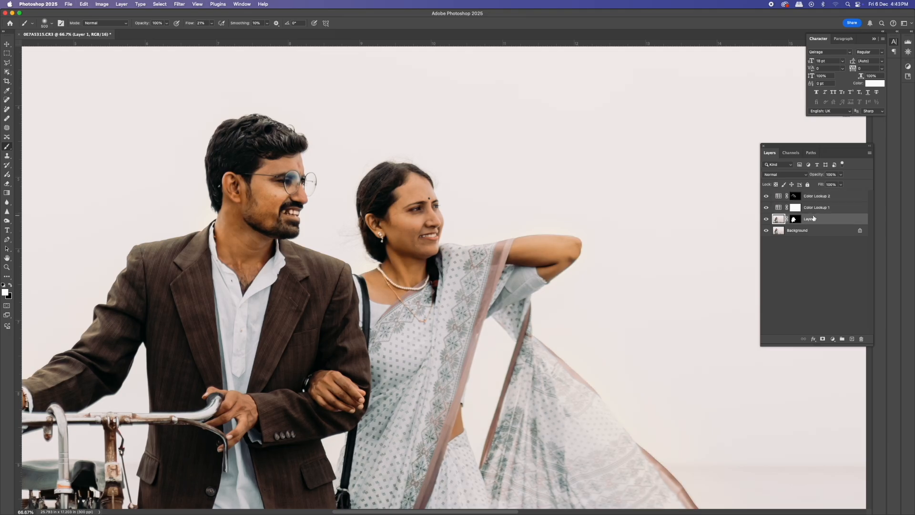
- Merge all visible layers, fit the whole image in view, and duplicate the merged result onto a new layer
{"action": "key", "text": "cmd+shift+e"}
{"action": "key", "text": "cmd+0"}
{"action": "key", "text": "cmd+minus"}
{"action": "key", "text": "cmd+j"}
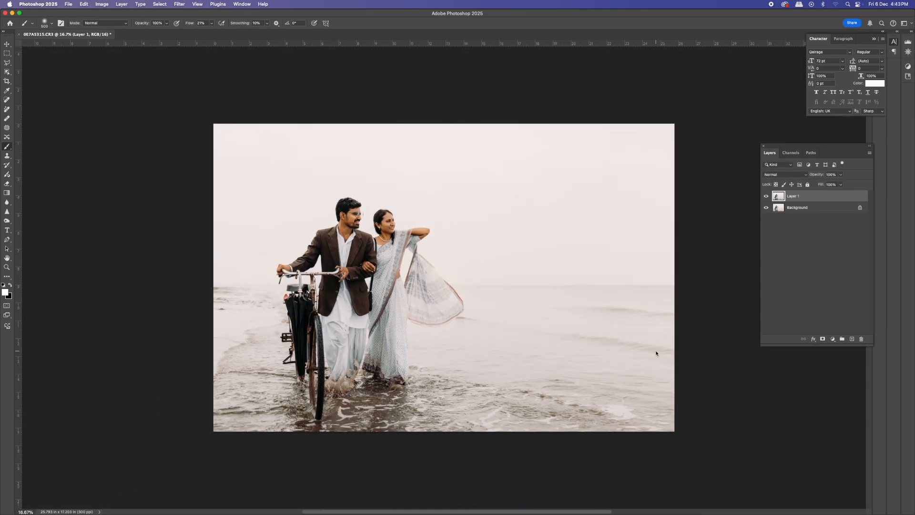
- Draw a rectangular marquee about 10.6 × 14.8 in around the couple and add a layer mask from it
{"action": "left_click", "coordinate": [7, 71]}
{"action": "mouse_move", "coordinate": [245, 172]}
{"action": "left_mouse_down"}
{"action": "mouse_move", "coordinate": [355, 274]}
{"action": "mouse_move", "coordinate": [484, 442]}
{"action": "left_mouse_up"}
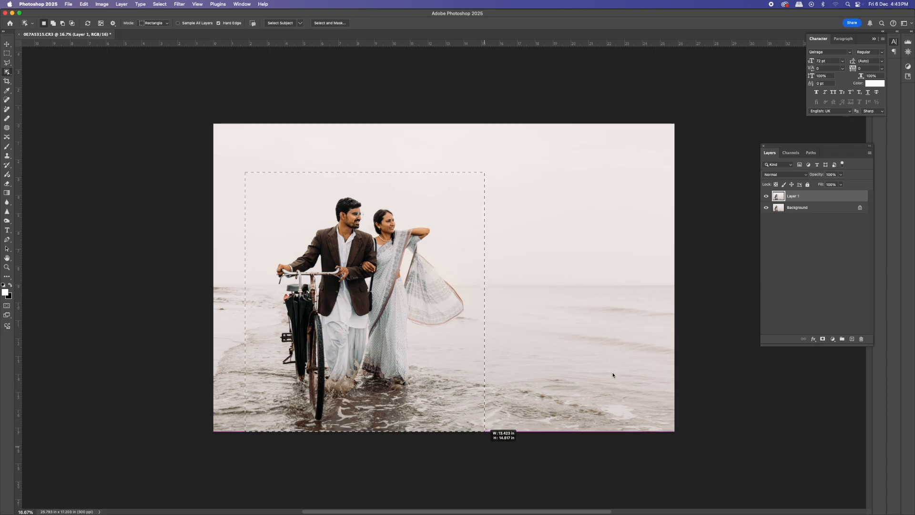
{"action": "left_click", "coordinate": [823, 339]}
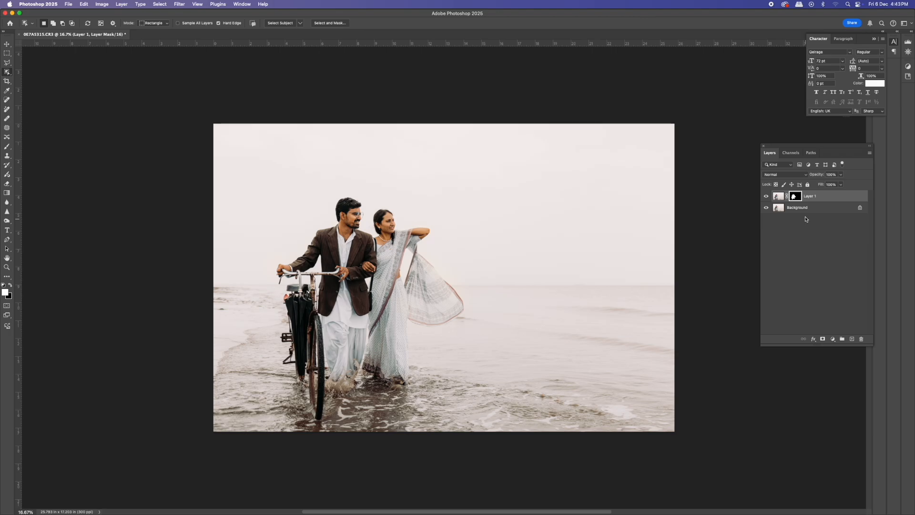
- Add a new empty layer directly above the Background layer
{"action": "left_click", "coordinate": [805, 210]}
{"action": "key", "text": "super+shift+n"}
{"action": "key", "text": "Return"}
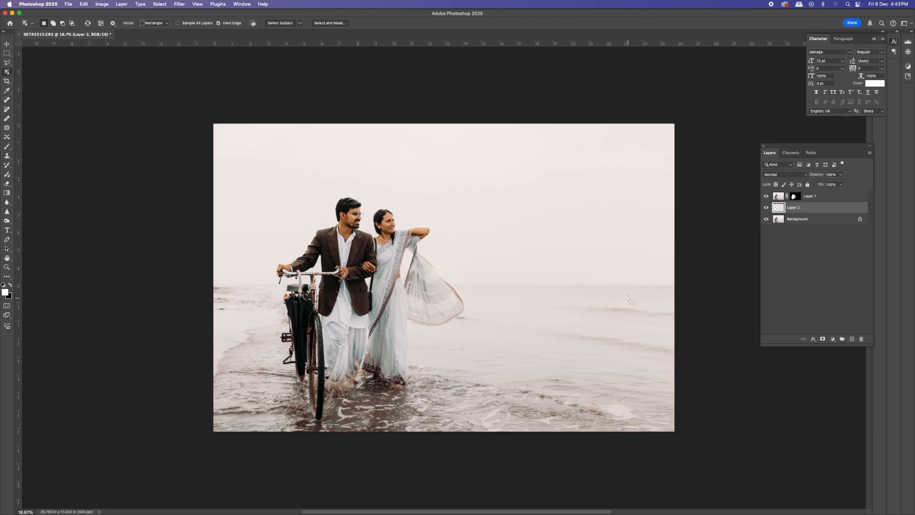
- Choose the Brush tool at a larger size and sample a warm skin tone from the couple as the foreground colour
{"action": "key", "text": "b"}
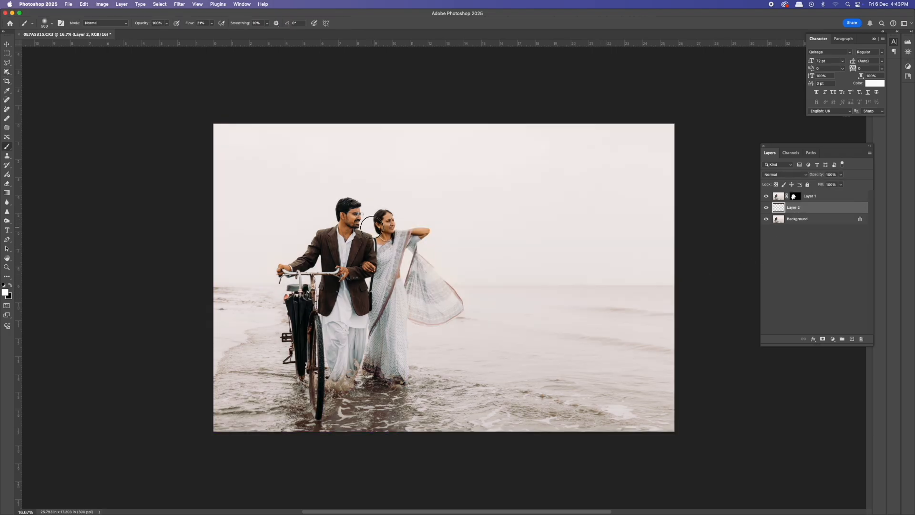
{"action": "key", "text": "bracketright"}
{"action": "key", "text": "bracketright"}
{"action": "key", "text": "bracketright"}
{"action": "scroll", "coordinate": [370, 222], "scroll_direction": "up", "scroll_amount": 5}
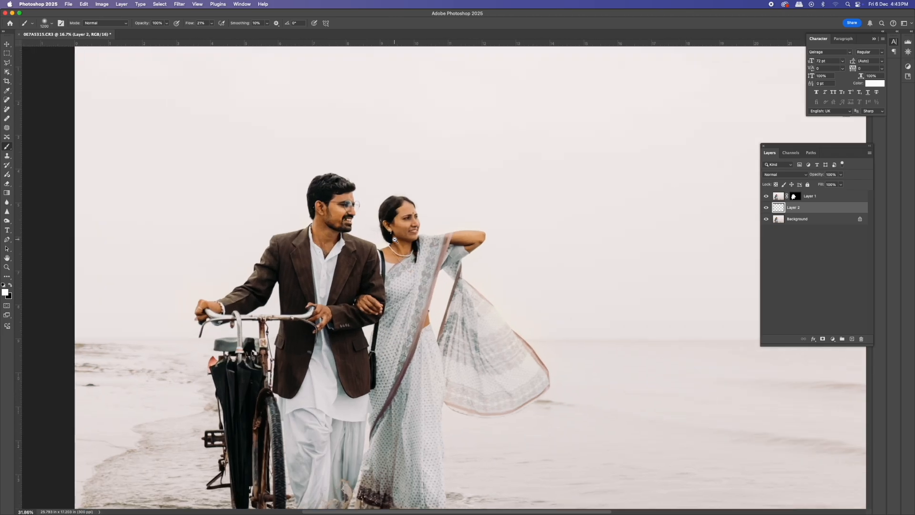
{"action": "left_click", "coordinate": [407, 248], "text": "alt"}
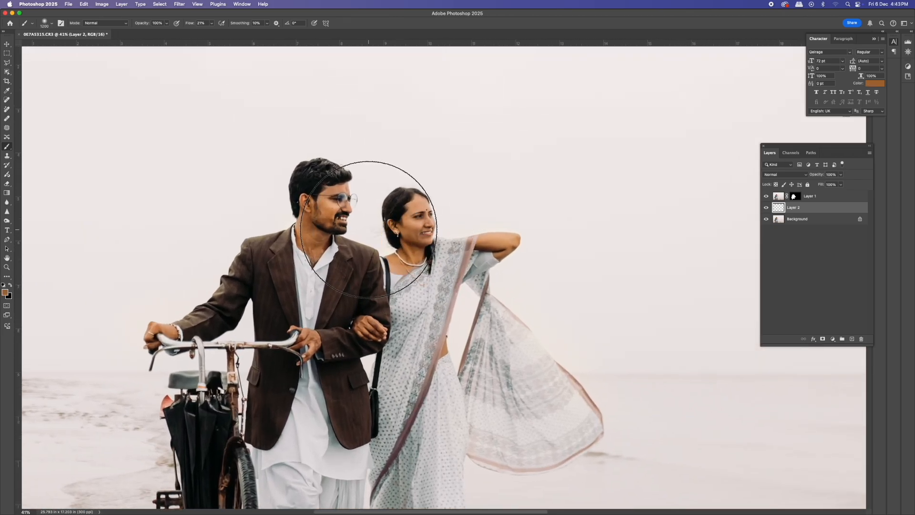
{"action": "left_click", "coordinate": [365, 229]}
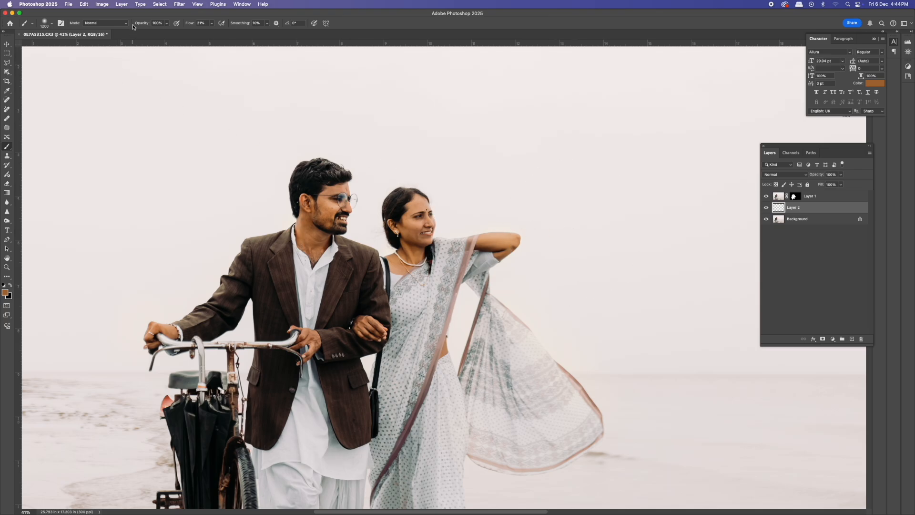
- Set the brush mode to Screen, paint a soft orange glow dab in the sky, and move it behind the couple's heads
{"action": "left_click", "coordinate": [127, 26]}
{"action": "left_click", "coordinate": [108, 114]}
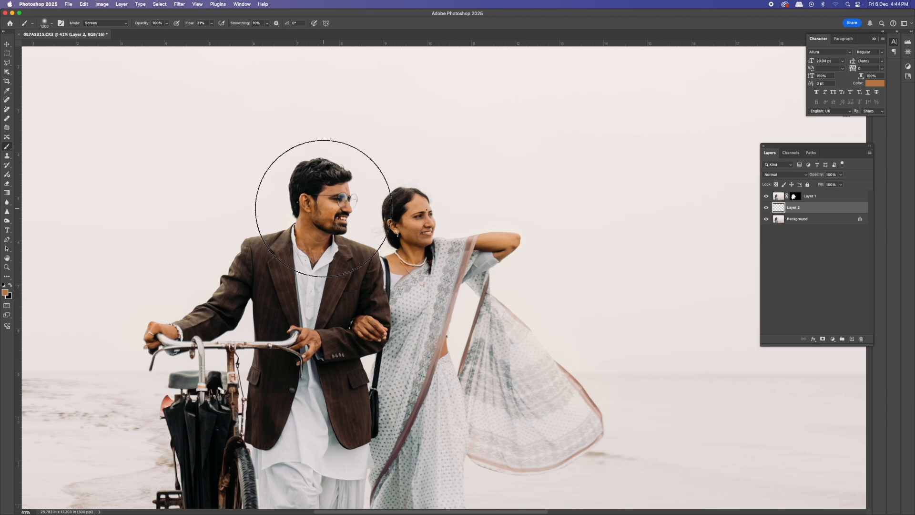
{"action": "left_click", "coordinate": [584, 209]}
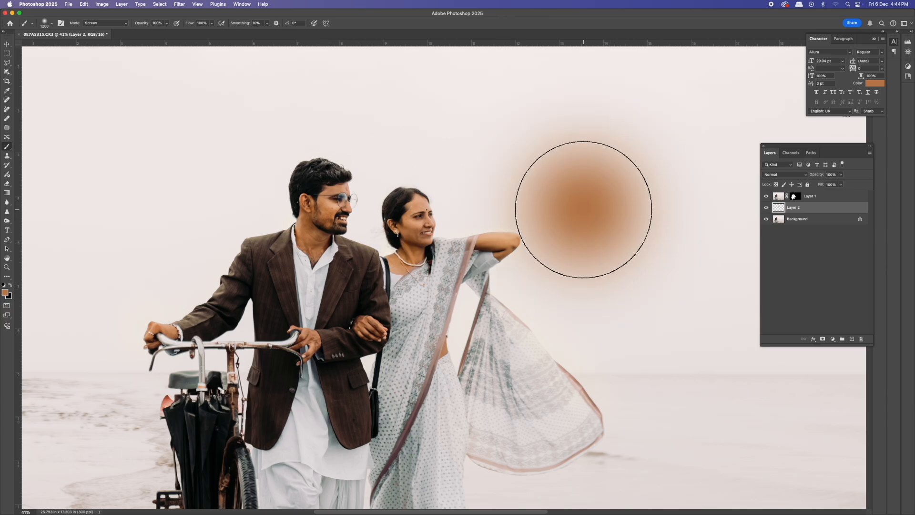
{"action": "left_click", "coordinate": [584, 210]}
{"action": "left_click", "coordinate": [584, 210]}
{"action": "left_click_drag", "start_coordinate": [584, 210], "coordinate": [357, 218]}
- Enlarge the glow with Free Transform and bring its layer to the top of the stack
{"action": "key", "text": "super+t"}
{"action": "left_click_drag", "start_coordinate": [501, 366], "coordinate": [580, 443]}
{"action": "key", "text": "Return"}
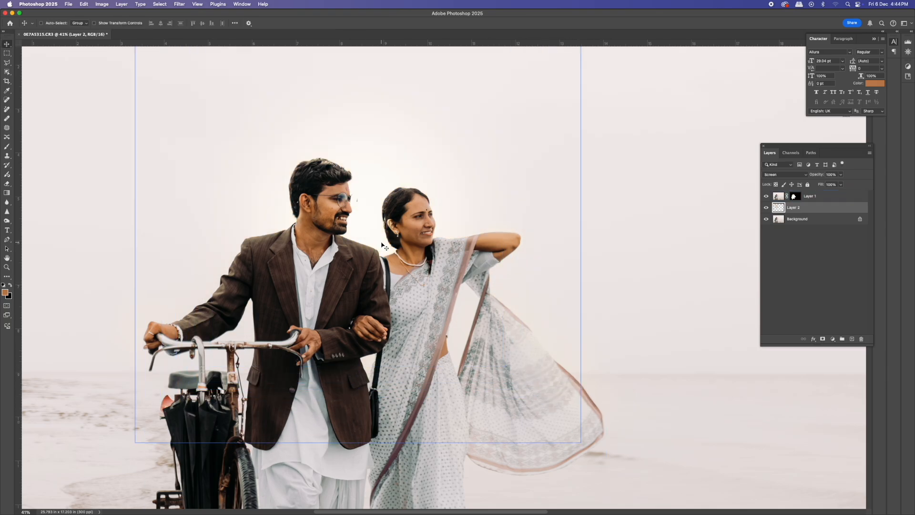
{"action": "key", "text": "super+bracketright"}
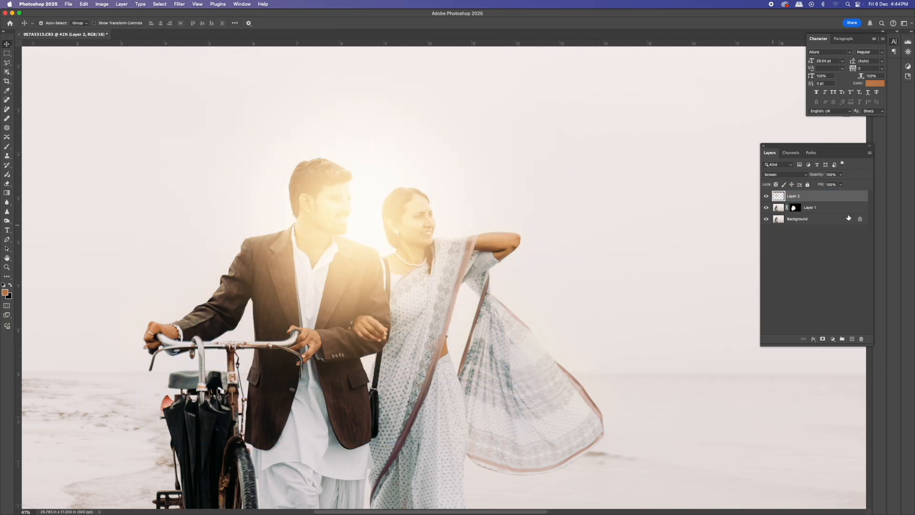
- Lower the glow layer's fill to 80% and narrow the glow with Free Transform
{"action": "left_click", "coordinate": [841, 184]}
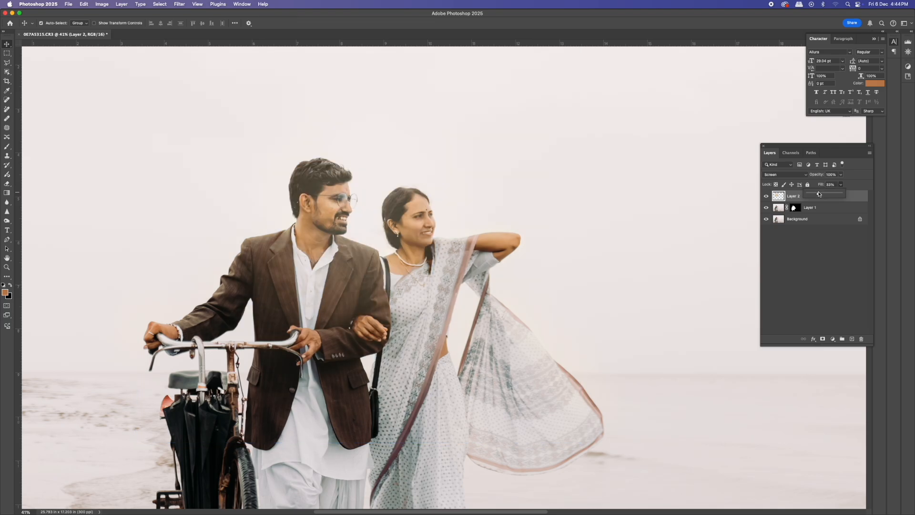
{"action": "key", "text": "super+t"}
{"action": "left_click_drag", "start_coordinate": [583, 219], "coordinate": [376, 273]}
{"action": "key", "text": "Return"}
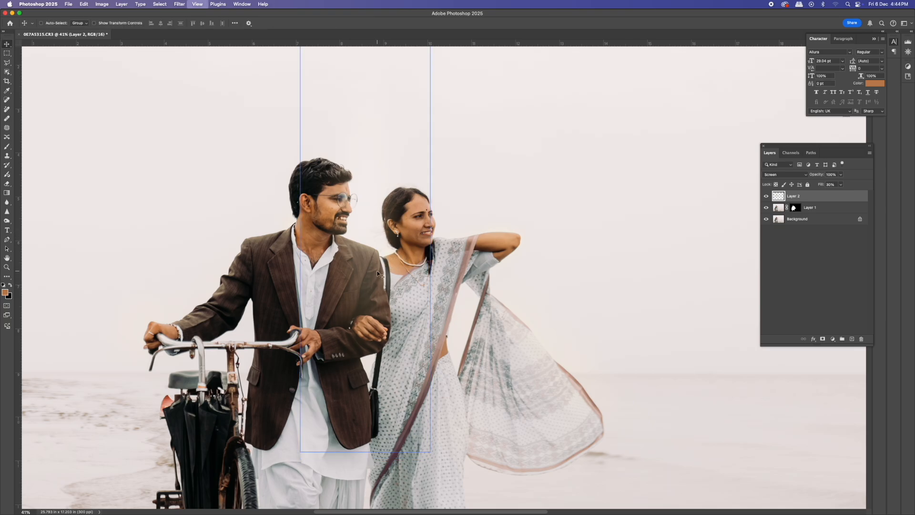
- Stretch the glow upward above the man's head with Free Transform
{"action": "scroll", "coordinate": [377, 274], "scroll_direction": "down", "scroll_amount": 8}
{"action": "scroll", "coordinate": [430, 251], "scroll_direction": "up", "scroll_amount": 10}
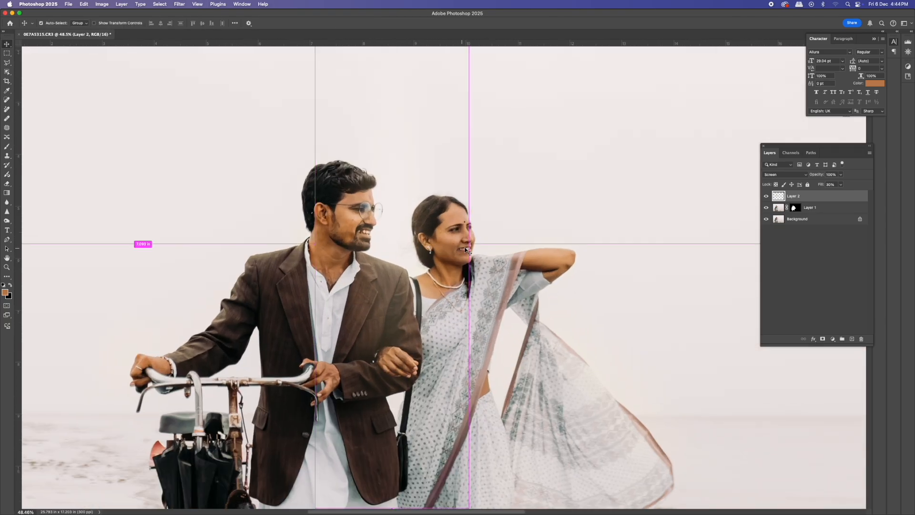
{"action": "key", "text": "super+t"}
{"action": "scroll", "coordinate": [394, 179], "scroll_direction": "up", "scroll_amount": 4}
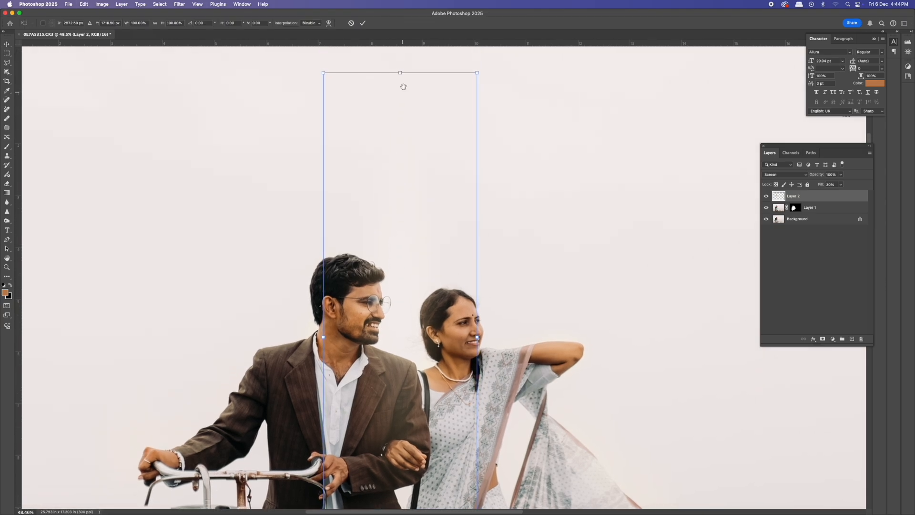
{"action": "left_click_drag", "start_coordinate": [400, 73], "coordinate": [403, 239]}
{"action": "left_click_drag", "start_coordinate": [418, 386], "coordinate": [420, 345]}
{"action": "key", "text": "Return"}
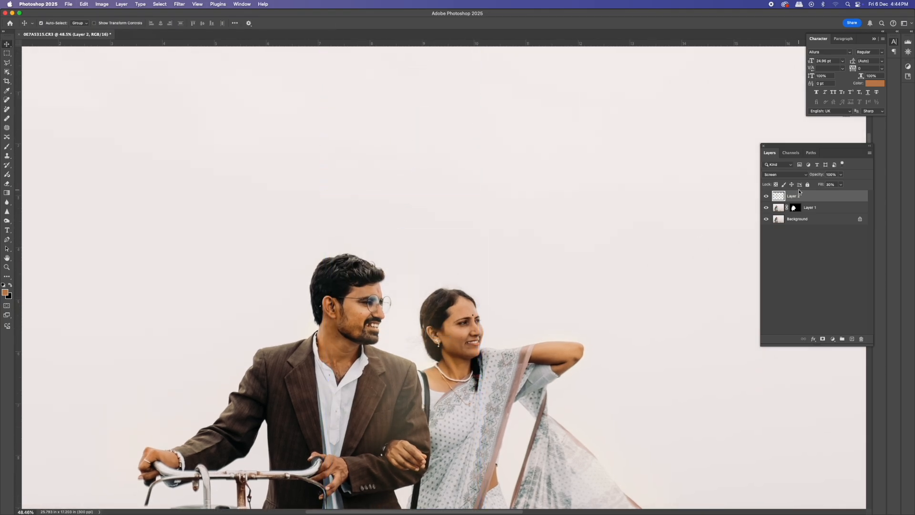
- Try moving the masked Layer 1 above the glow layer, then undo the move
{"action": "left_click", "coordinate": [784, 211]}
{"action": "scroll", "coordinate": [454, 359], "scroll_direction": "down", "scroll_amount": 1}
{"action": "left_click_drag", "start_coordinate": [809, 205], "coordinate": [807, 195]}
{"action": "key", "text": "super+z"}
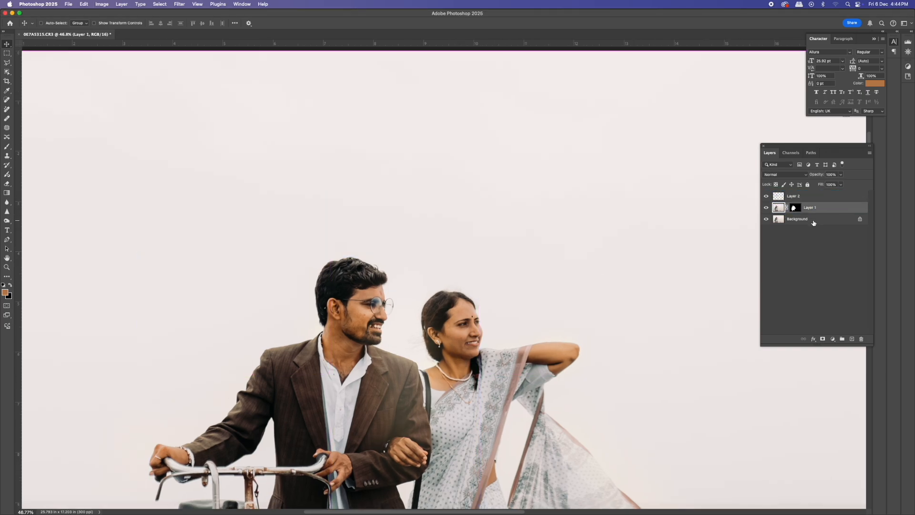
- Add a new empty layer above the masked Layer 1
{"action": "scroll", "coordinate": [454, 348], "scroll_direction": "down", "scroll_amount": 2}
{"action": "key", "text": "e"}
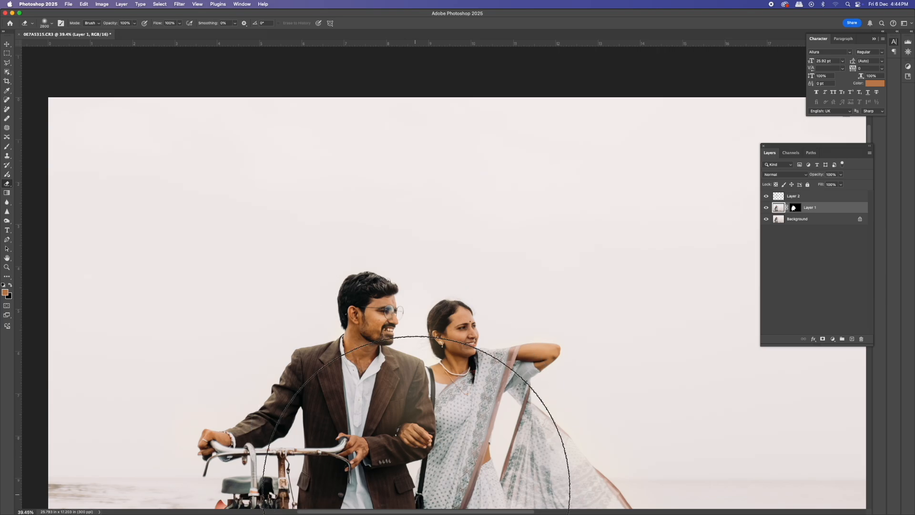
{"action": "scroll", "coordinate": [539, 408], "scroll_direction": "down", "scroll_amount": 5}
{"action": "scroll", "coordinate": [595, 427], "scroll_direction": "up", "scroll_amount": 4}
{"action": "key", "text": "v"}
{"action": "scroll", "coordinate": [570, 373], "scroll_direction": "down", "scroll_amount": 6}
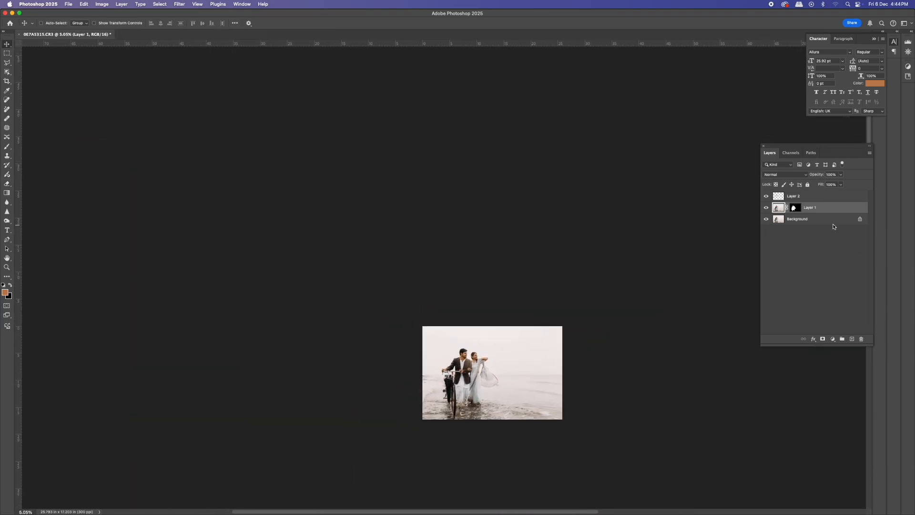
{"action": "key", "text": "super+shift+n"}
{"action": "key", "text": "Return"}
{"action": "scroll", "coordinate": [553, 368], "scroll_direction": "up", "scroll_amount": 6}
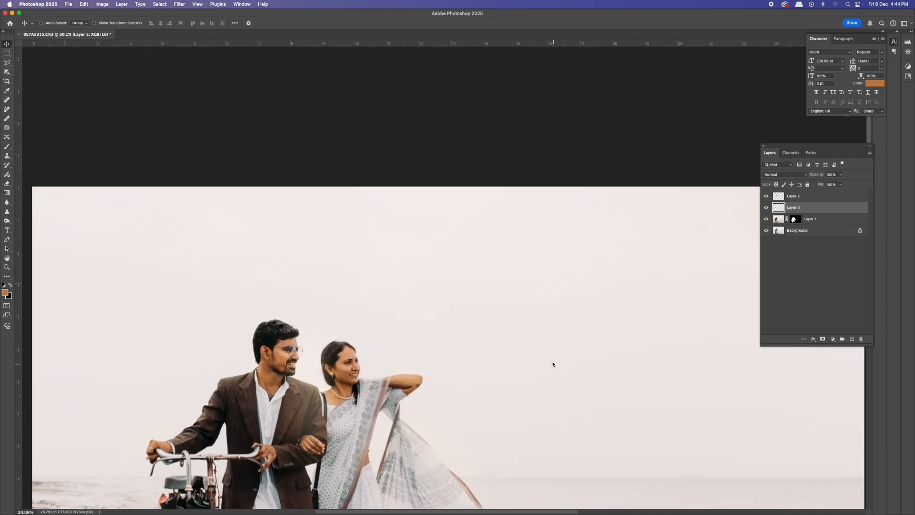
- Paint a second soft orange glow dab in the sky to the right of the couple
{"action": "key", "text": "b"}
{"action": "scroll", "coordinate": [407, 348], "scroll_direction": "right", "scroll_amount": 5}
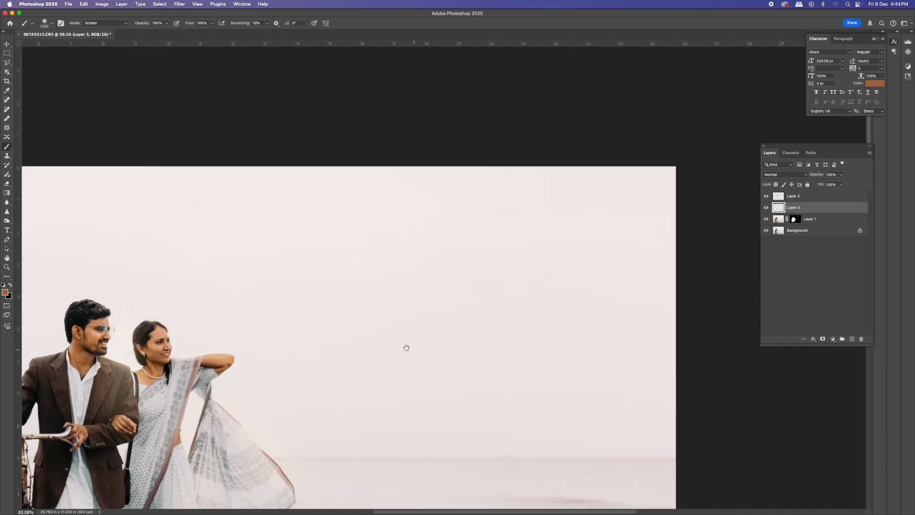
{"action": "left_click", "coordinate": [491, 311]}
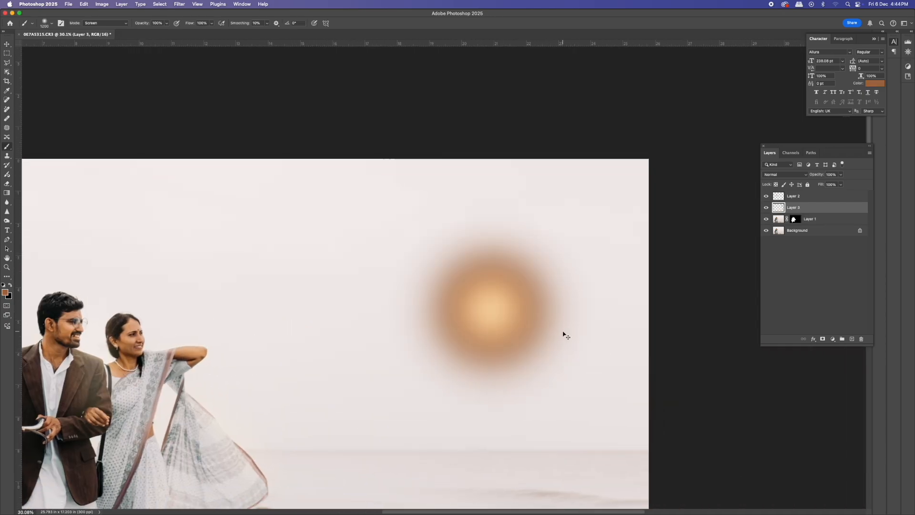
- Stretch the second glow wider and taller with Free Transform and shift it toward the couple
{"action": "key", "text": "v"}
{"action": "key", "text": "super+t"}
{"action": "left_click_drag", "start_coordinate": [599, 311], "coordinate": [764, 310]}
{"action": "left_click_drag", "start_coordinate": [438, 325], "coordinate": [439, 354]}
{"action": "left_click_drag", "start_coordinate": [490, 445], "coordinate": [490, 504]}
{"action": "mouse_move", "coordinate": [494, 361]}
{"action": "left_mouse_down"}
{"action": "mouse_move", "coordinate": [467, 347]}
{"action": "mouse_move", "coordinate": [382, 339]}
{"action": "mouse_move", "coordinate": [411, 317]}
{"action": "mouse_move", "coordinate": [384, 309]}
{"action": "mouse_move", "coordinate": [349, 316]}
{"action": "left_mouse_up"}
{"action": "key", "text": "Return"}
- Enlarge the second glow further with Free Transform to cover the sky right of the couple
{"action": "key", "text": "shift+alt+s"}
{"action": "key", "text": "super+minus"}
{"action": "key", "text": "super+minus"}
{"action": "key", "text": "super+t"}
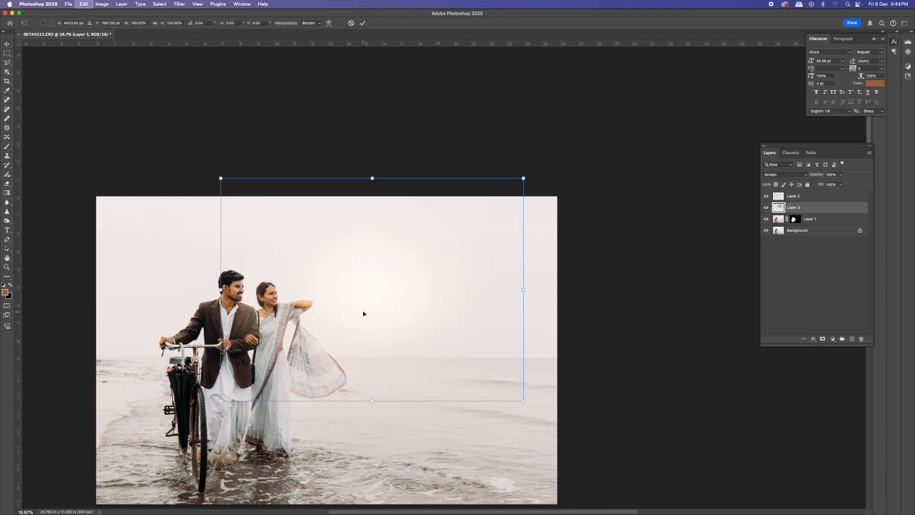
{"action": "left_click_drag", "start_coordinate": [372, 178], "coordinate": [372, 138]}
{"action": "mouse_move", "coordinate": [384, 305]}
{"action": "left_mouse_down"}
{"action": "mouse_move", "coordinate": [364, 315]}
{"action": "mouse_move", "coordinate": [387, 323]}
{"action": "left_mouse_up"}
{"action": "left_click_drag", "start_coordinate": [527, 305], "coordinate": [674, 306]}
{"action": "left_click_drag", "start_coordinate": [531, 323], "coordinate": [525, 328]}
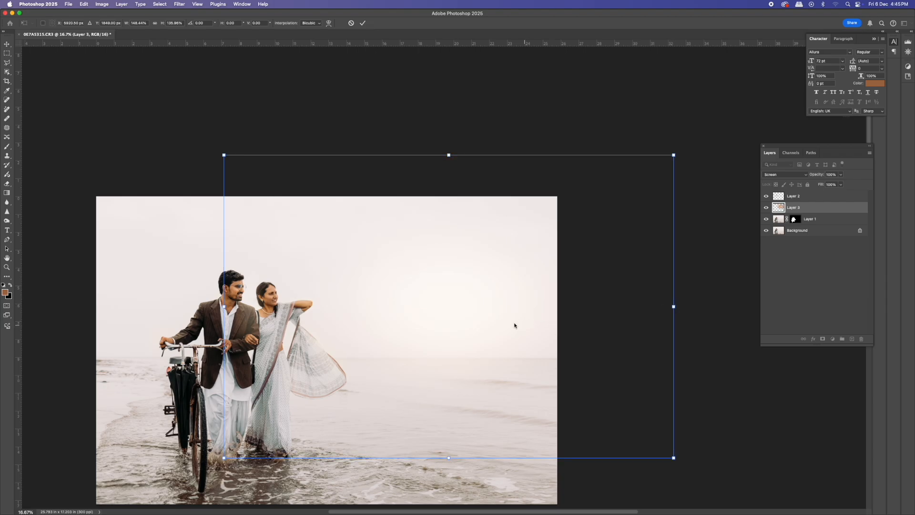
{"action": "key", "text": "Return"}
- Nudge the second glow slightly left and merge all visible layers together
{"action": "left_click_drag", "start_coordinate": [300, 298], "coordinate": [253, 297]}
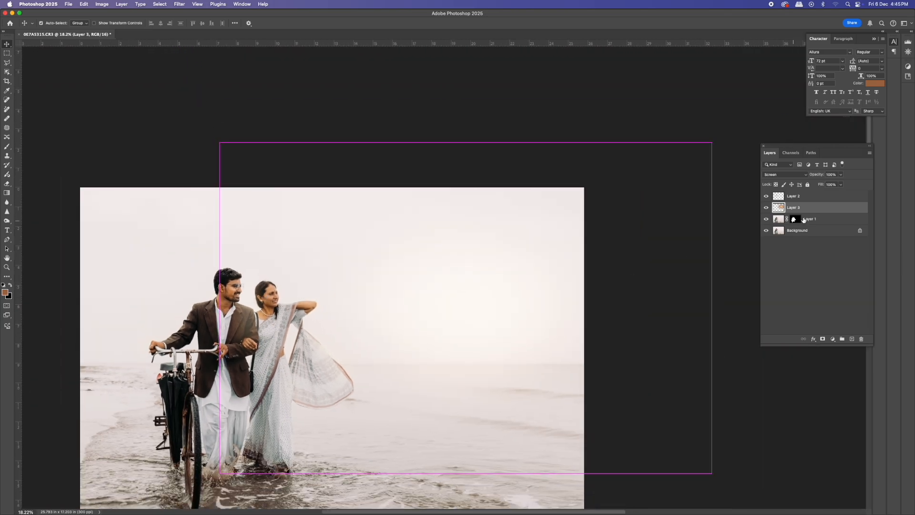
{"action": "left_click", "coordinate": [765, 209]}
{"action": "left_click", "coordinate": [764, 209]}
{"action": "key", "text": "super+shift+e"}
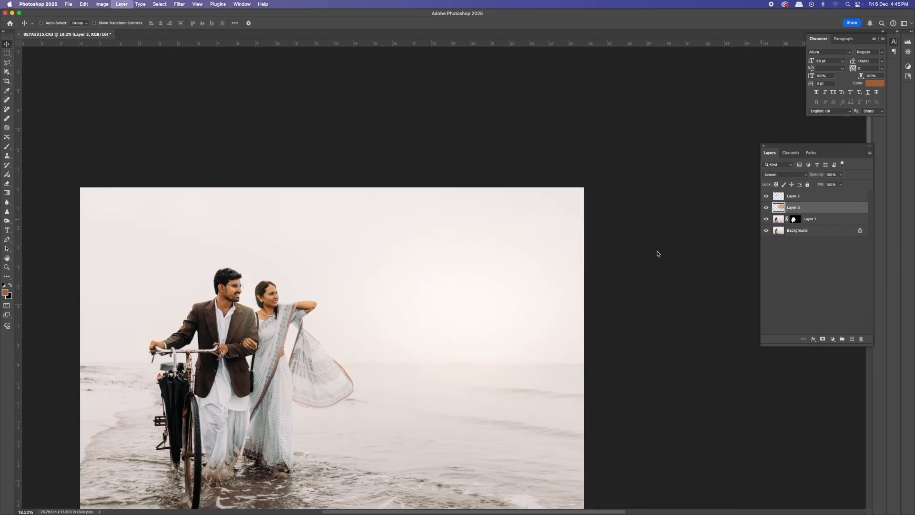
- Add a Hue/Saturation adjustment and reduce the Reds saturation to -18
{"action": "left_click_drag", "start_coordinate": [228, 288], "coordinate": [288, 296]}
{"action": "key", "text": "j"}
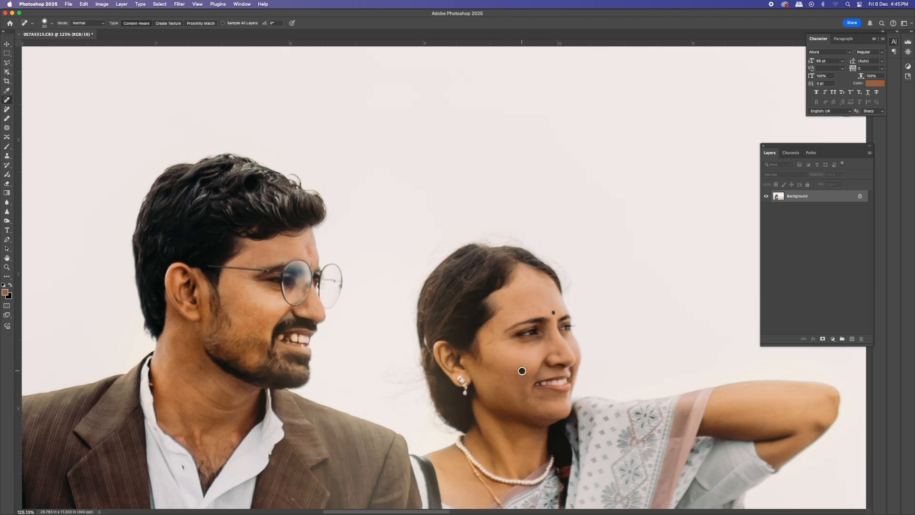
{"action": "scroll", "coordinate": [530, 400], "scroll_direction": "down", "scroll_amount": 5}
{"action": "scroll", "coordinate": [529, 401], "scroll_direction": "right", "scroll_amount": 3}
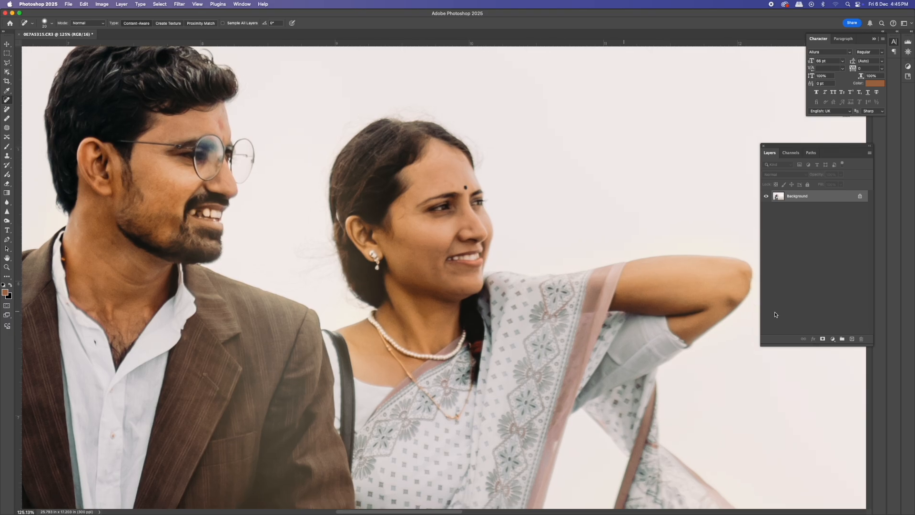
{"action": "left_click", "coordinate": [833, 339]}
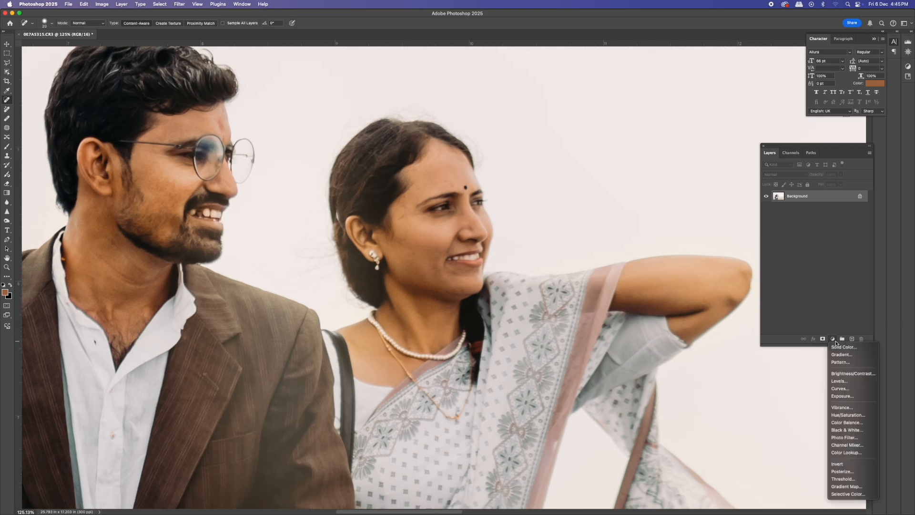
{"action": "left_click", "coordinate": [851, 416]}
{"action": "left_click", "coordinate": [680, 110]}
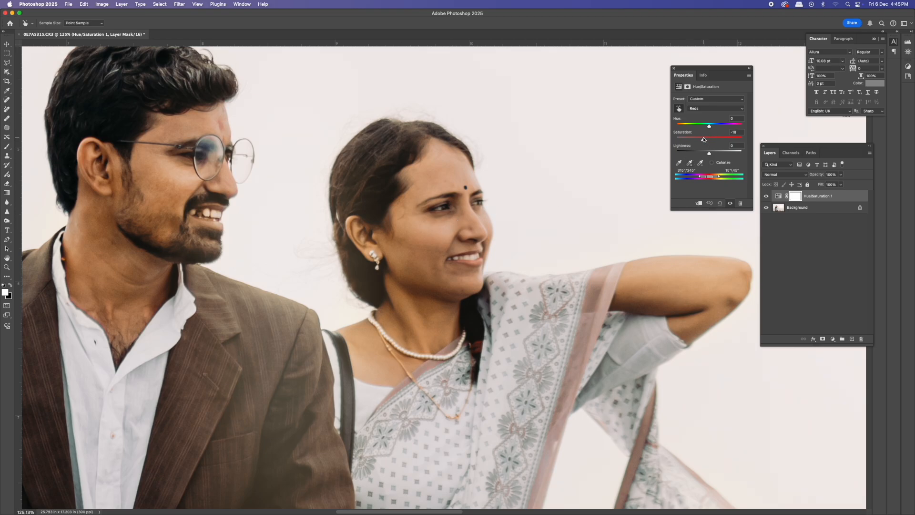
{"action": "left_click", "coordinate": [673, 68]}
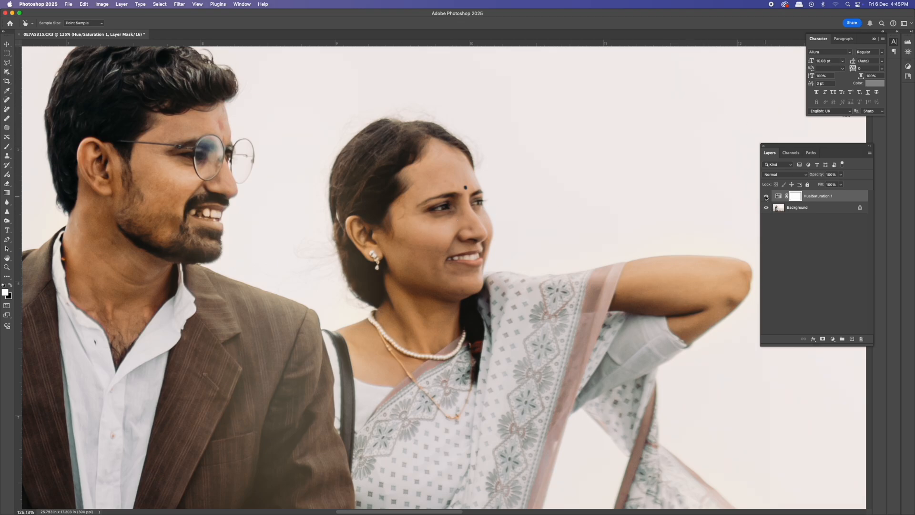
- Zoom out and back in to review the whole edited image
{"action": "key", "text": "super+minus"}
{"action": "key", "text": "super+minus"}
{"action": "key", "text": "super+minus"}
{"action": "key", "text": "super+minus"}
{"action": "key", "text": "super+minus"}
{"action": "key", "text": "super+minus"}
{"action": "key", "text": "super+minus"}
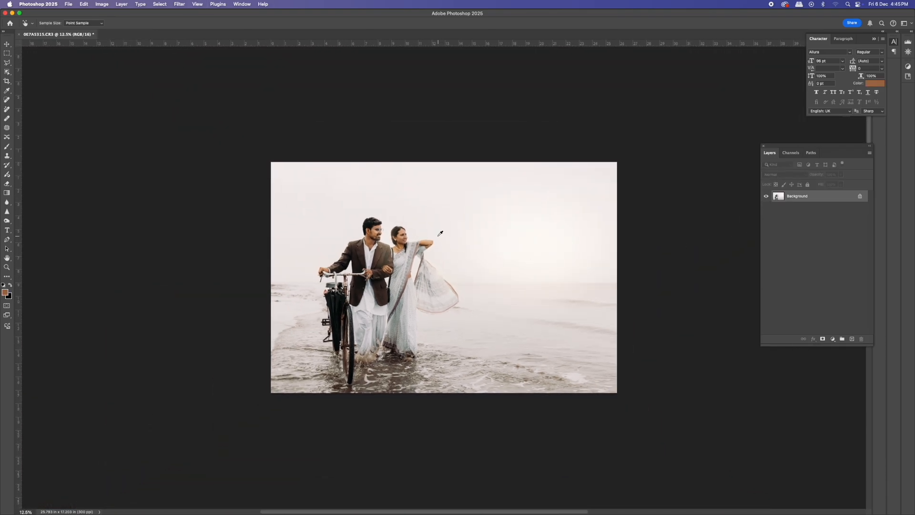
{"action": "key", "text": "super+minus"}
{"action": "scroll", "coordinate": [447, 243], "scroll_direction": "up", "scroll_amount": 2}
{"action": "scroll", "coordinate": [447, 243], "scroll_direction": "up", "scroll_amount": 6}
{"action": "key", "text": "v"}
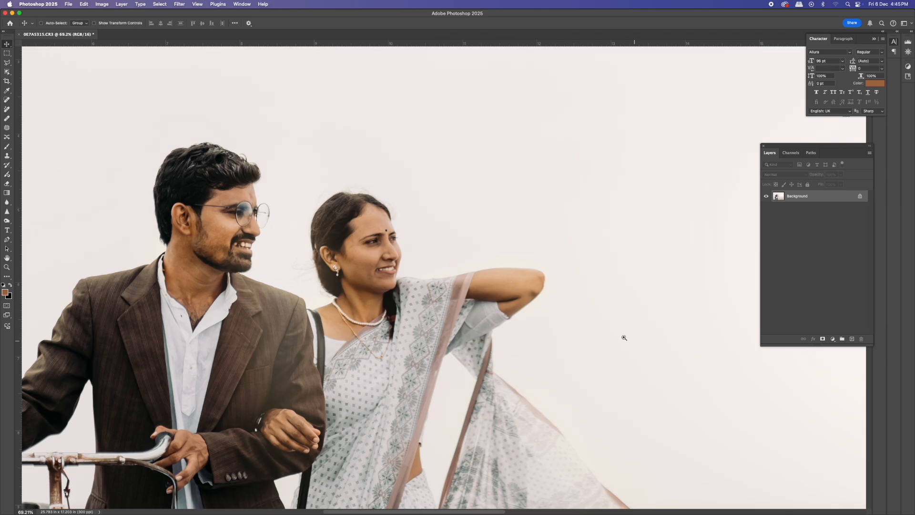
{"action": "scroll", "coordinate": [627, 338], "scroll_direction": "down", "scroll_amount": 5}
{"action": "scroll", "coordinate": [627, 338], "scroll_direction": "up", "scroll_amount": 3}
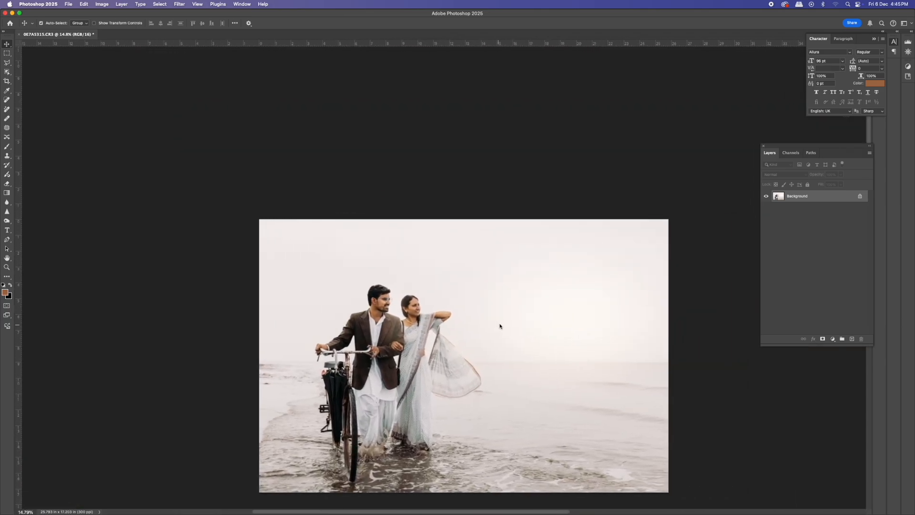
{"action": "scroll", "coordinate": [499, 327], "scroll_direction": "up", "scroll_amount": 3}
{"action": "scroll", "coordinate": [505, 320], "scroll_direction": "down", "scroll_amount": 3}
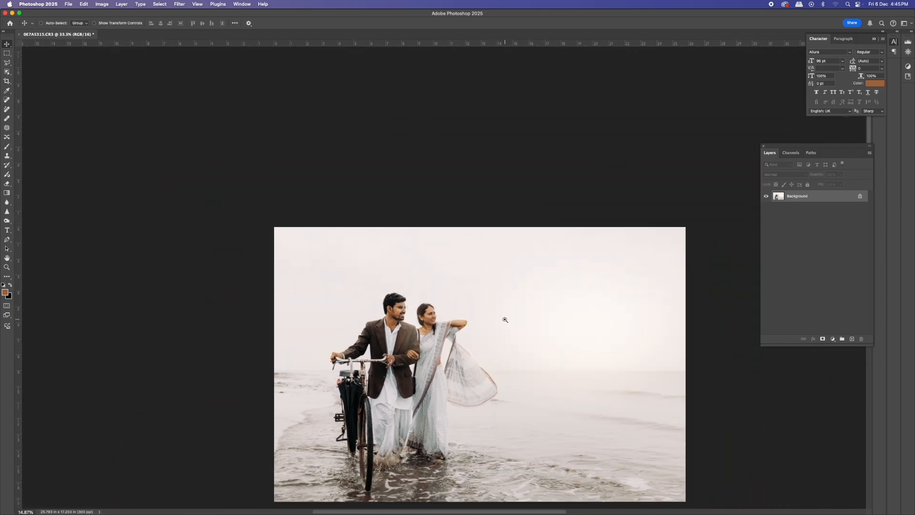
- Type the title "Humsafar" in the sky to the right of the couple
{"action": "key", "text": "t"}
{"action": "scroll", "coordinate": [525, 333], "scroll_direction": "up", "scroll_amount": 4}
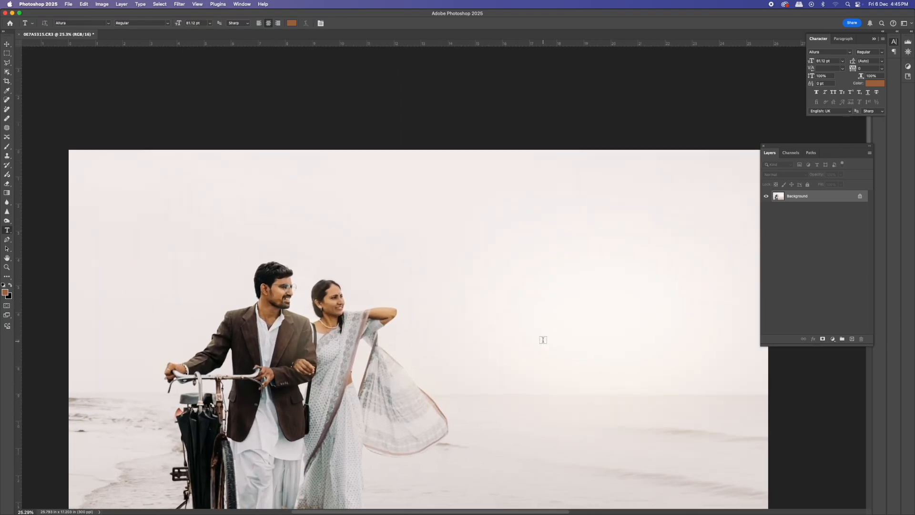
{"action": "left_click", "coordinate": [466, 319]}
{"action": "type", "text": "Hu"}
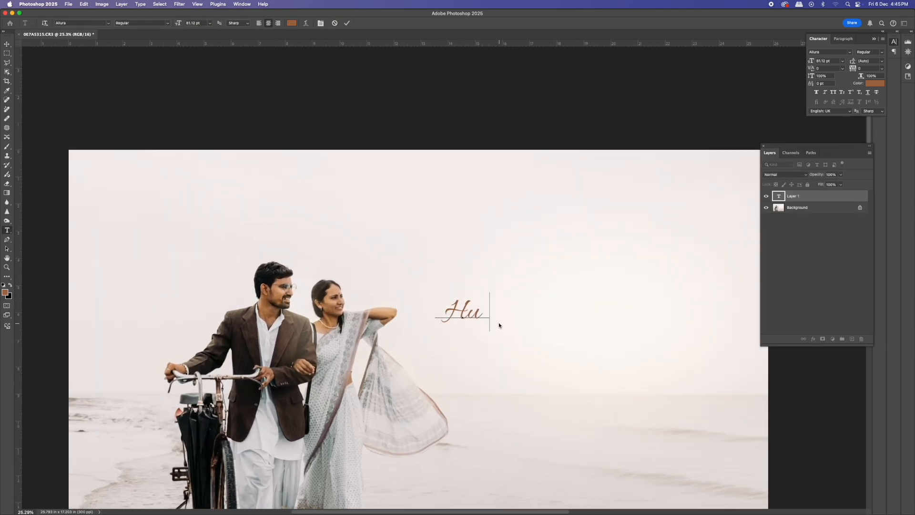
{"action": "type", "text": "msafar"}
{"action": "key", "text": "Escape"}
- Enlarge the Humsafar title with Free Transform
{"action": "key", "text": "super+t"}
{"action": "left_click_drag", "start_coordinate": [560, 350], "coordinate": [668, 389]}
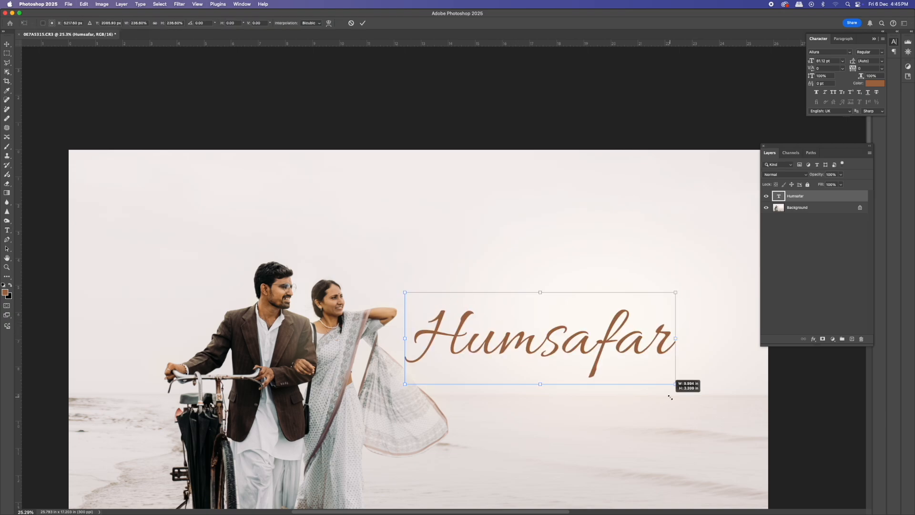
{"action": "key", "text": "Return"}
- Change the title font to Qelraga Regular and scale the text down slightly
{"action": "left_click", "coordinate": [109, 23]}
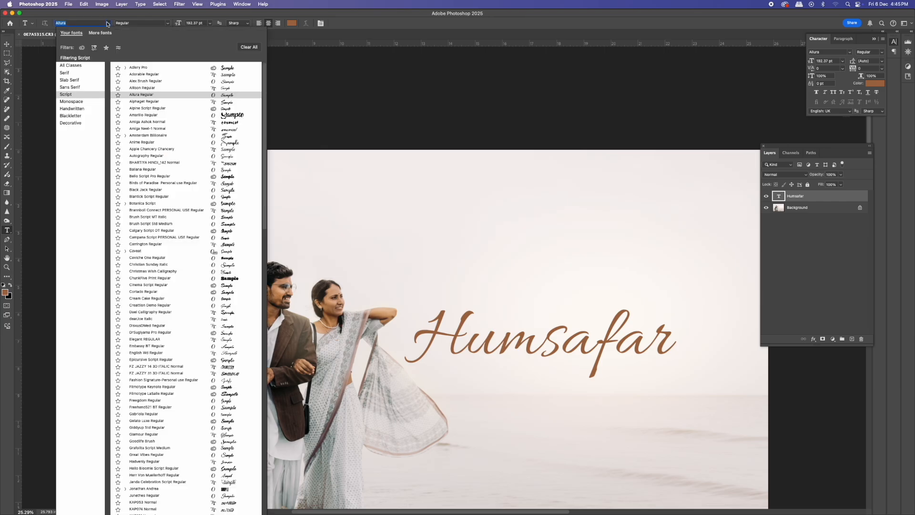
{"action": "left_click", "coordinate": [87, 67]}
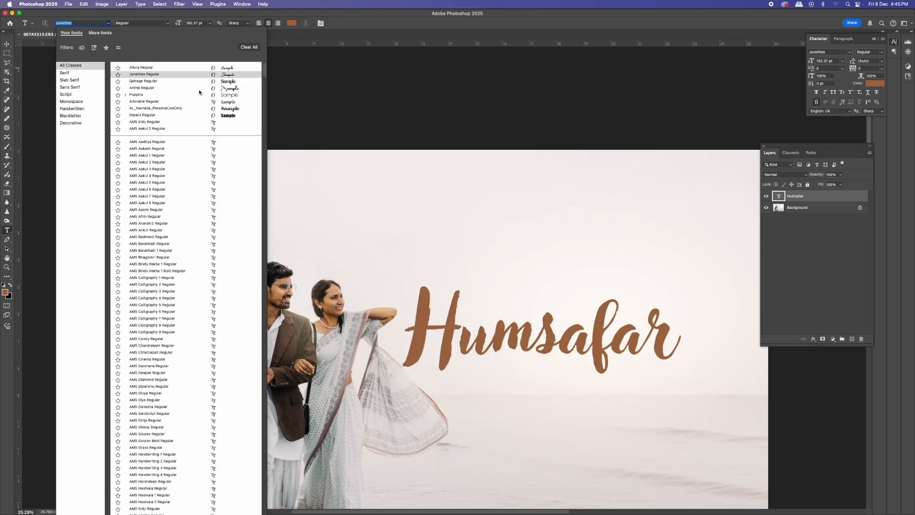
{"action": "left_click", "coordinate": [229, 81]}
{"action": "left_click_drag", "start_coordinate": [465, 287], "coordinate": [496, 306]}
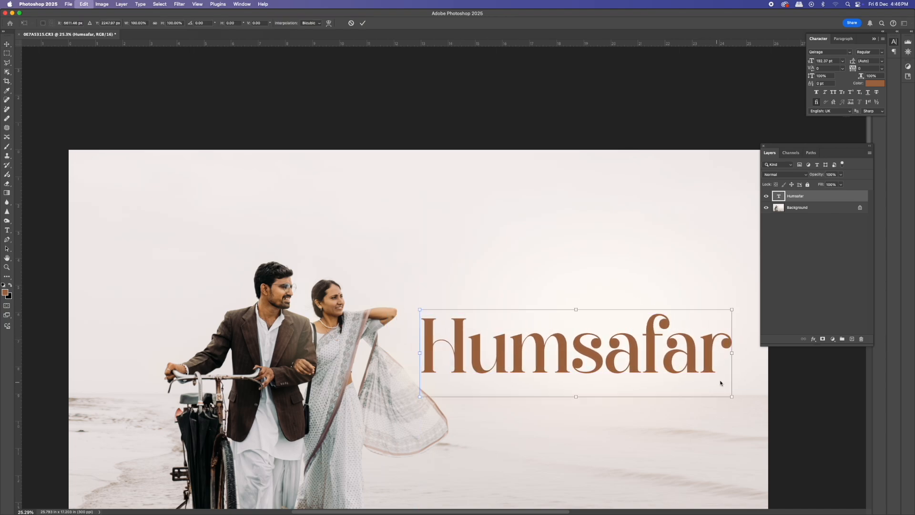
{"action": "left_click_drag", "start_coordinate": [733, 396], "coordinate": [695, 377]}
{"action": "key", "text": "Return"}
- Move the title closer to the couple and fine-tune its position with Free Transform
{"action": "left_click_drag", "start_coordinate": [609, 362], "coordinate": [481, 328]}
{"action": "key", "text": "super+t"}
{"action": "left_click_drag", "start_coordinate": [571, 354], "coordinate": [582, 345]}
{"action": "key", "text": "Return"}
- Colour the title with a dark brown sampled from the man's jacket and nudge it slightly
{"action": "key", "text": "t"}
{"action": "left_click", "coordinate": [292, 24]}
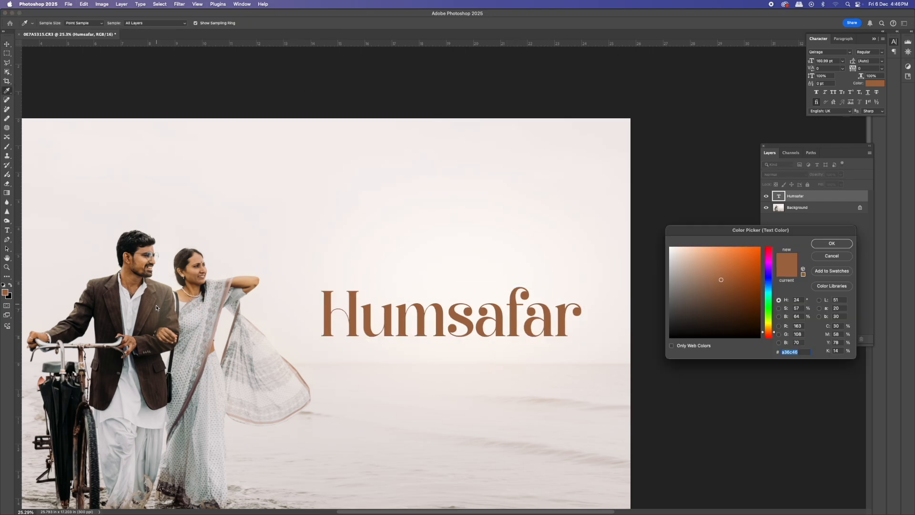
{"action": "left_click", "coordinate": [121, 306]}
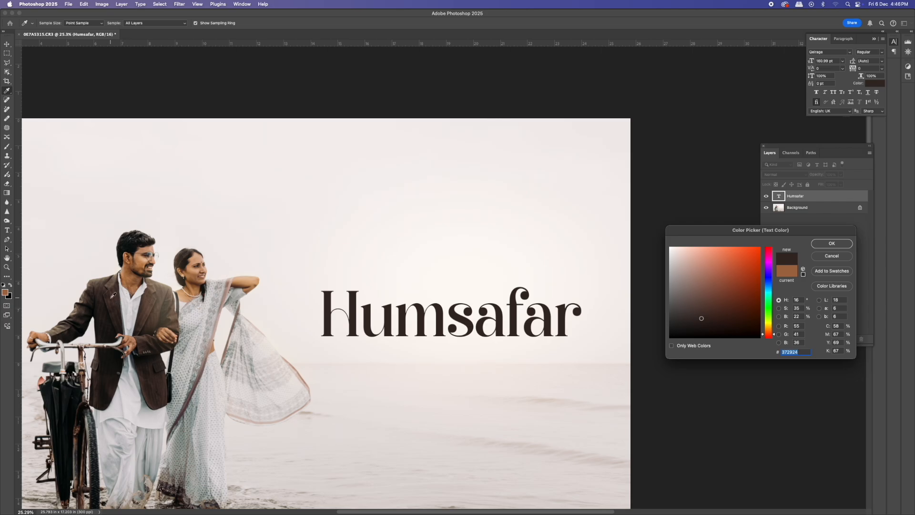
{"action": "left_click", "coordinate": [832, 244]}
{"action": "key", "text": "v"}
{"action": "left_click_drag", "start_coordinate": [464, 308], "coordinate": [464, 312]}
- Copy the quote "I look at you and see the rest of my life in front of my eyes." from ChatGPT and paste it below the title
{"action": "left_click", "coordinate": [370, 499]}
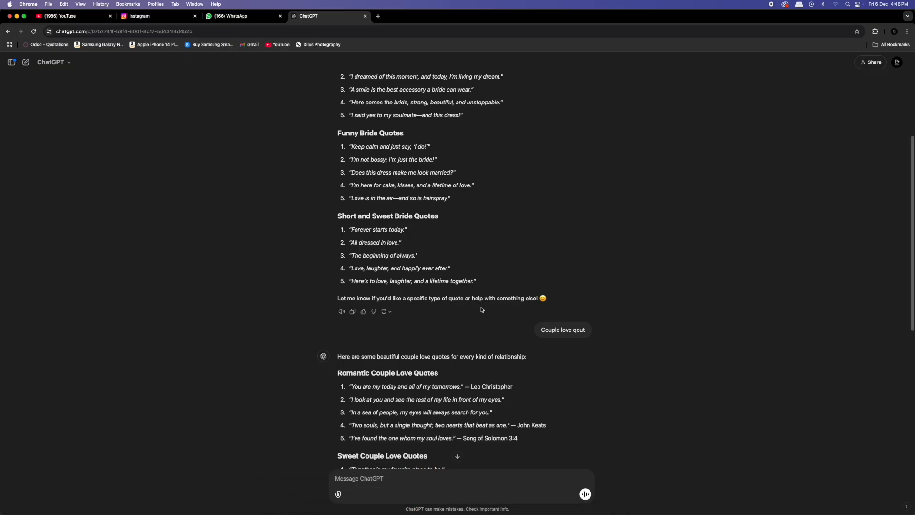
{"action": "left_click_drag", "start_coordinate": [511, 405], "coordinate": [338, 403]}
{"action": "key", "text": "super+c"}
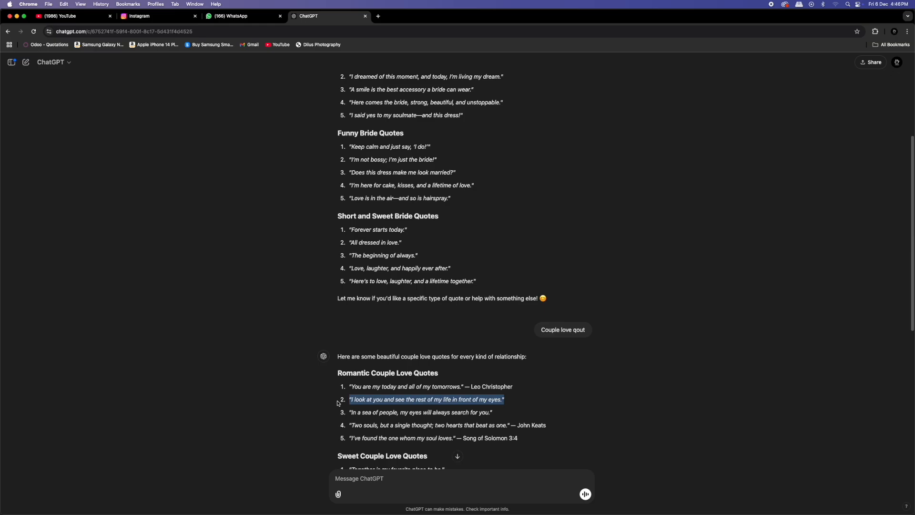
{"action": "key", "text": "super+Tab"}
{"action": "left_click", "coordinate": [367, 343]}
{"action": "key", "text": "super+v"}
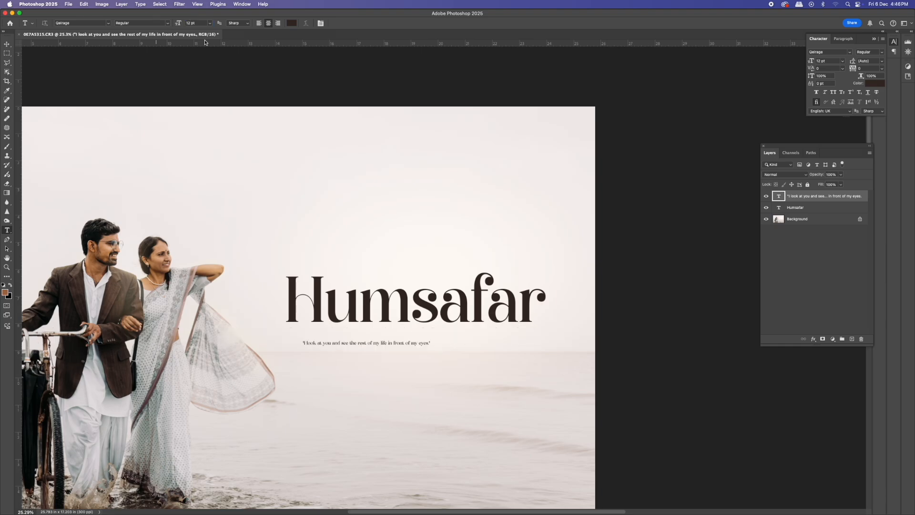
- Set the quote's font to Poppins Regular
{"action": "left_click", "coordinate": [109, 24]}
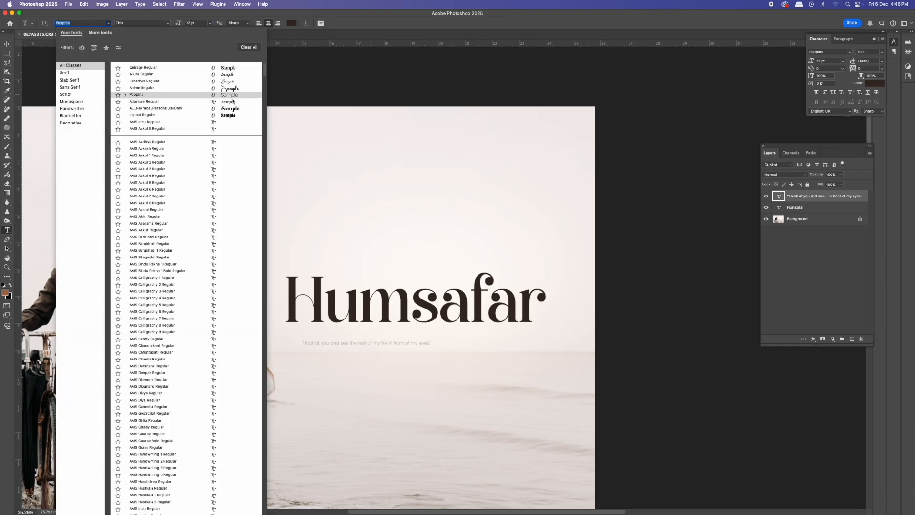
{"action": "left_click", "coordinate": [233, 99]}
{"action": "left_click", "coordinate": [142, 23]}
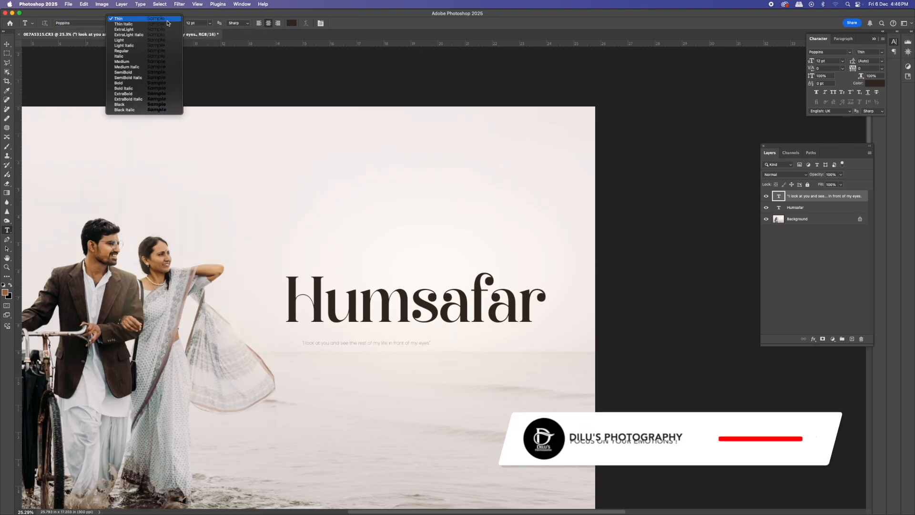
{"action": "left_click", "coordinate": [136, 51]}
- Enlarge the quote with Free Transform and move it just under the title
{"action": "key", "text": "super+t"}
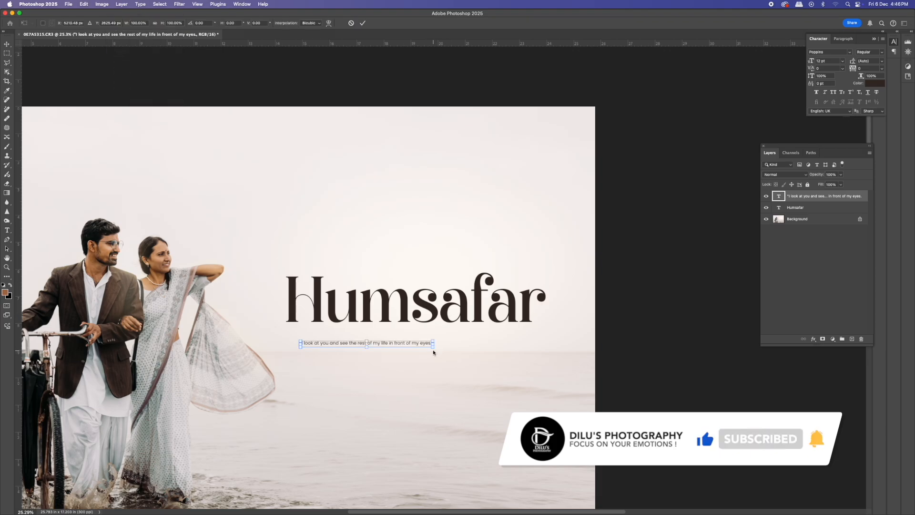
{"action": "left_click_drag", "start_coordinate": [433, 348], "coordinate": [478, 364]}
{"action": "key", "text": "Return"}
{"action": "left_click_drag", "start_coordinate": [424, 343], "coordinate": [498, 314]}
{"action": "key", "text": "super+t"}
{"action": "key", "text": "Return"}
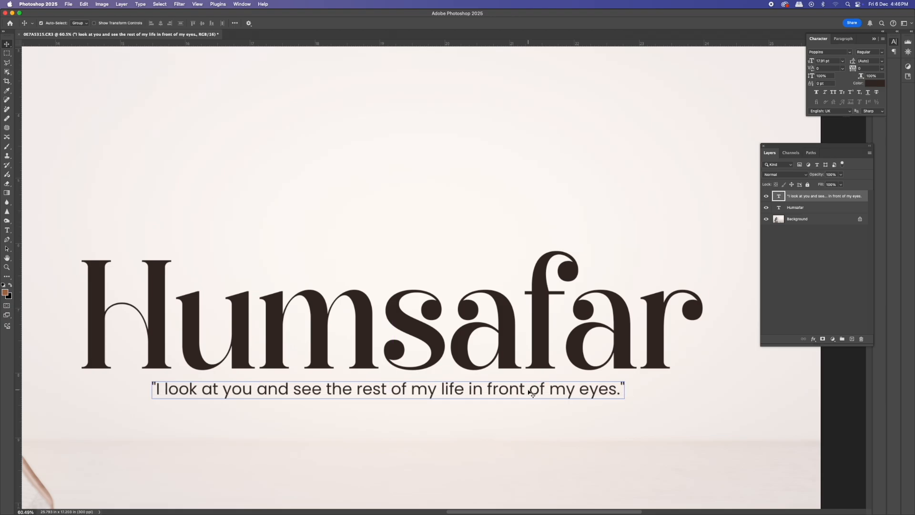
- Open the title's layer style, turn off Stroke and enable Gradient Overlay
{"action": "key", "text": "super+0"}
{"action": "key", "text": "super+minus"}
{"action": "key", "text": "c"}
{"action": "left_click_drag", "start_coordinate": [580, 243], "coordinate": [615, 260]}
{"action": "key", "text": "v"}
{"action": "left_click", "coordinate": [494, 283]}
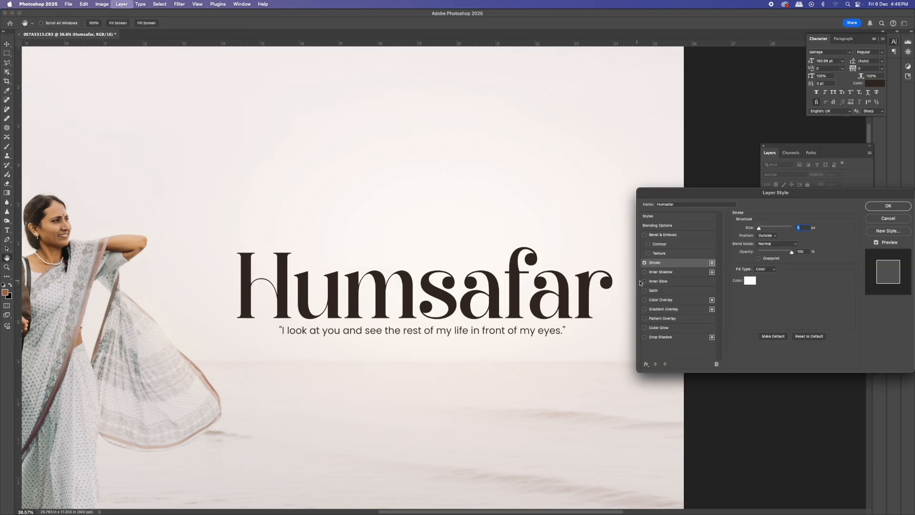
{"action": "left_click", "coordinate": [646, 263]}
{"action": "left_click", "coordinate": [645, 309]}
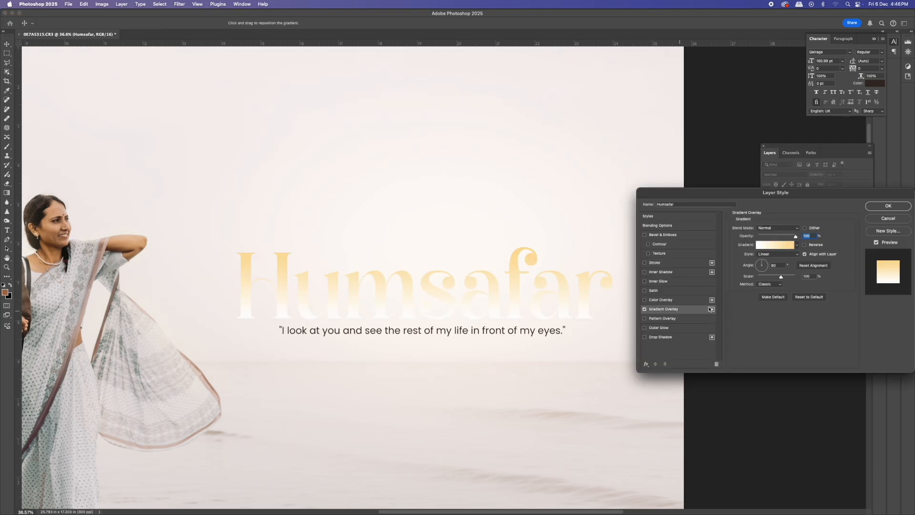
- Edit the overlay gradient, setting its left stop colour to #640c0c
{"action": "left_click", "coordinate": [769, 246]}
{"action": "left_click", "coordinate": [622, 351]}
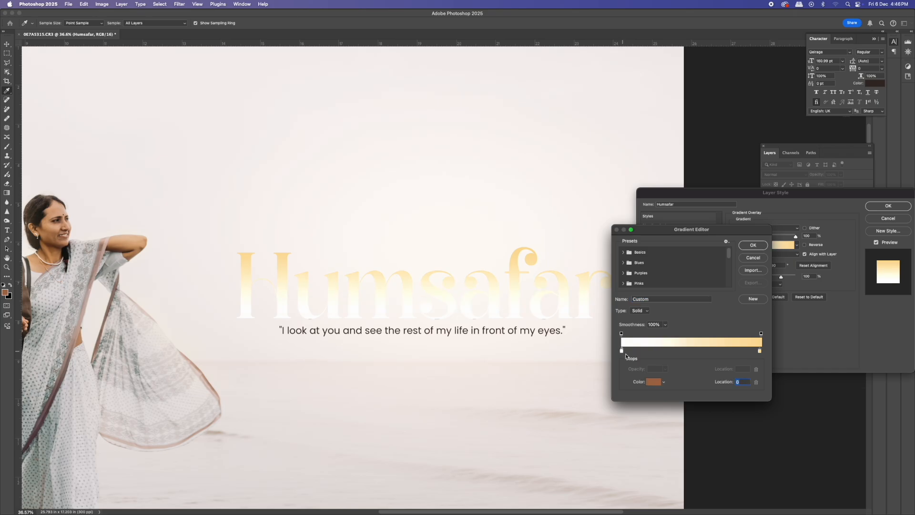
{"action": "left_click", "coordinate": [650, 382]}
{"action": "left_click", "coordinate": [141, 246]}
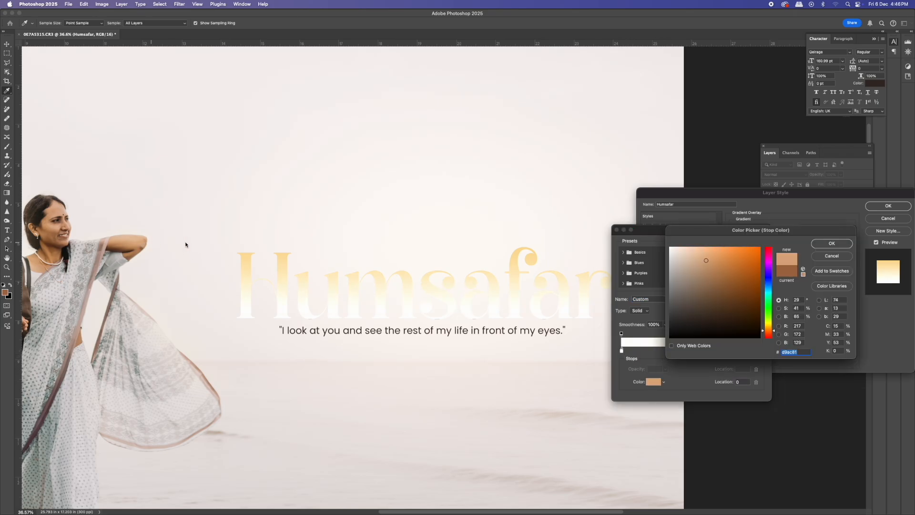
{"action": "key", "text": "Escape"}
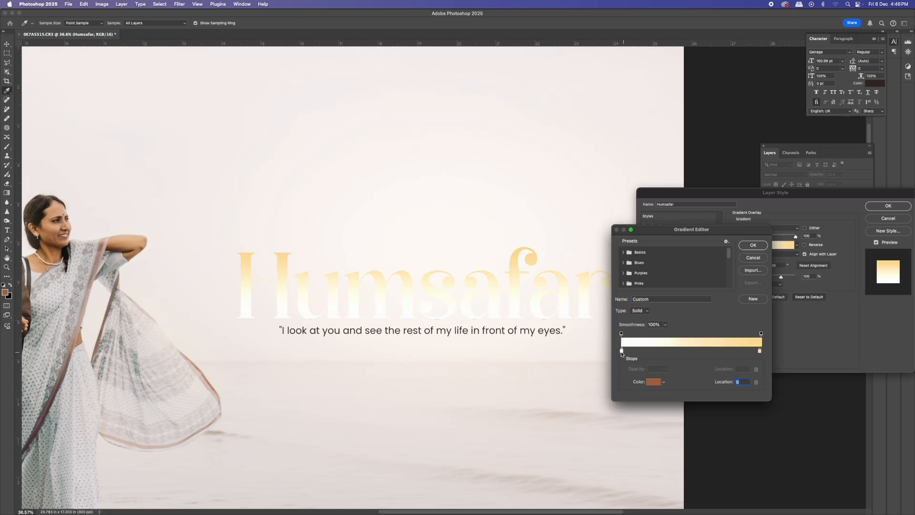
{"action": "left_click", "coordinate": [657, 382]}
{"action": "type", "text": "640c0c"}
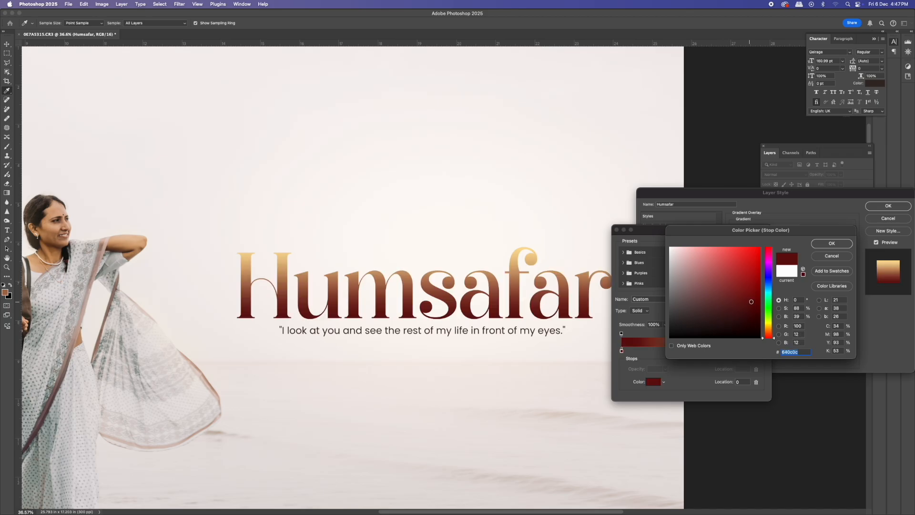
{"action": "left_click", "coordinate": [832, 243]}
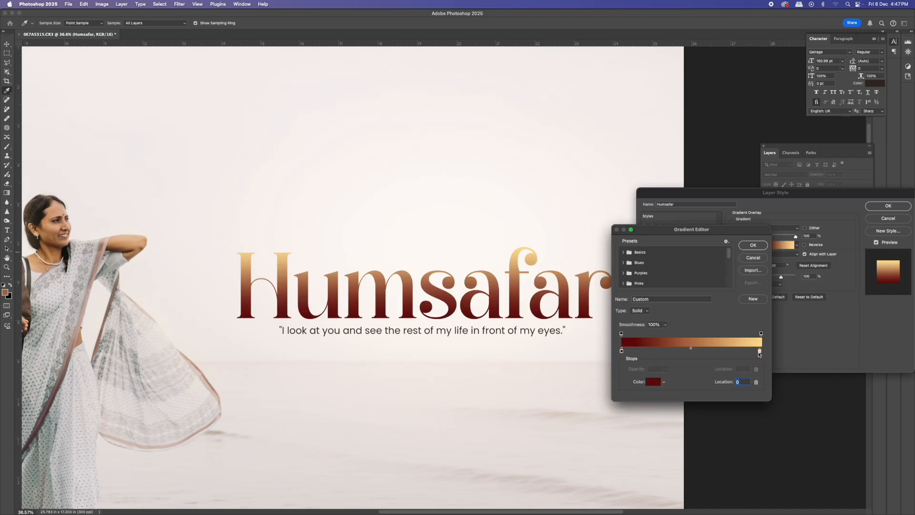
- Set the gradient's right stop to #a10a0a, confirm the layer style and nudge the text
{"action": "left_click", "coordinate": [655, 382]}
{"action": "type", "text": "ae0f0f"}
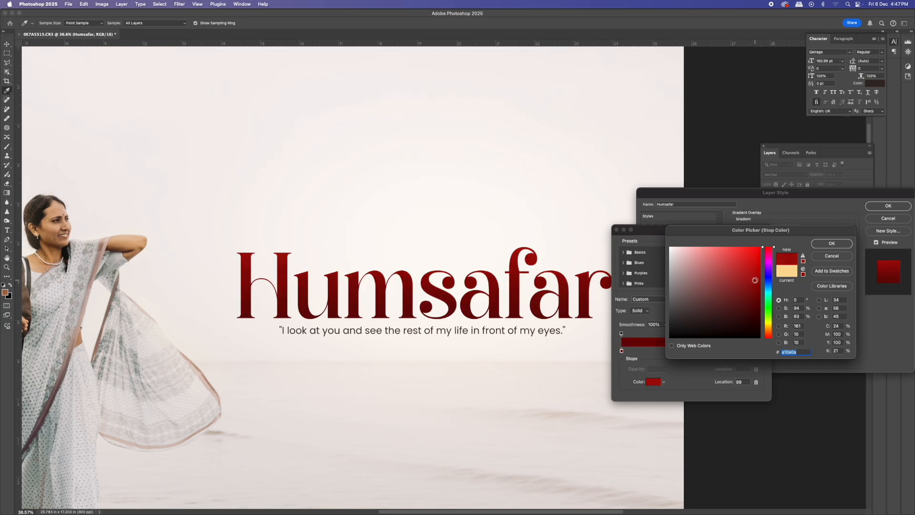
{"action": "left_click", "coordinate": [815, 244]}
{"action": "left_click", "coordinate": [754, 246]}
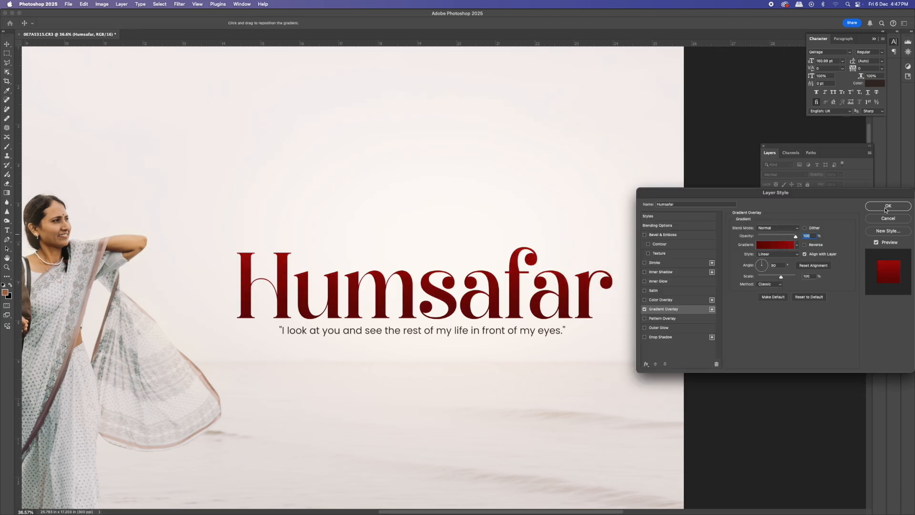
{"action": "left_click", "coordinate": [888, 207]}
{"action": "left_click_drag", "start_coordinate": [502, 364], "coordinate": [488, 344]}
- Place the seagull photo from Downloads and scale it down over the upper right sky
{"action": "left_click", "coordinate": [569, 498]}
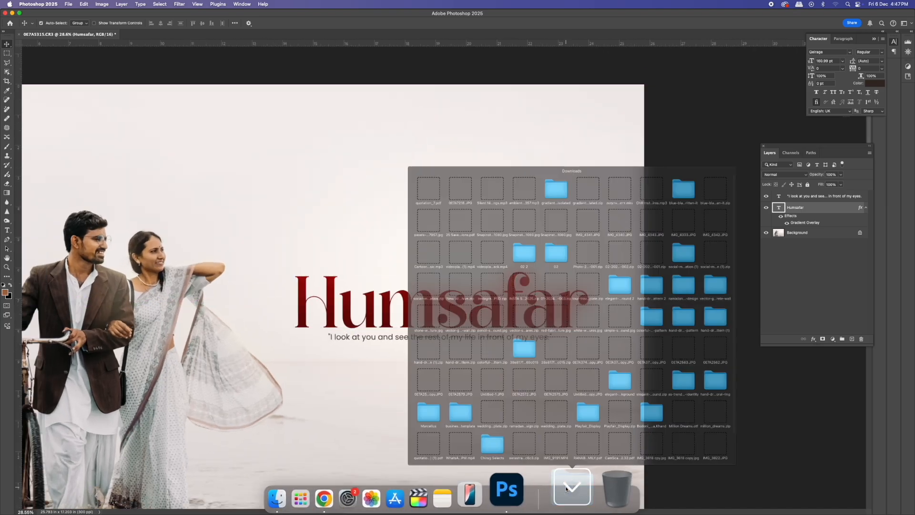
{"action": "left_click_drag", "start_coordinate": [396, 151], "coordinate": [398, 222]}
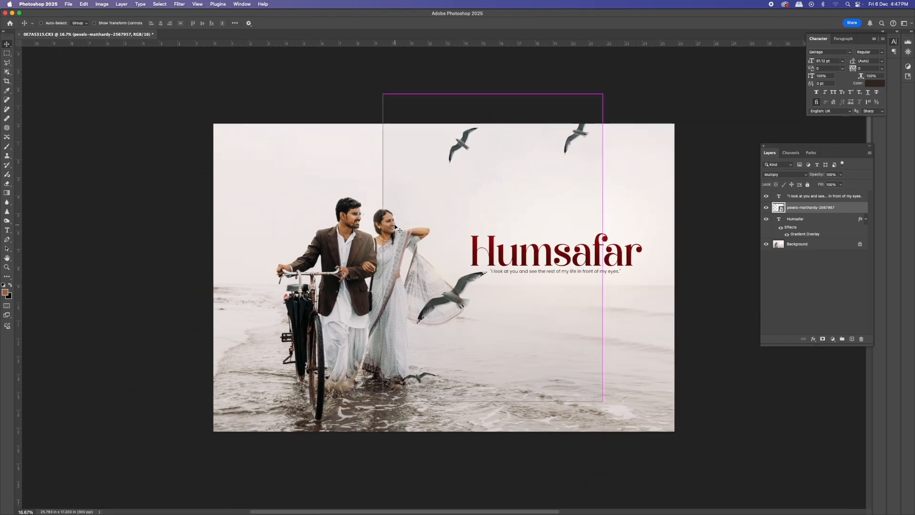
{"action": "key", "text": "super+t"}
{"action": "left_click_drag", "start_coordinate": [606, 95], "coordinate": [636, 185]}
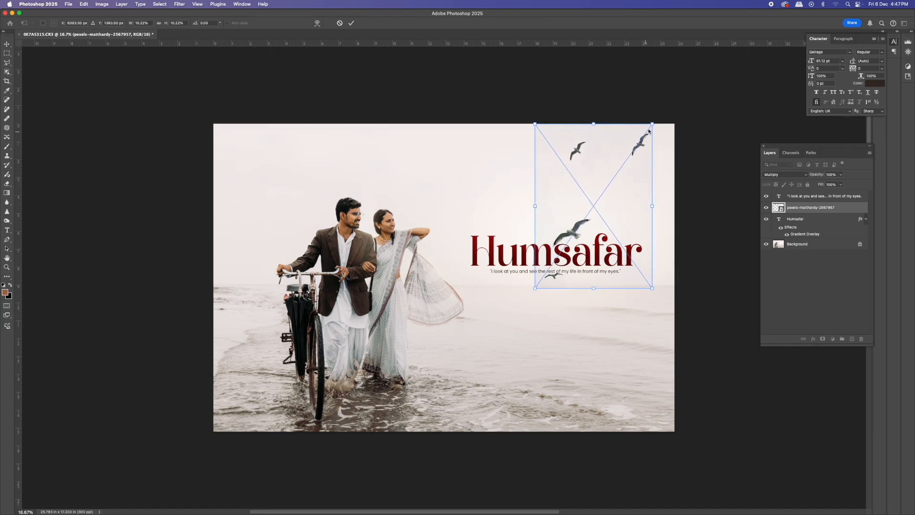
{"action": "left_click_drag", "start_coordinate": [652, 125], "coordinate": [643, 140]}
{"action": "key", "text": "Return"}
- Move the seagull layer left toward the couple and apply a Levels adjustment to it
{"action": "left_click_drag", "start_coordinate": [577, 230], "coordinate": [462, 234]}
{"action": "key", "text": "super+l"}
{"action": "left_click", "coordinate": [524, 149]}
{"action": "mouse_move", "coordinate": [630, 231]}
{"action": "left_mouse_down"}
{"action": "mouse_move", "coordinate": [658, 239]}
{"action": "mouse_move", "coordinate": [638, 235]}
{"action": "left_mouse_up"}
- Duplicate the quote line above the title and shorten it with Free Transform
{"action": "left_click_drag", "start_coordinate": [552, 296], "coordinate": [547, 162]}
{"action": "left_click_drag", "start_coordinate": [545, 164], "coordinate": [551, 278]}
{"action": "key", "text": "super+t"}
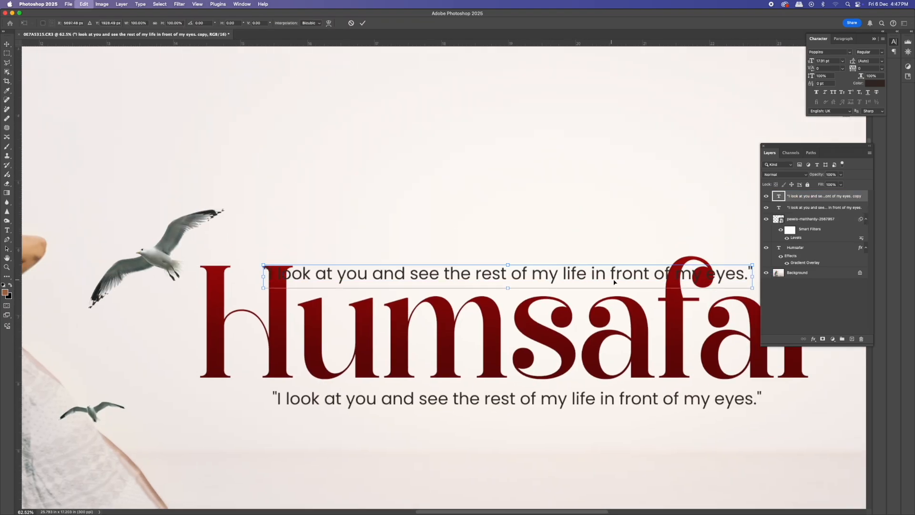
{"action": "left_click_drag", "start_coordinate": [264, 265], "coordinate": [348, 272]}
{"action": "key", "text": "Return"}
- Replace the duplicated line's text with the couple's names joined by a hyphen
{"action": "left_click_drag", "start_coordinate": [447, 275], "coordinate": [431, 282]}
{"action": "double_click", "coordinate": [431, 281]}
{"action": "type", "text": "Sanju "}
{"action": "type", "text": "Komal"}
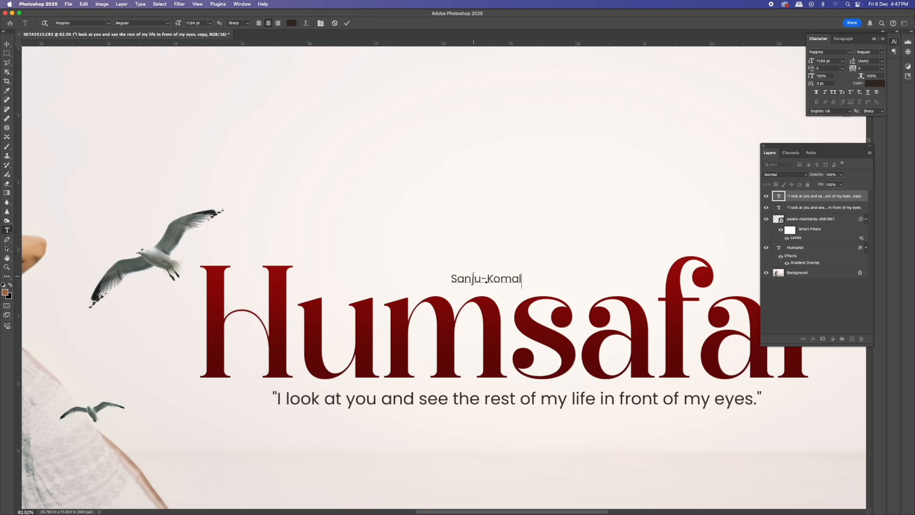
{"action": "key", "text": "super+Return"}
- Enlarge the names line with Free Transform
{"action": "key", "text": "super+minus"}
{"action": "key", "text": "super+t"}
{"action": "left_click_drag", "start_coordinate": [509, 287], "coordinate": [543, 287]}
{"action": "key", "text": "Return"}
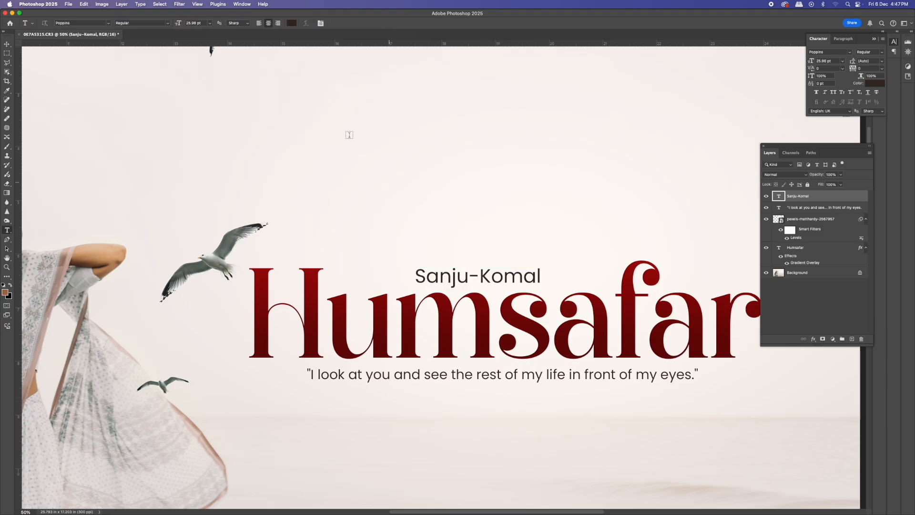
- Set the names line to Poppins Bold and rescale it slightly
{"action": "left_click", "coordinate": [158, 23]}
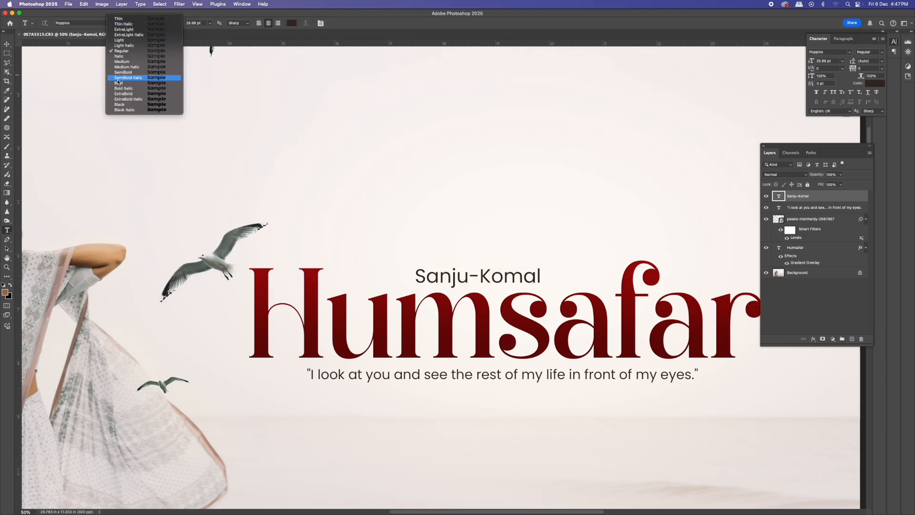
{"action": "left_click", "coordinate": [118, 83]}
{"action": "key", "text": "super+t"}
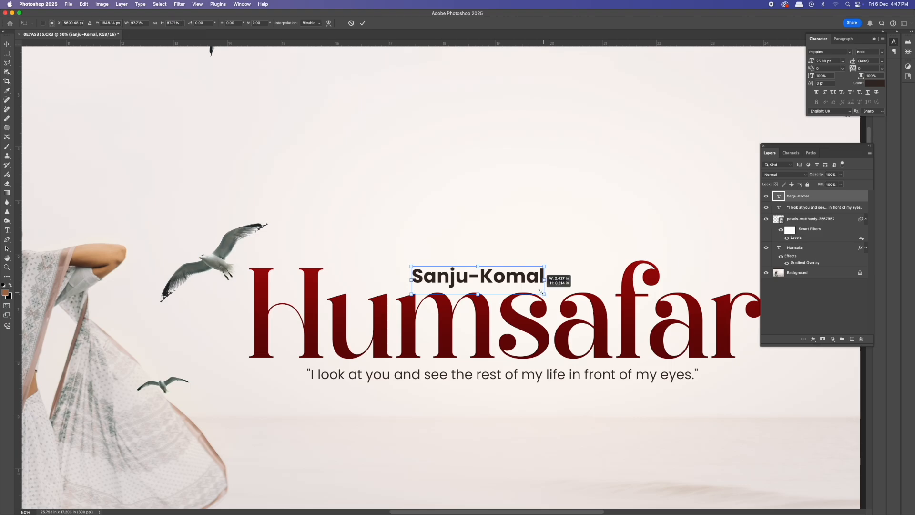
{"action": "left_click_drag", "start_coordinate": [541, 292], "coordinate": [538, 290]}
{"action": "key", "text": "Return"}
- Colour the names line with a dark red sampled from the title
{"action": "left_click", "coordinate": [294, 24]}
{"action": "left_click", "coordinate": [488, 308]}
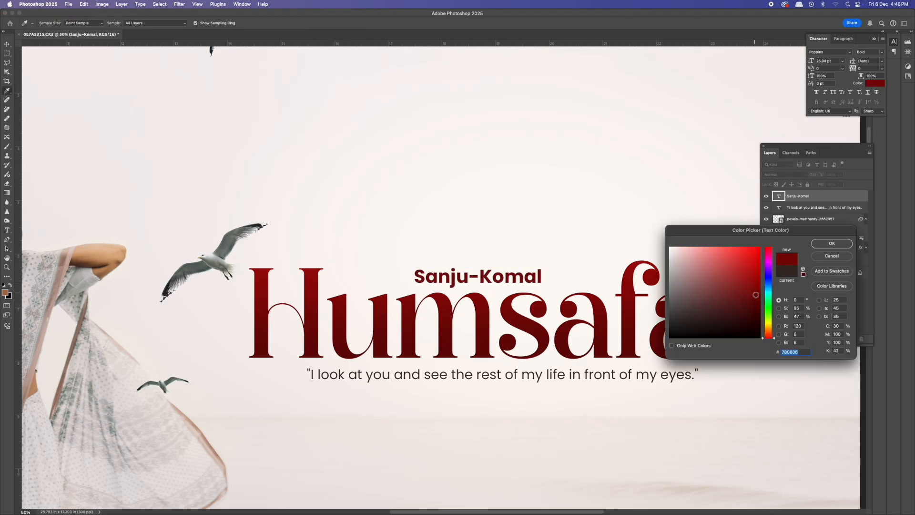
{"action": "left_click", "coordinate": [832, 244]}
{"action": "key", "text": "super+minus"}
{"action": "key", "text": "super+minus"}
{"action": "key", "text": "super+minus"}
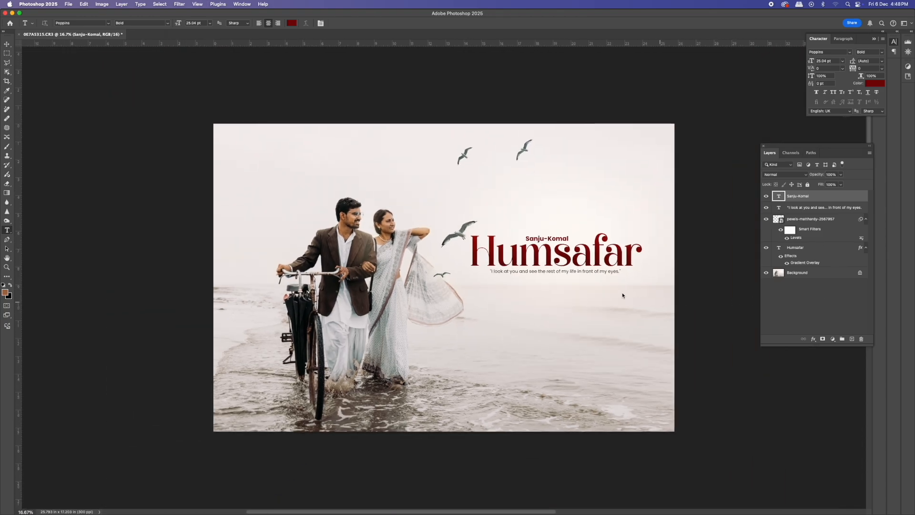
- Nudge the title text layers slightly to refine their placement
{"action": "scroll", "coordinate": [588, 268], "scroll_direction": "up", "scroll_amount": 6}
{"action": "key", "text": "v"}
{"action": "left_click_drag", "start_coordinate": [527, 210], "coordinate": [531, 210]}
{"action": "mouse_move", "coordinate": [540, 241]}
{"action": "left_mouse_down"}
{"action": "mouse_move", "coordinate": [543, 260]}
{"action": "mouse_move", "coordinate": [566, 258]}
{"action": "mouse_move", "coordinate": [529, 257]}
{"action": "left_mouse_up"}
{"action": "left_click_drag", "start_coordinate": [516, 286], "coordinate": [511, 287]}
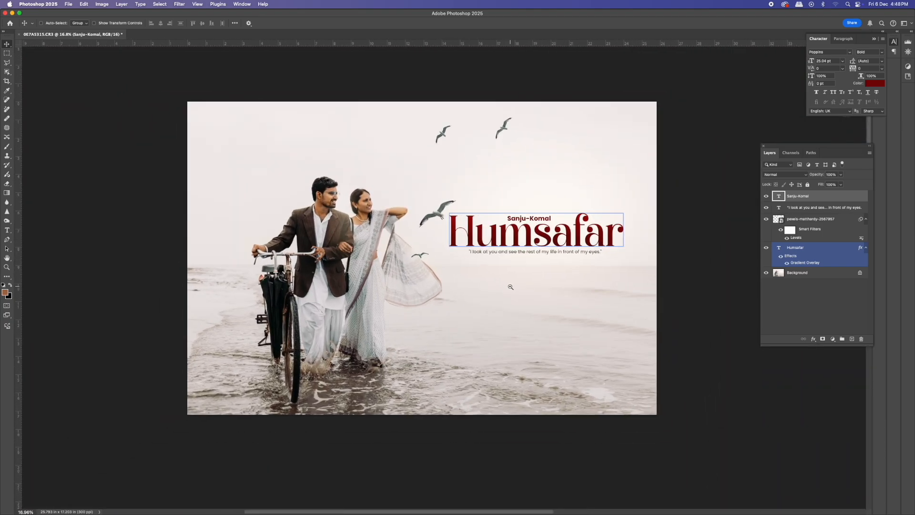
- Add a Color Lookup adjustment layer using the Crisp_Warm.look 3DLUT file
{"action": "left_click", "coordinate": [832, 339]}
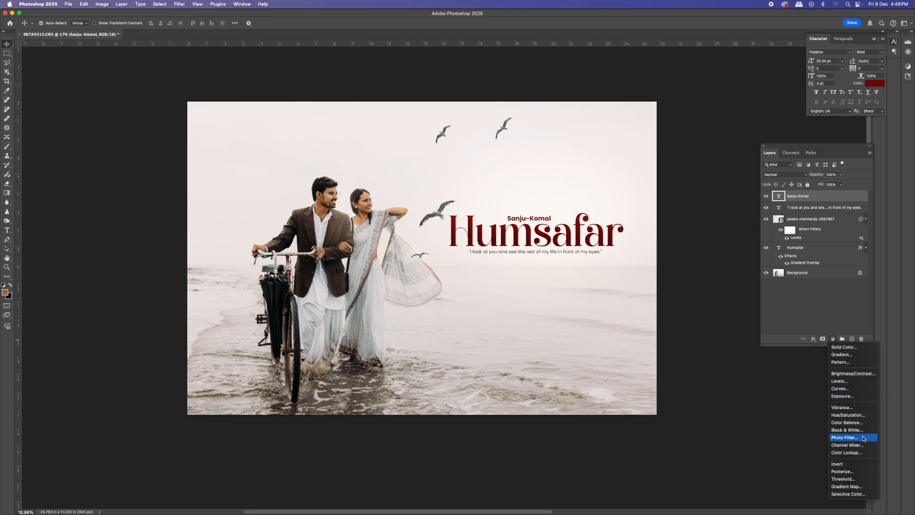
{"action": "left_click", "coordinate": [867, 453]}
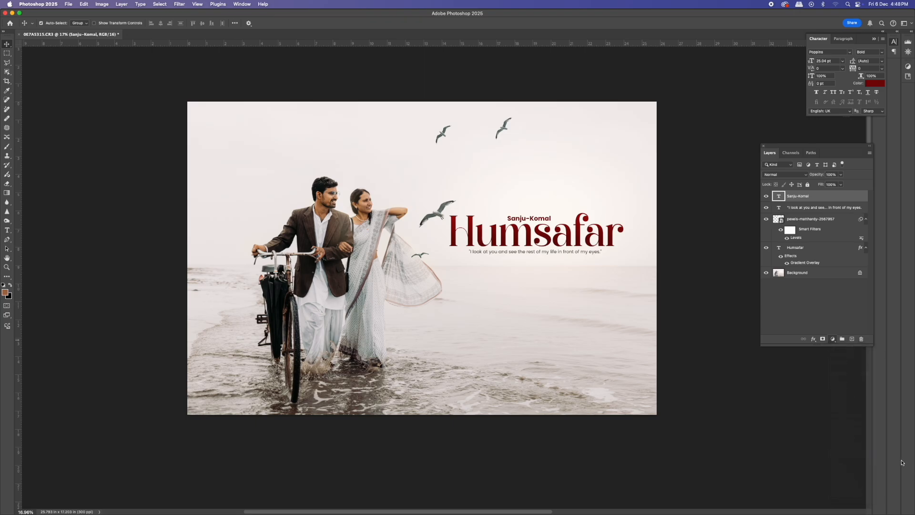
{"action": "left_click", "coordinate": [721, 99]}
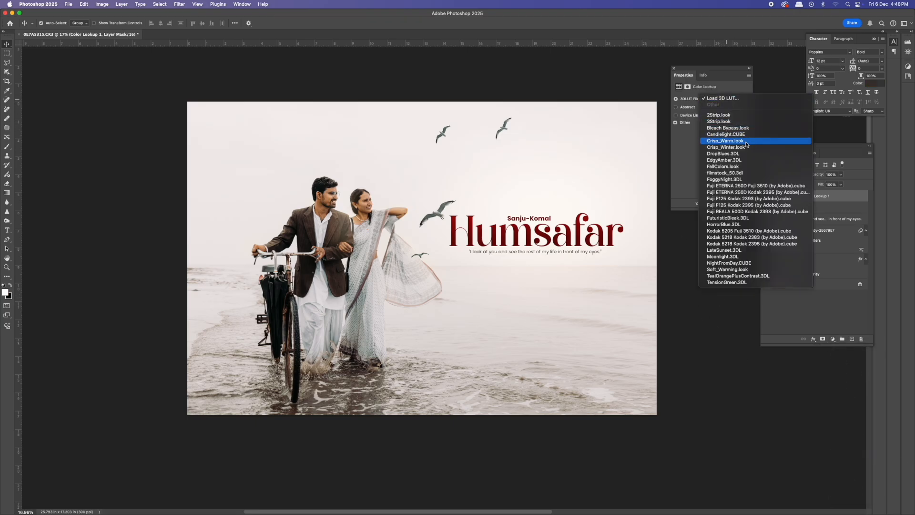
{"action": "left_click", "coordinate": [734, 141]}
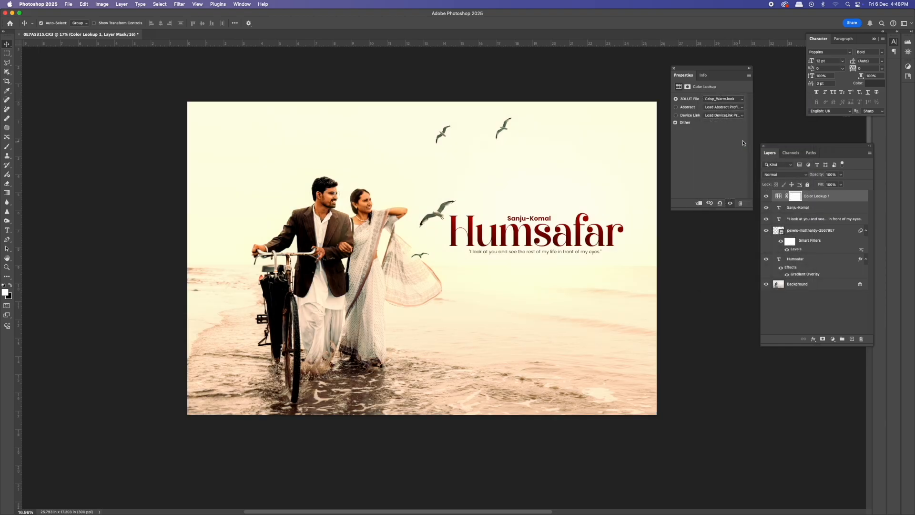
- Set the Color Lookup layer's blend mode to Soft Light and lower its Fill to about 10%
{"action": "left_click", "coordinate": [790, 174]}
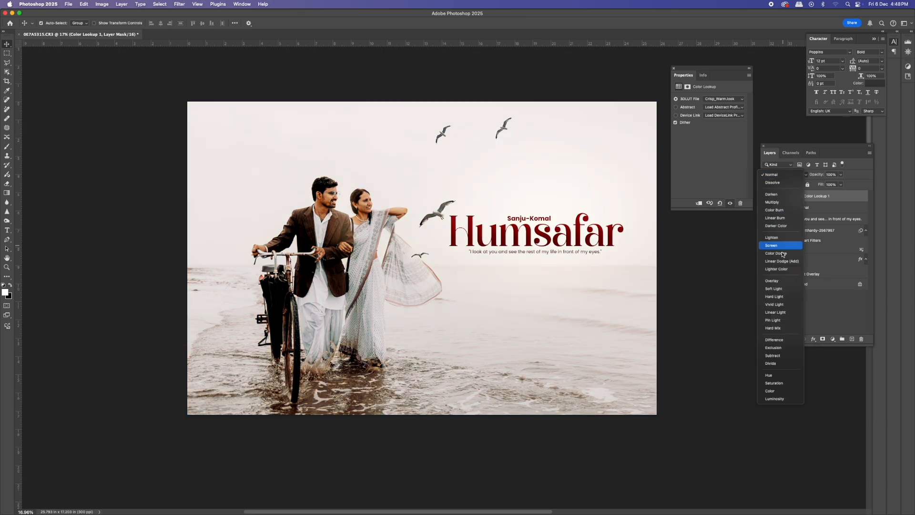
{"action": "left_click", "coordinate": [784, 289]}
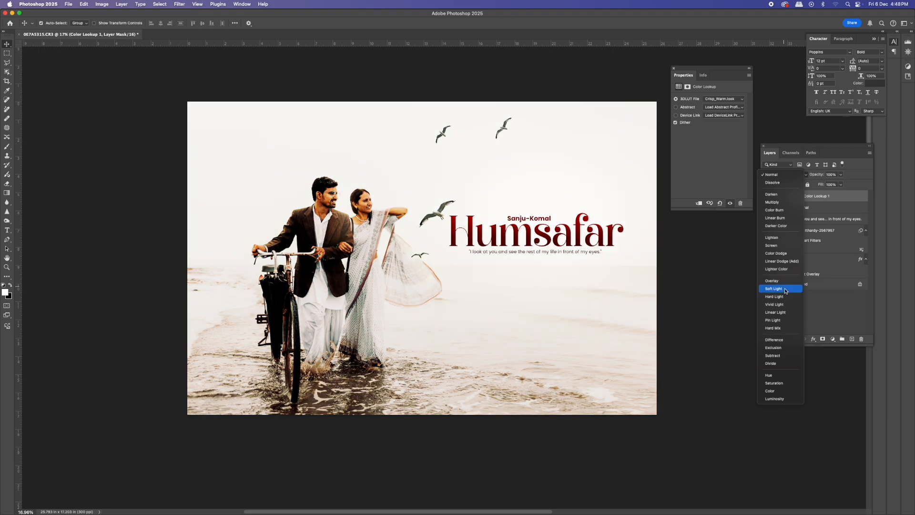
{"action": "left_click", "coordinate": [841, 185]}
{"action": "left_click_drag", "start_coordinate": [841, 193], "coordinate": [814, 195]}
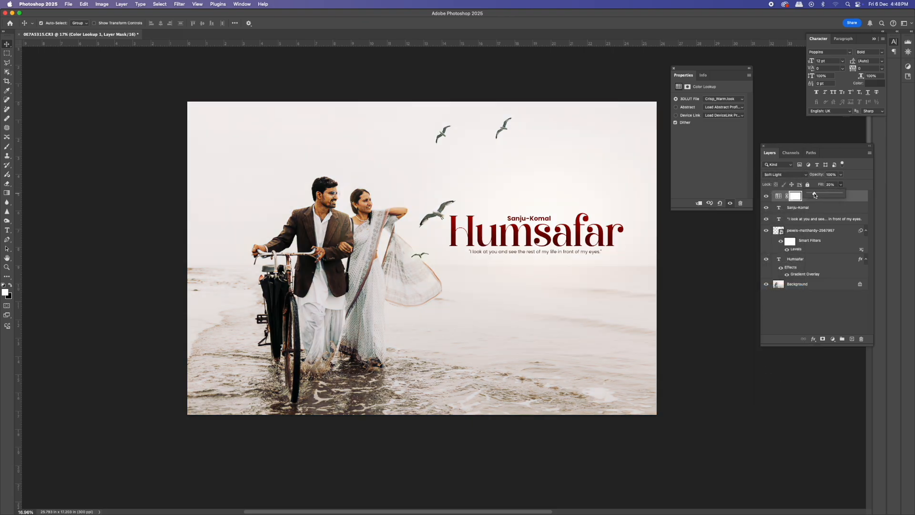
{"action": "left_click", "coordinate": [764, 198]}
{"action": "left_click", "coordinate": [841, 185]}
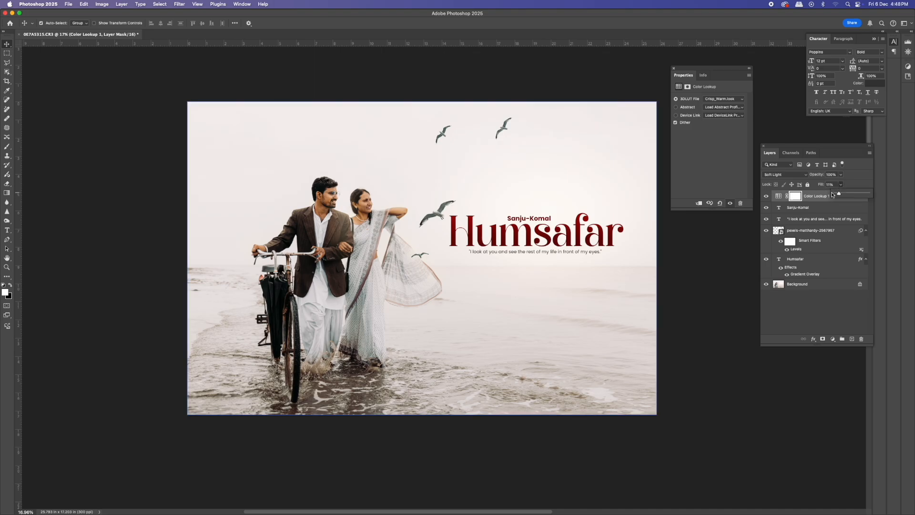
{"action": "left_click_drag", "start_coordinate": [838, 193], "coordinate": [840, 193]}
{"action": "left_click", "coordinate": [767, 196]}
{"action": "left_click", "coordinate": [767, 197]}
{"action": "left_click", "coordinate": [768, 196]}
- Add a Hue/Saturation adjustment layer and reduce the Reds saturation to -16
{"action": "left_click", "coordinate": [833, 339]}
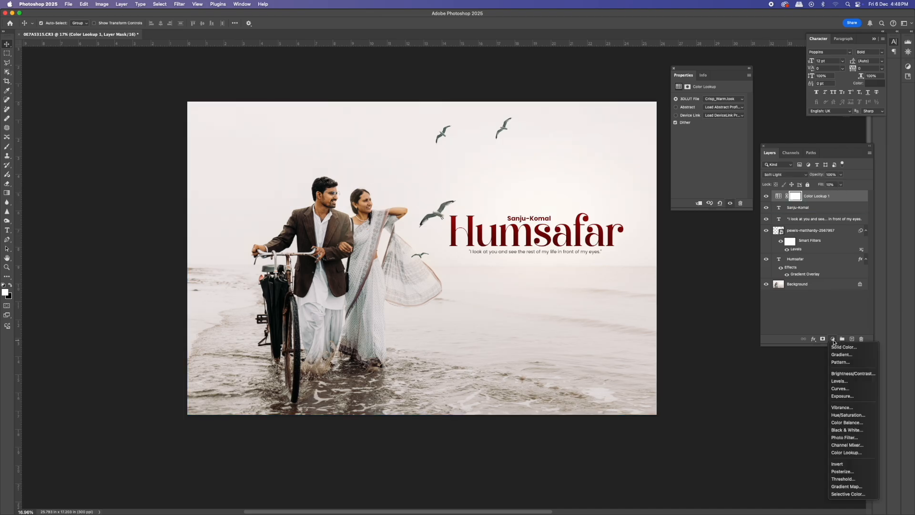
{"action": "left_click", "coordinate": [849, 414]}
{"action": "left_click", "coordinate": [696, 109]}
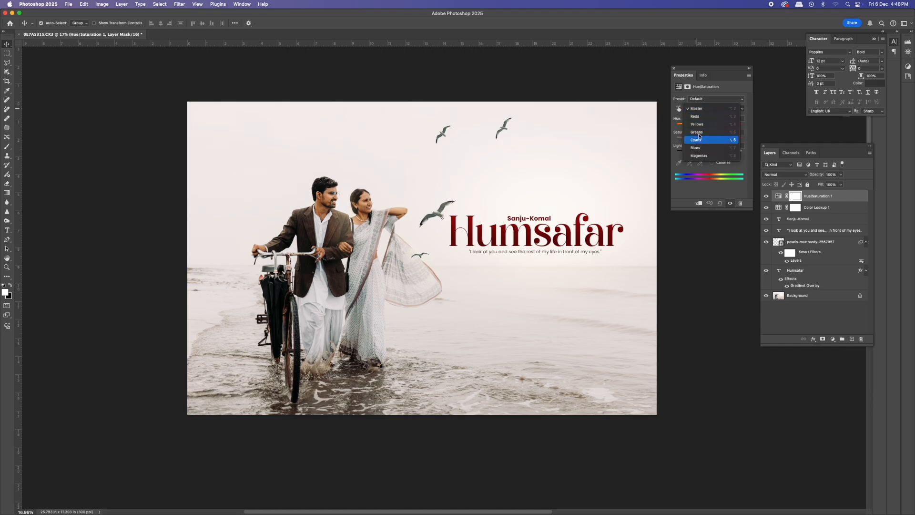
{"action": "left_click", "coordinate": [700, 117]}
{"action": "left_click_drag", "start_coordinate": [707, 142], "coordinate": [705, 139]}
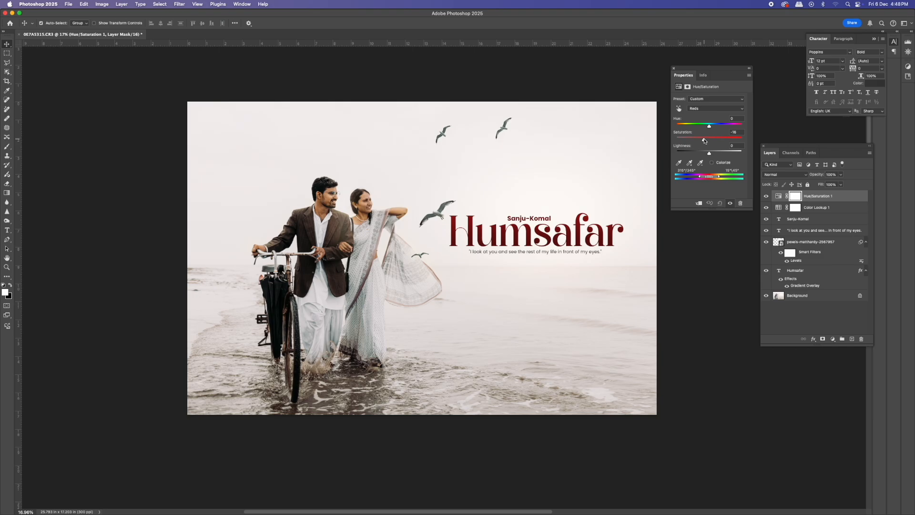
{"action": "left_click", "coordinate": [673, 68]}
{"action": "left_click", "coordinate": [764, 196]}
{"action": "left_click", "coordinate": [764, 196]}
{"action": "left_click", "coordinate": [764, 196]}
{"action": "left_click", "coordinate": [764, 196]}
- Flatten all layers into a single Background layer
{"action": "mouse_move", "coordinate": [485, 220]}
{"action": "left_mouse_down"}
{"action": "mouse_move", "coordinate": [462, 204]}
{"action": "mouse_move", "coordinate": [493, 213]}
{"action": "left_mouse_up"}
{"action": "key", "text": "alt+shift+super+e"}
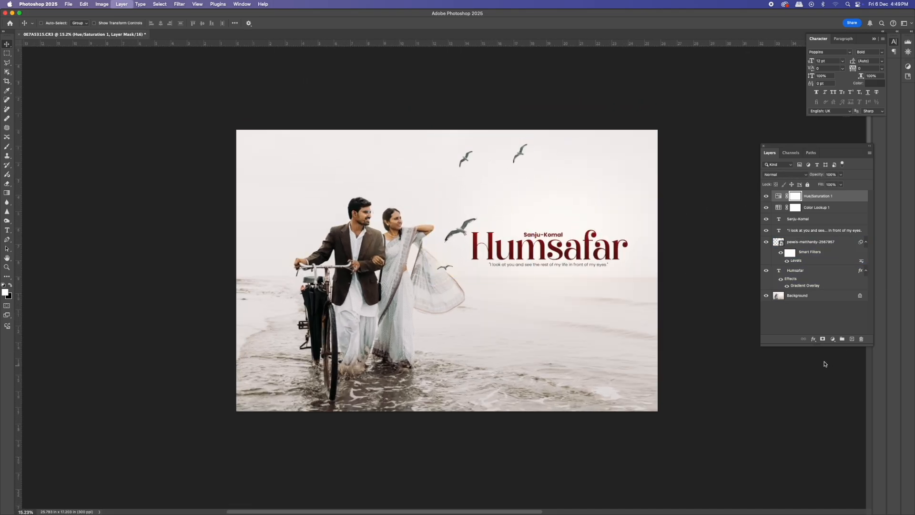
{"action": "left_click_drag", "start_coordinate": [579, 264], "coordinate": [576, 265]}
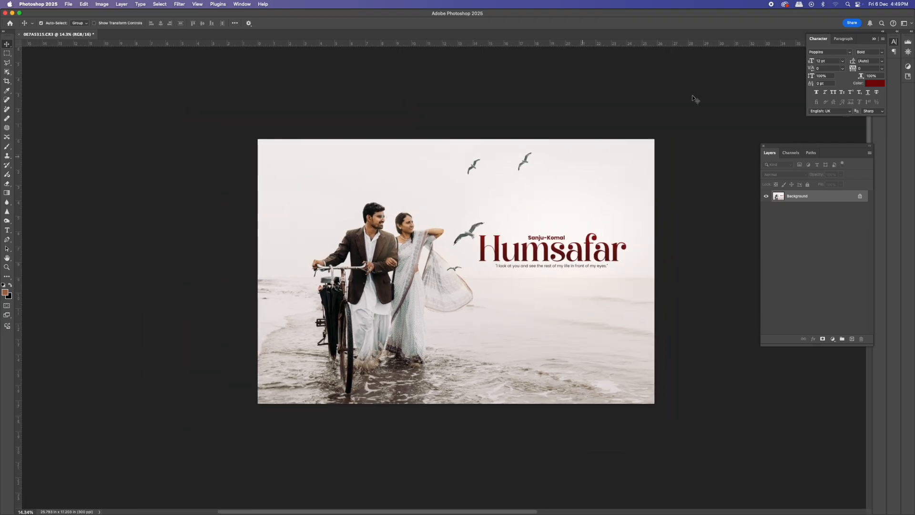